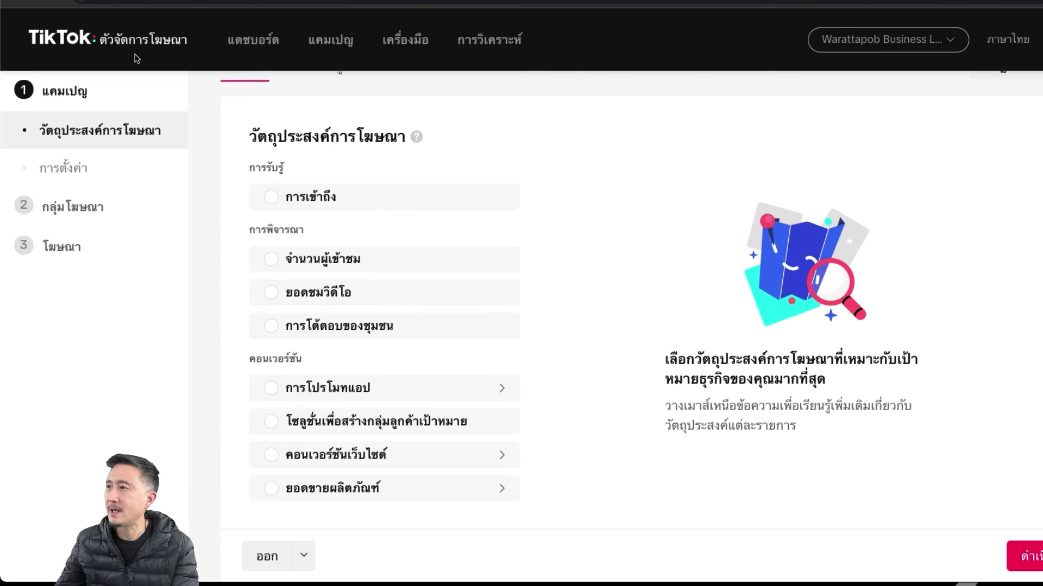
Choose product sales (ยอดขายผลิตภัณฑ์) as the campaign's advertising objective
scroll(632, 423, "down", 1)
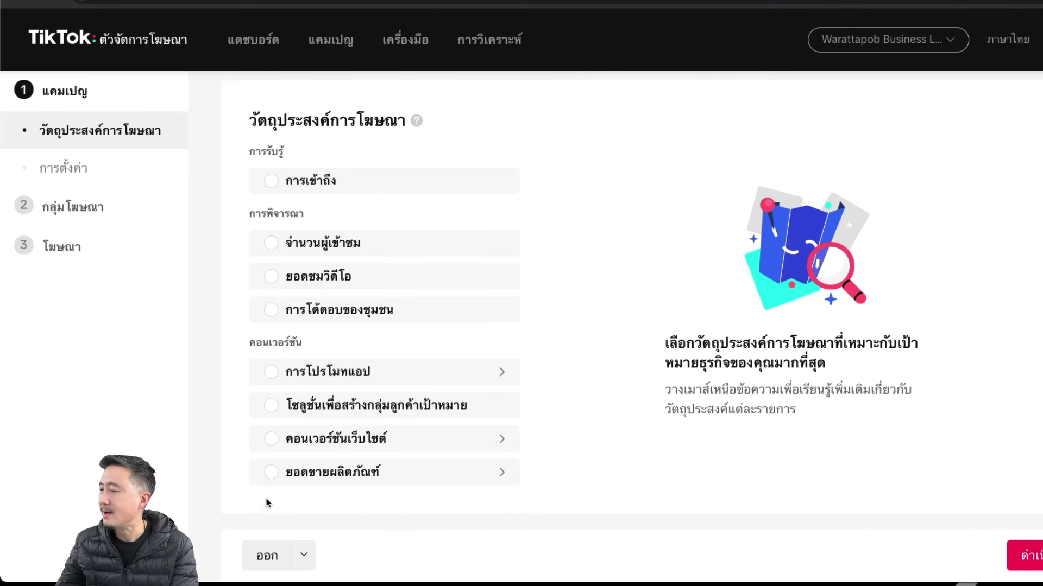
left_click(272, 474)
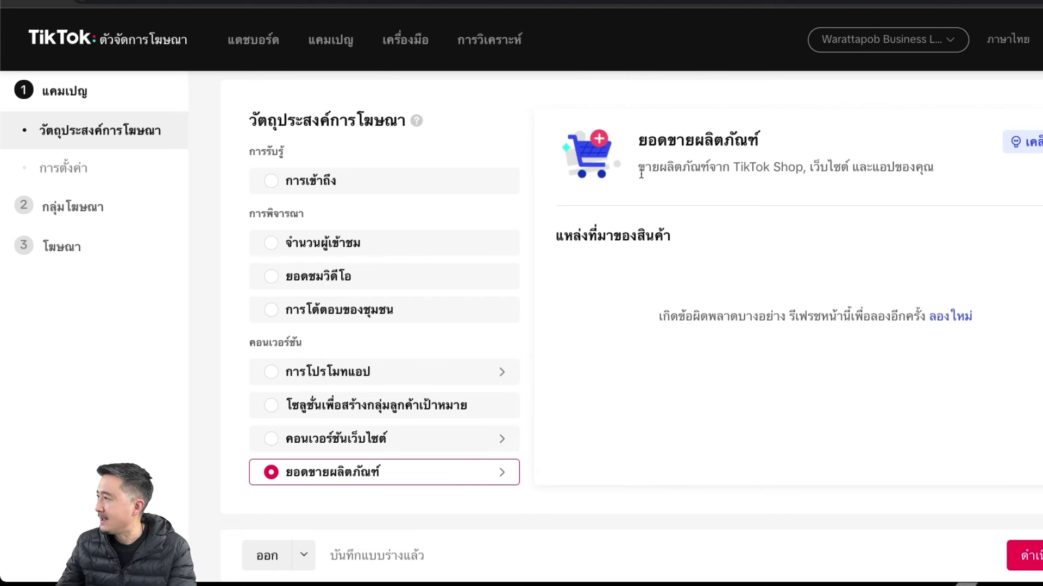
Examine the product sales objective's description, especially which sources it can sell from: TikTok Shop, website and app
left_click_drag(638, 167, 949, 171)
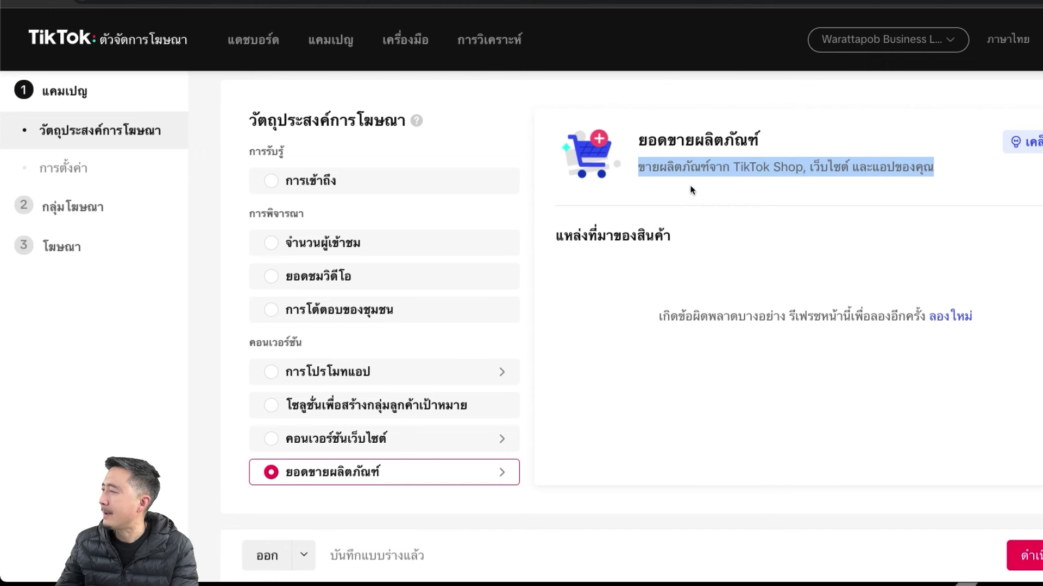
left_click(859, 189)
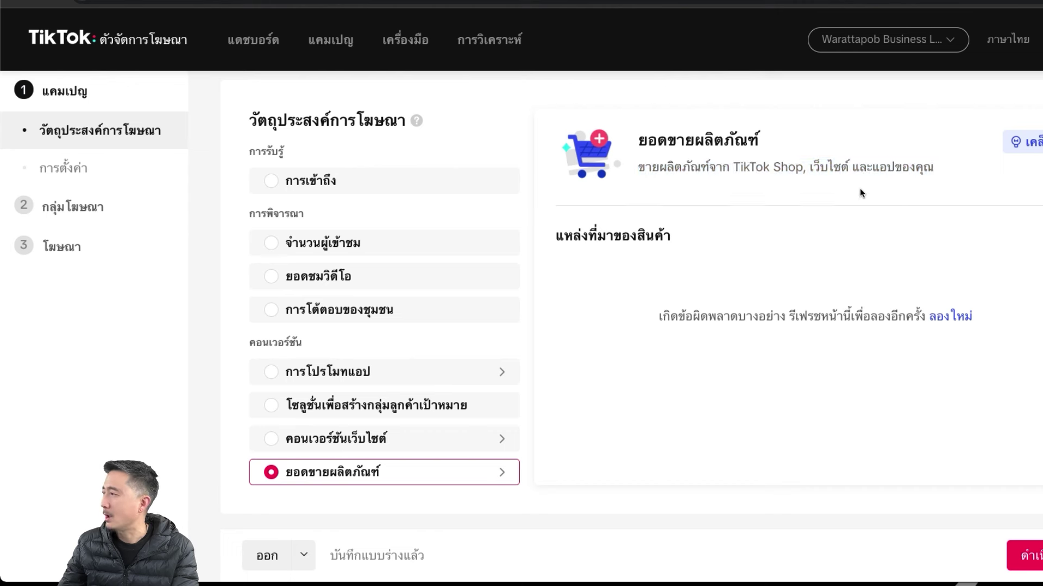
left_click_drag(802, 166, 730, 166)
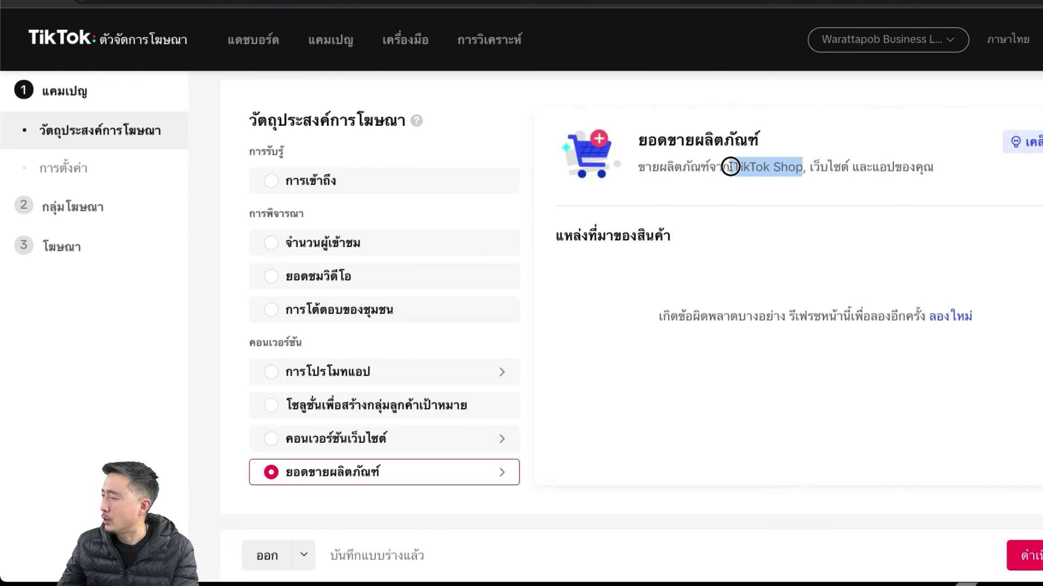
left_click(803, 166)
mouse_move(813, 169)
left_mouse_down()
mouse_move(910, 167)
mouse_move(810, 169)
left_mouse_up()
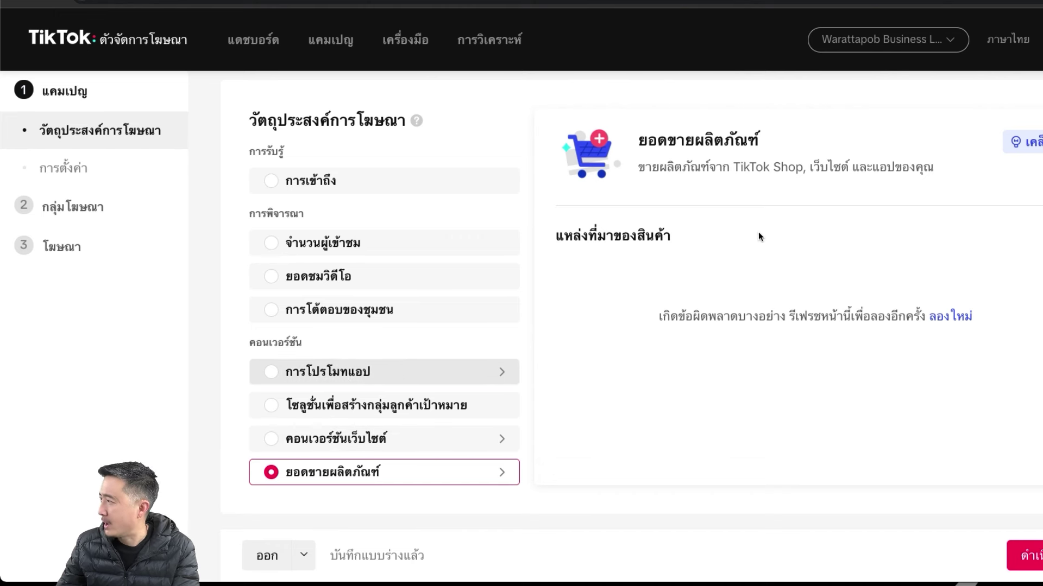
left_click_drag(809, 167, 955, 174)
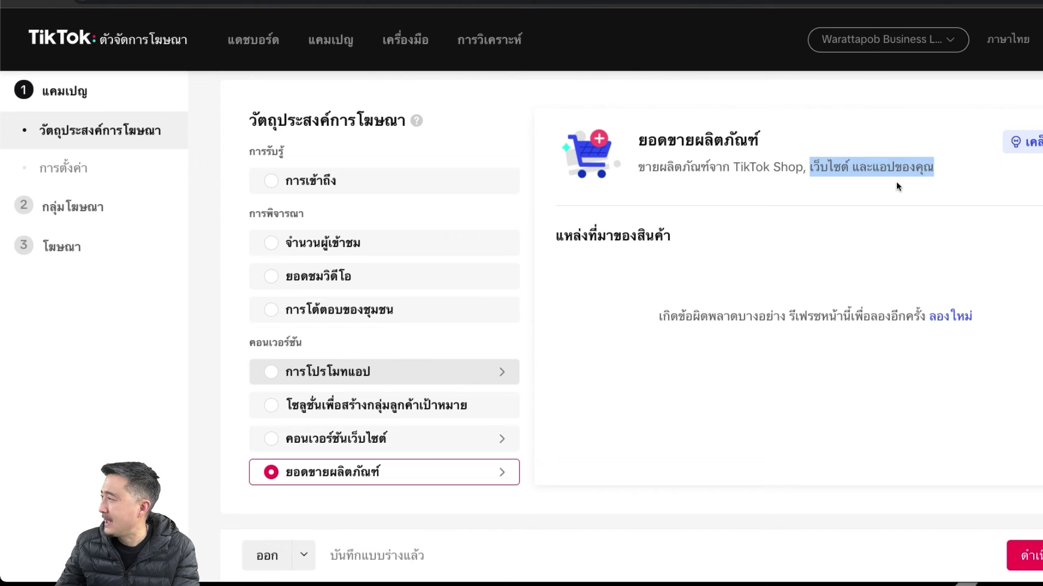
left_click(864, 214)
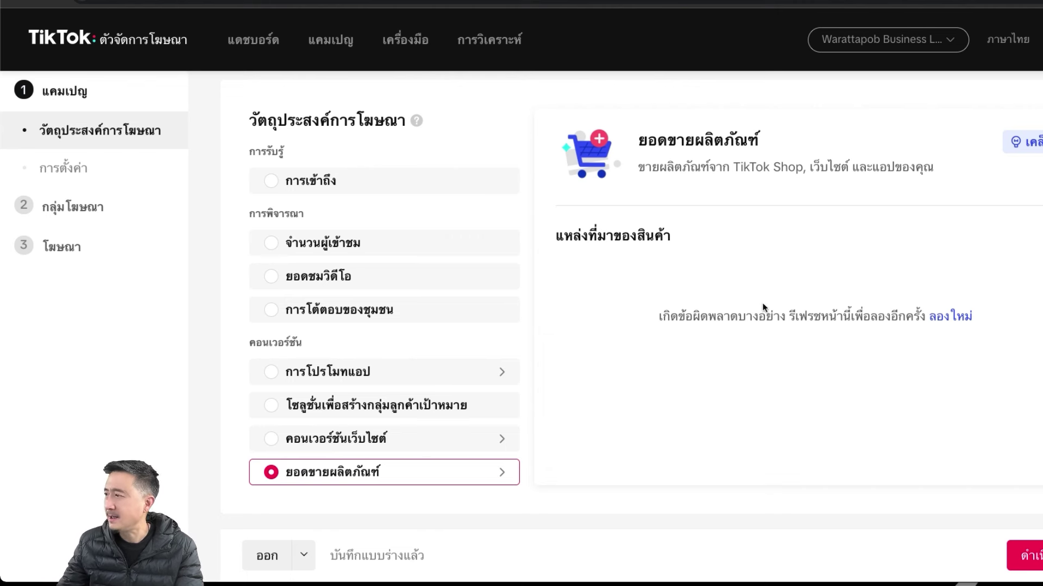
left_click_drag(734, 167, 806, 166)
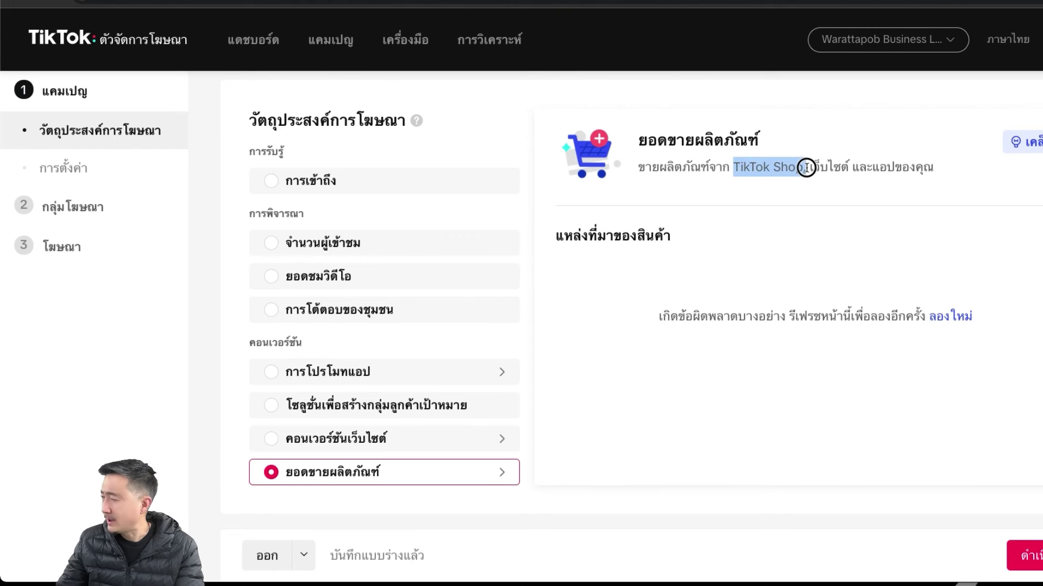
left_click(781, 223)
left_click_drag(733, 166, 801, 164)
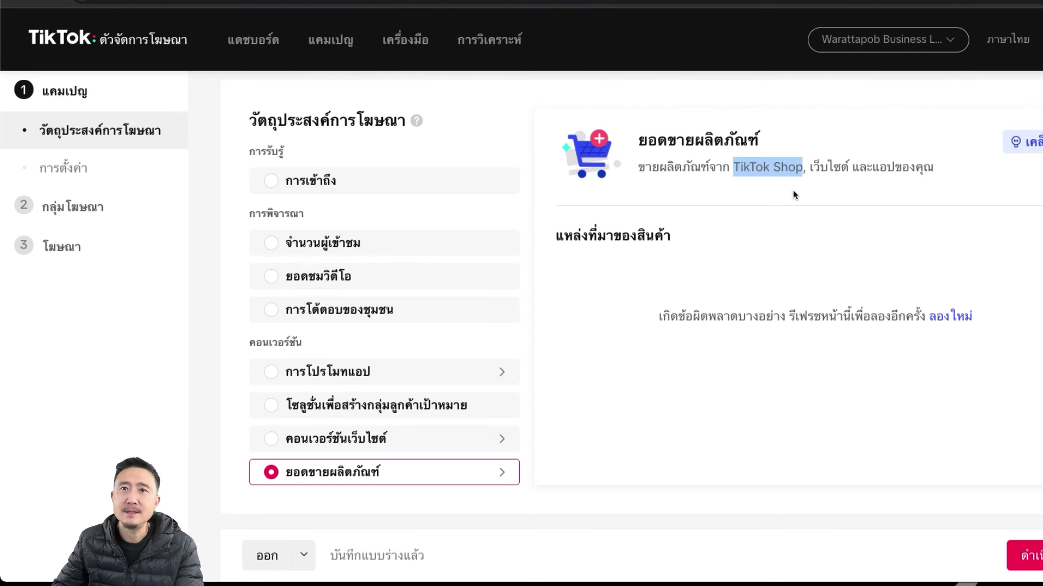
left_click(786, 242)
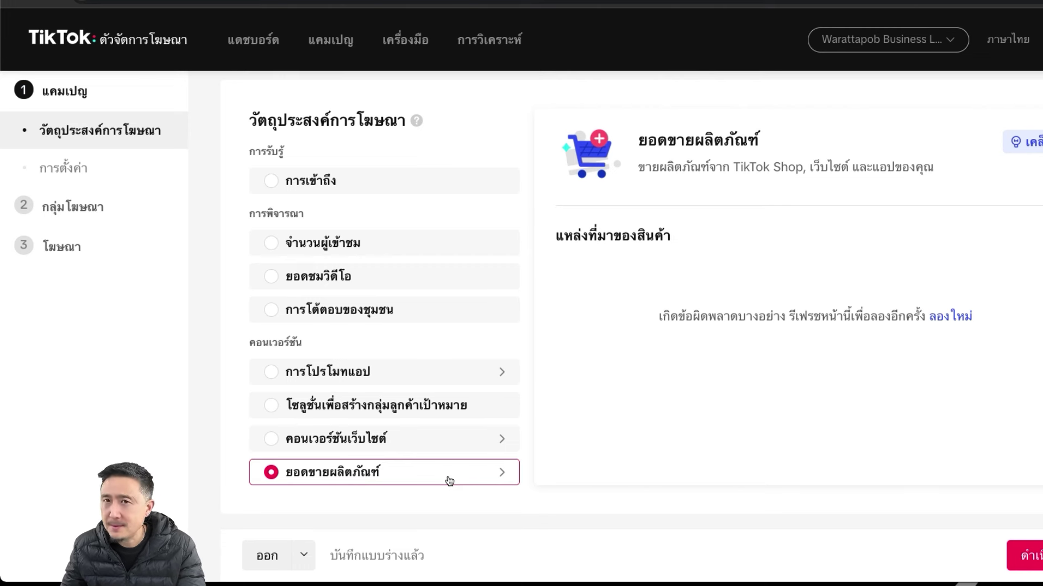
Reselect the product sales objective with TikTok Shop as the product source and continue to the ad group setup
scroll(738, 470, "down", 1)
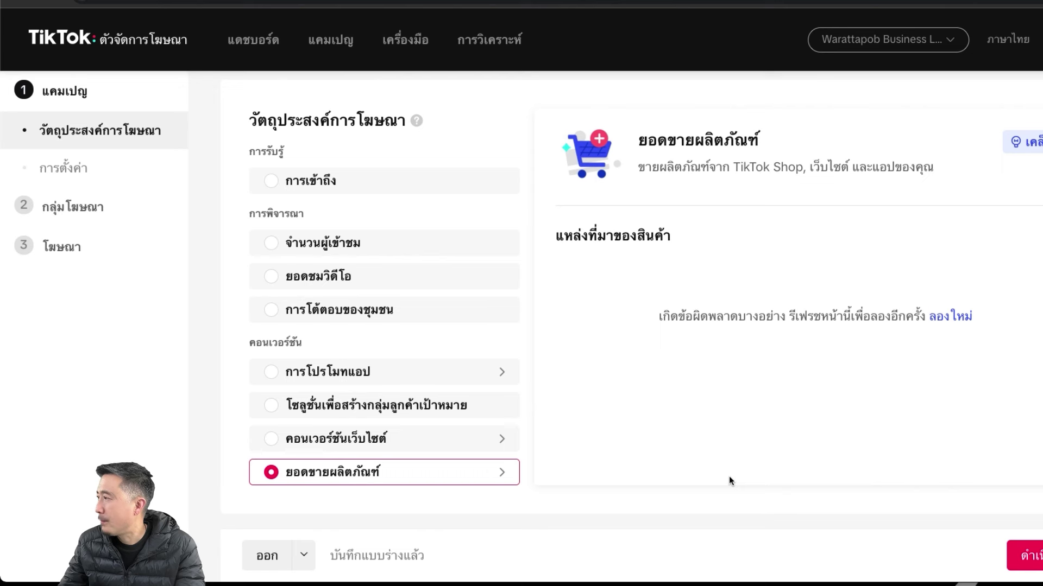
left_click(288, 477)
scroll(288, 493, "down", 1)
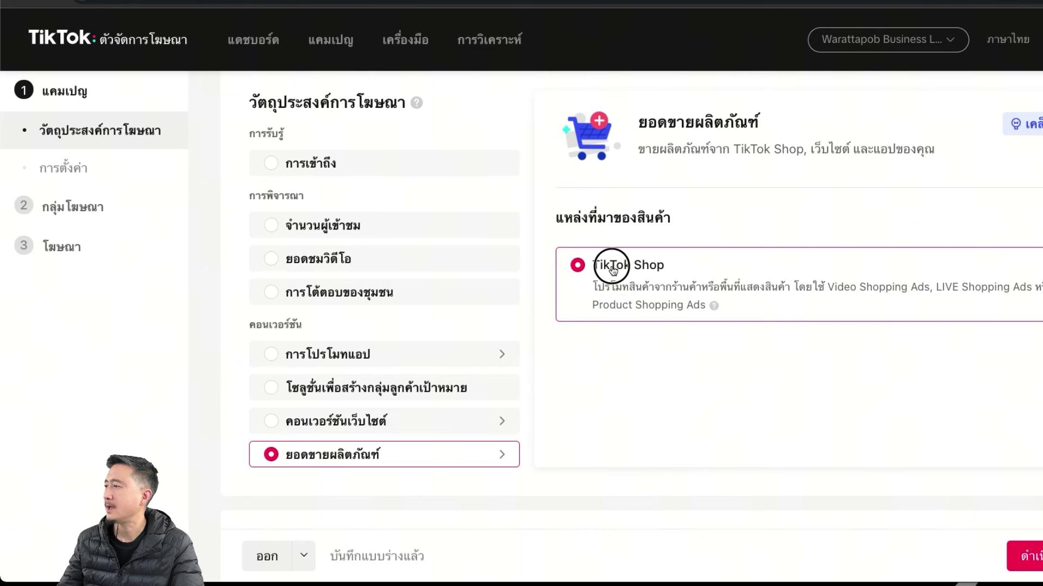
scroll(624, 349, "down", 2)
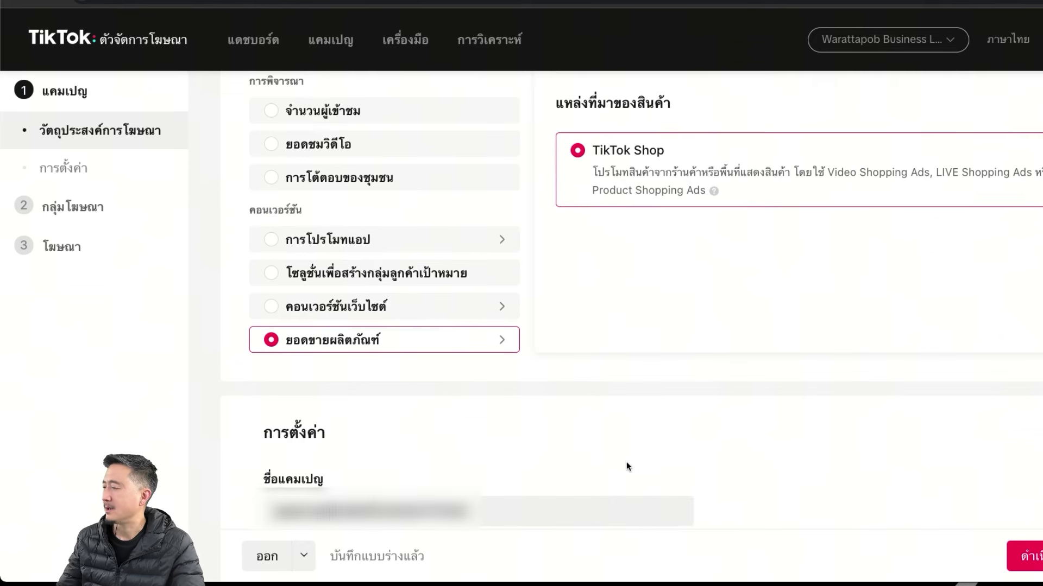
scroll(627, 462, "down", 2)
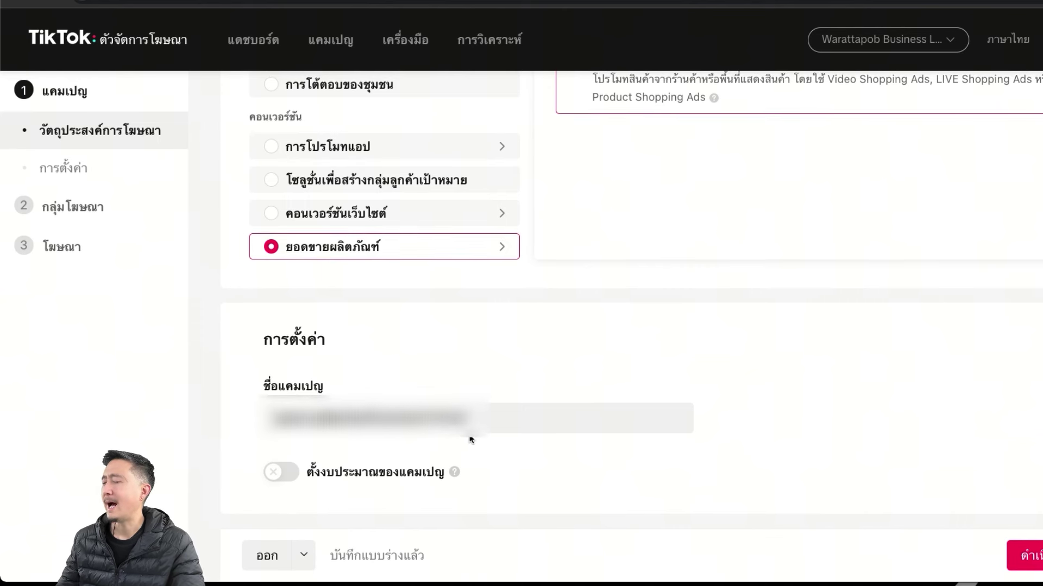
scroll(705, 467, "up", 1)
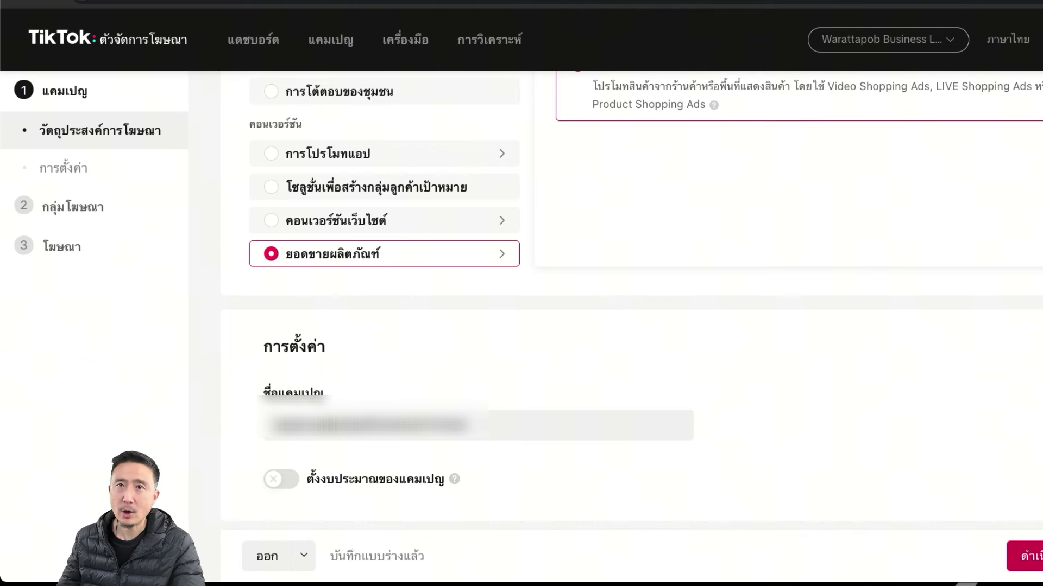
left_click(1027, 556)
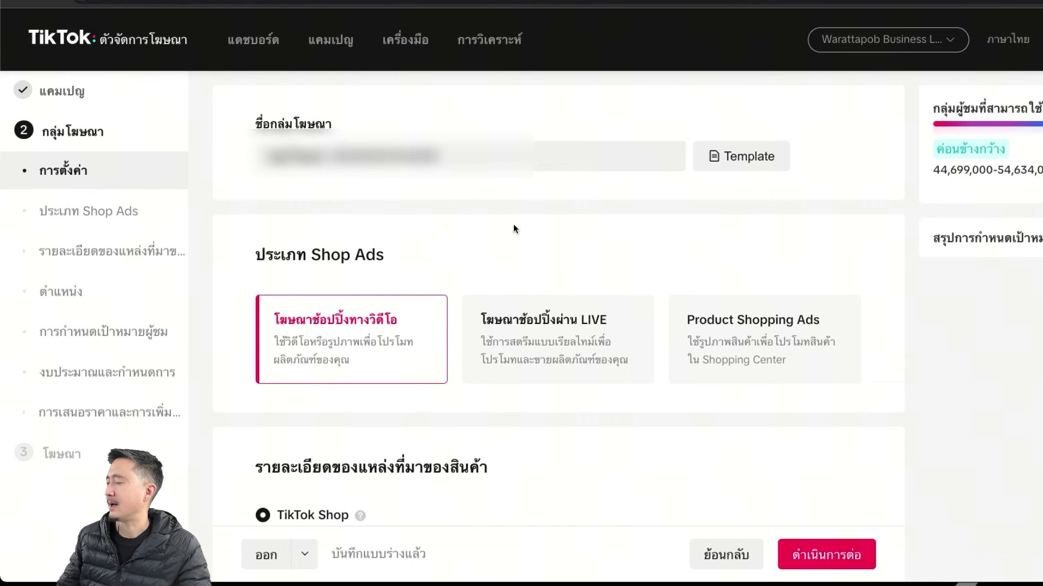
Review the Shop Ads types and pick the books and online courses shop as the ad group's TikTok Shop
scroll(525, 246, "down", 3)
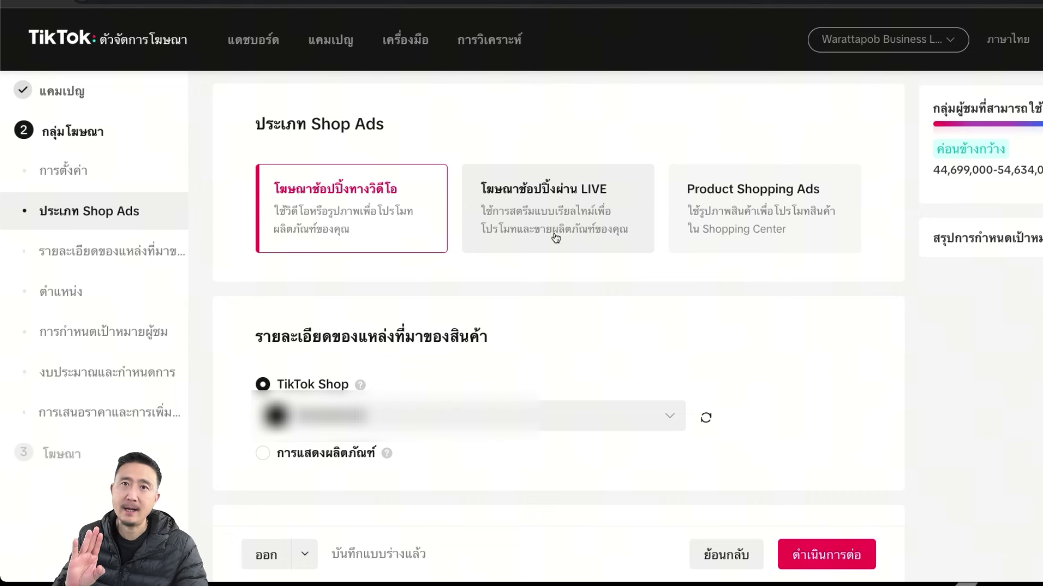
scroll(799, 241, "up", 1)
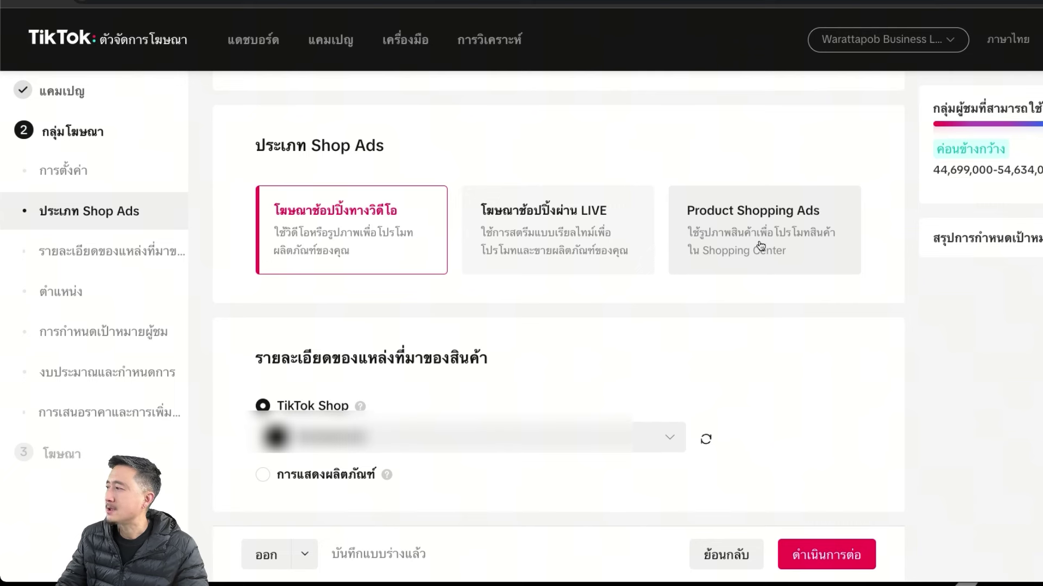
scroll(761, 245, "down", 1)
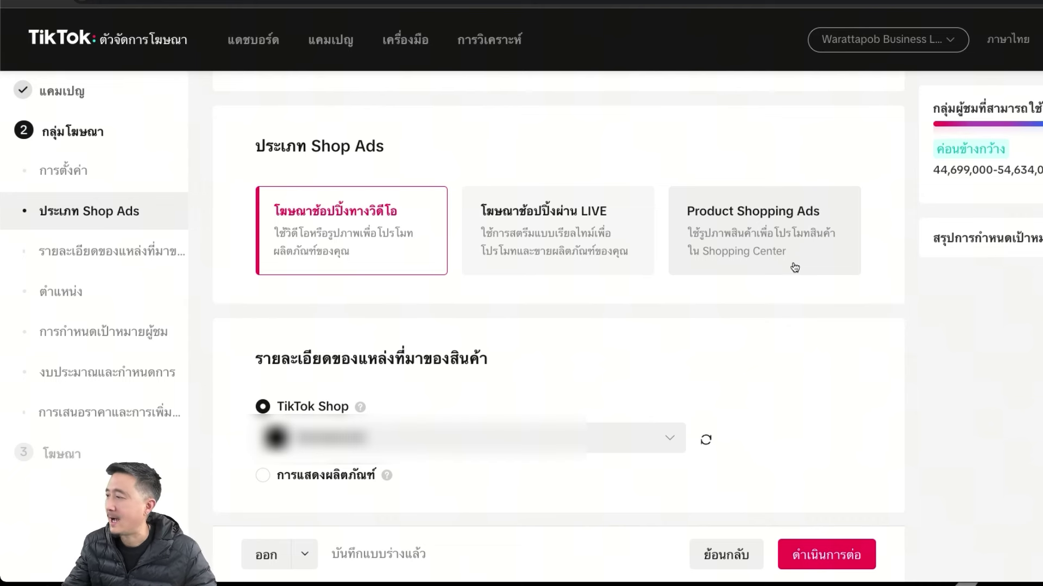
scroll(761, 375, "down", 1)
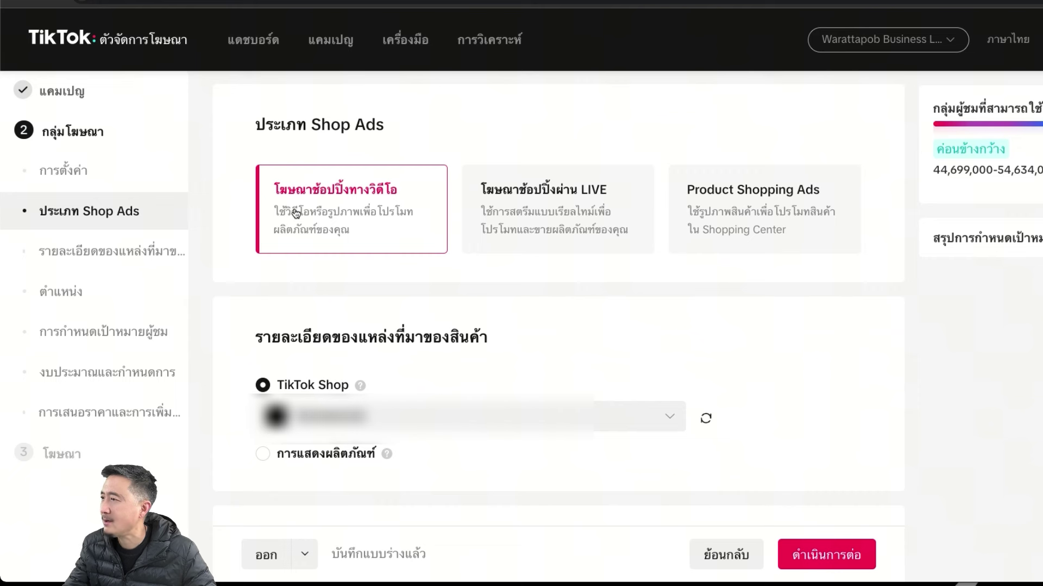
left_click_drag(258, 337, 489, 344)
left_click(655, 336)
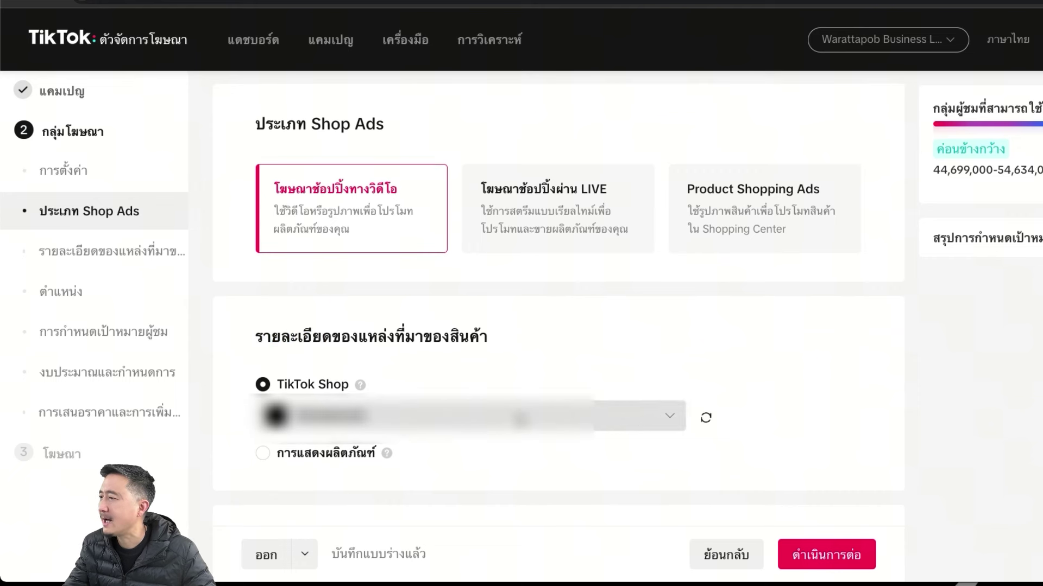
left_click(666, 420)
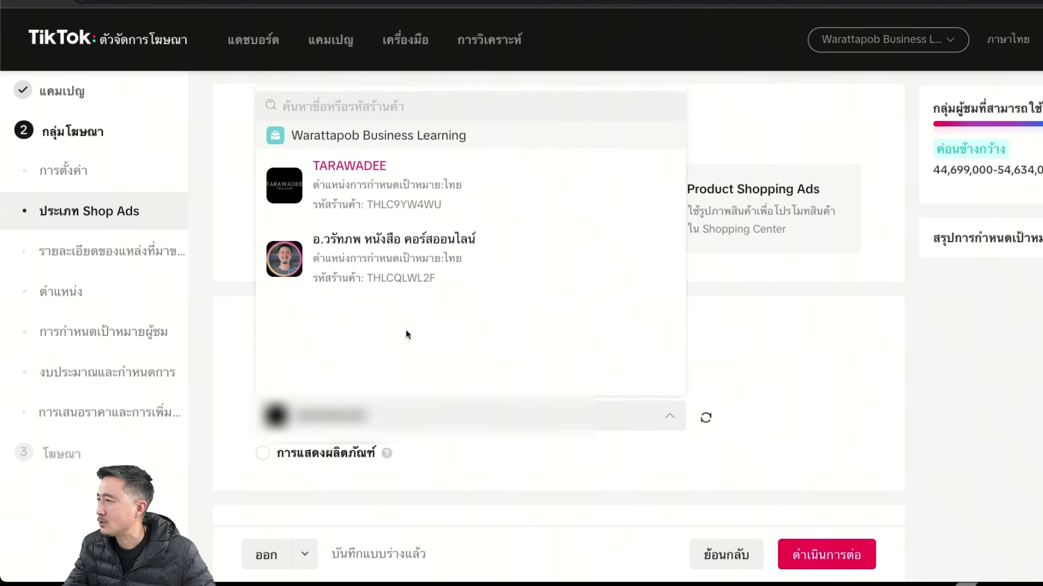
left_click(393, 265)
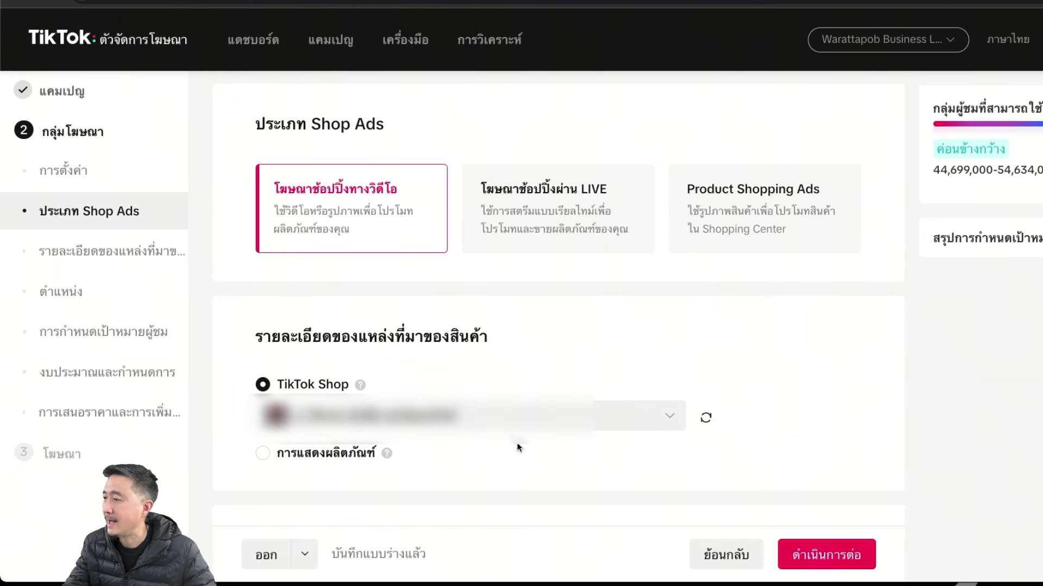
Switch the product source to product showcase (การแสดงผลิตภัณฑ์) and open the list of available showcases
scroll(504, 457, "down", 1)
scroll(497, 469, "down", 1)
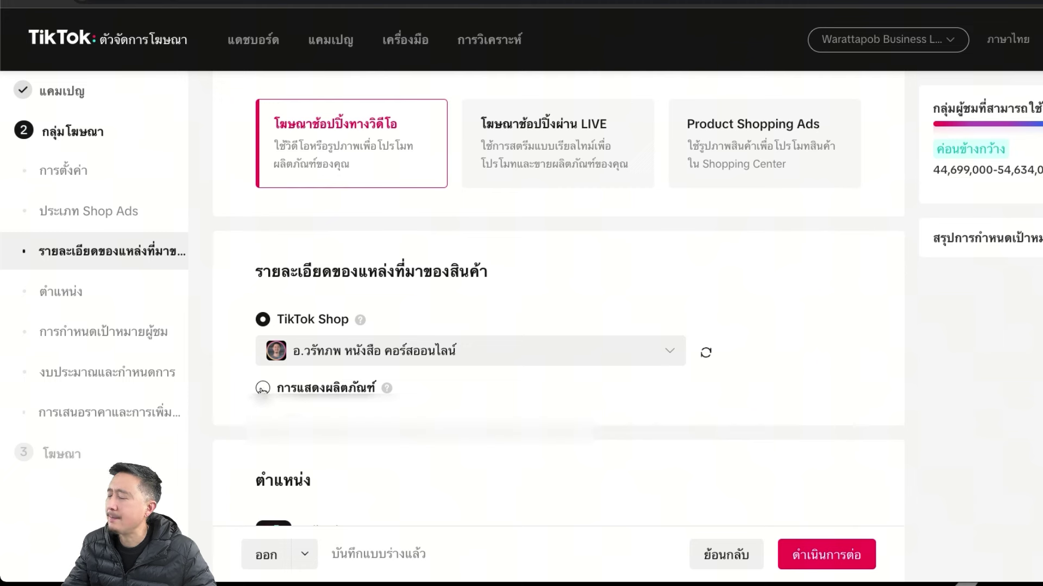
left_click(263, 389)
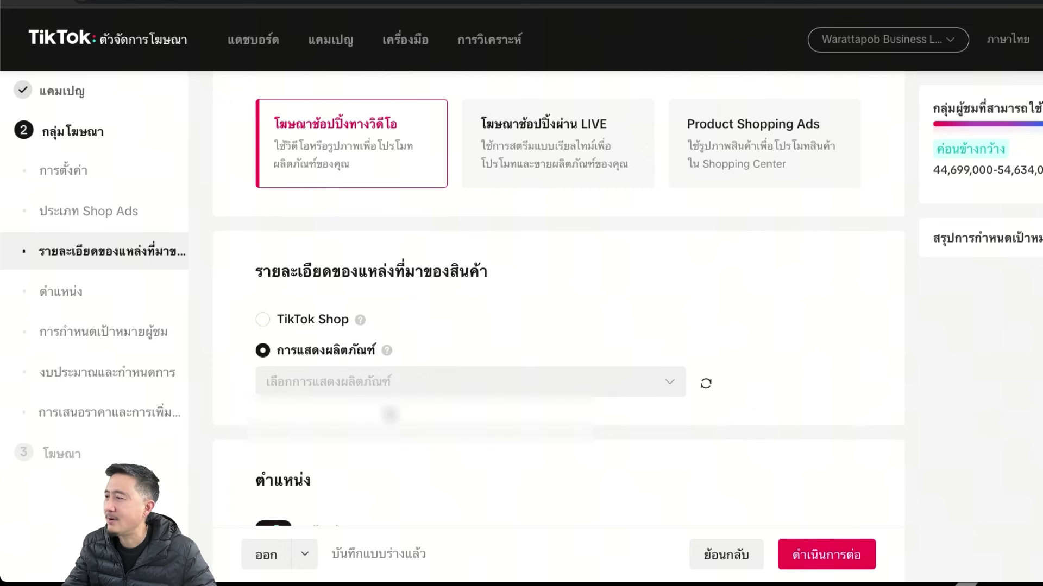
left_click(668, 383)
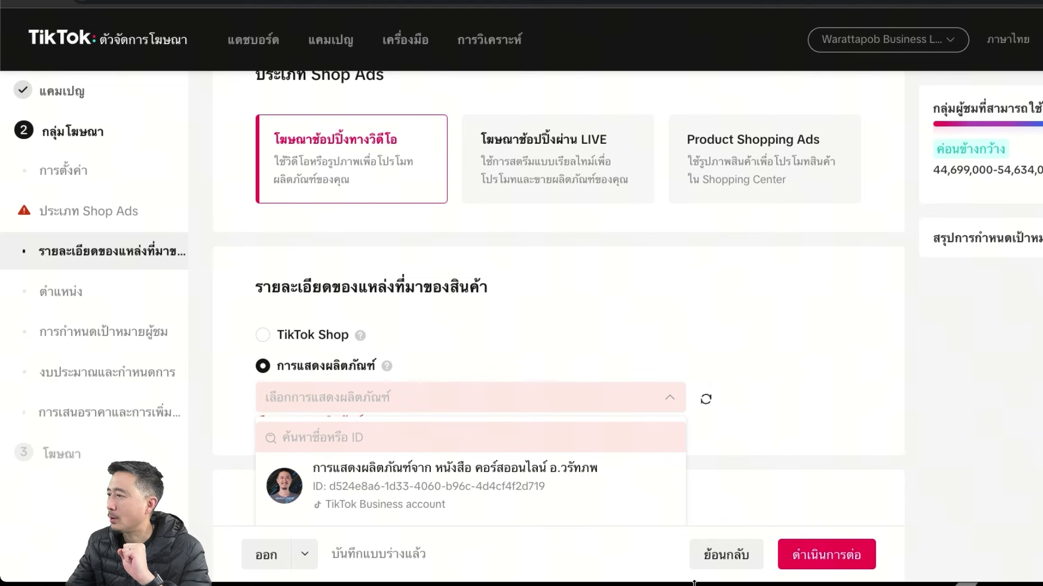
Set the product source back to TikTok Shop with the books and online courses shop
left_click(282, 335)
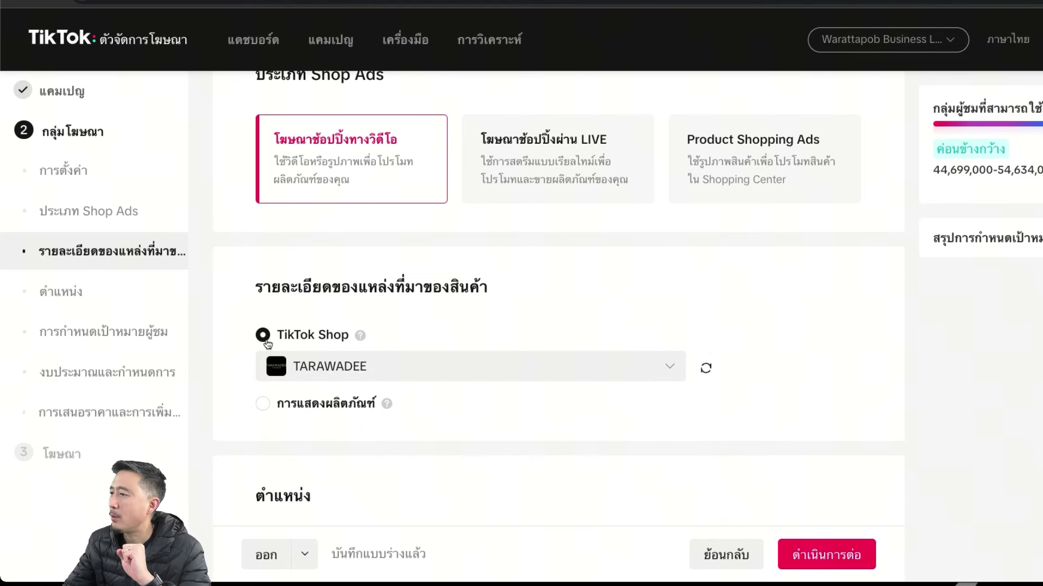
left_click(489, 378)
left_click(366, 217)
scroll(733, 442, "down", 4)
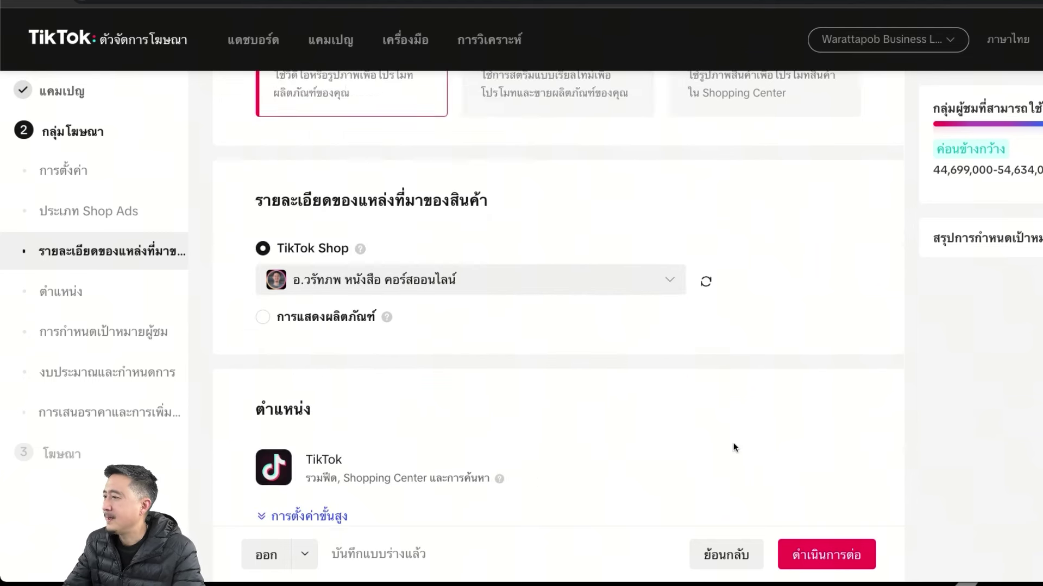
Review the placement and audience targeting settings and find the audience manager (ตัวจัดการกลุ่มผู้ชม) among the tools
scroll(641, 446, "down", 3)
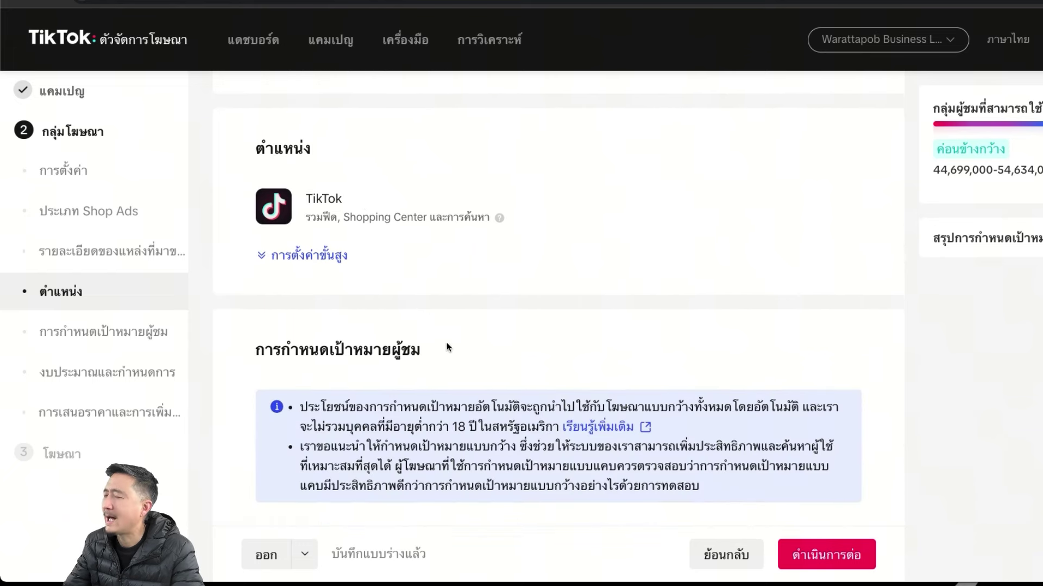
scroll(458, 347, "down", 1)
scroll(454, 362, "down", 6)
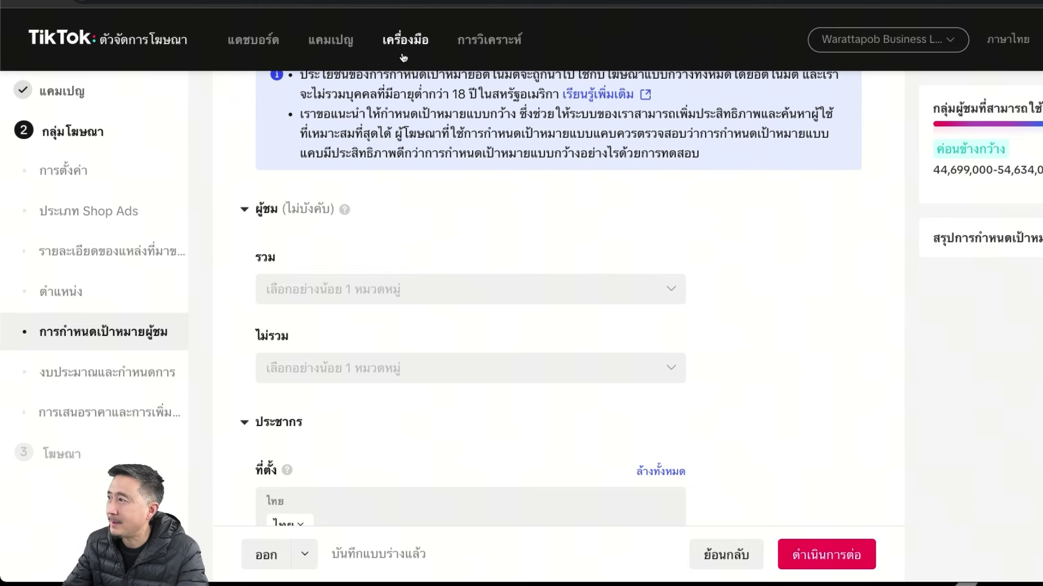
mouse_move(406, 43)
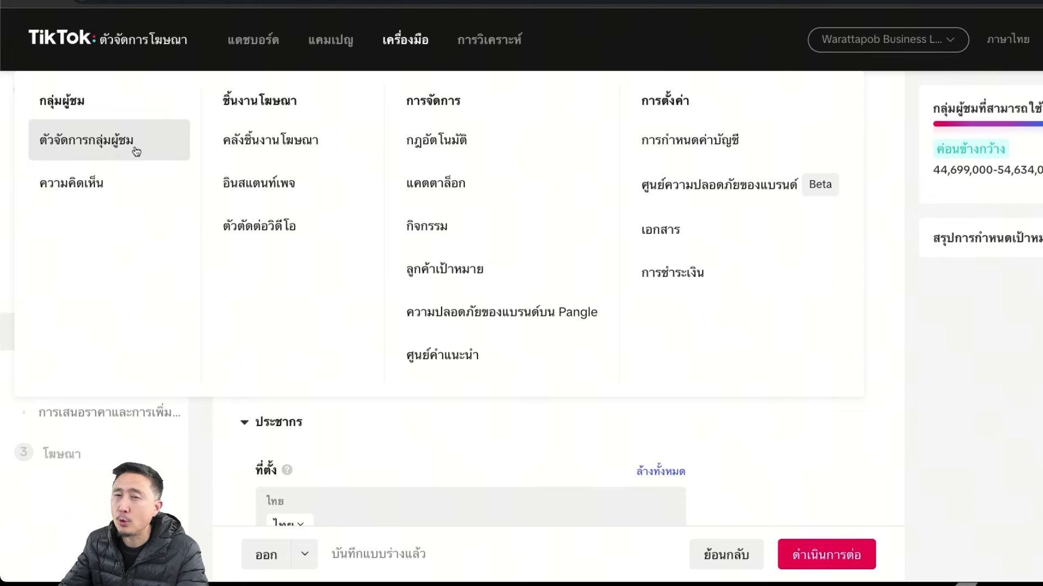
left_click(782, 423)
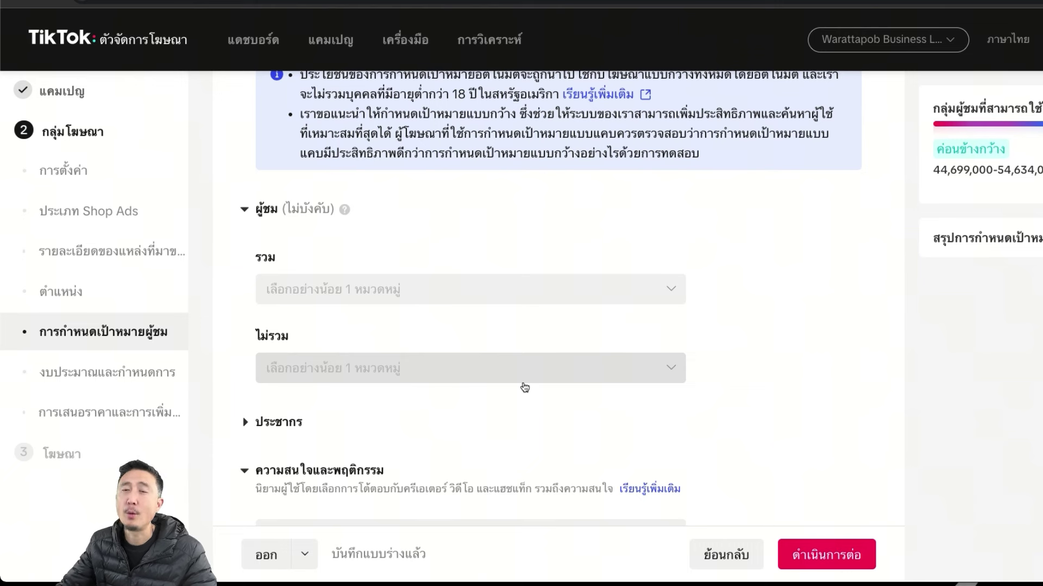
Expand the demographics section (ประชากร) to view the audience's location and gender settings
scroll(495, 425, "down", 3)
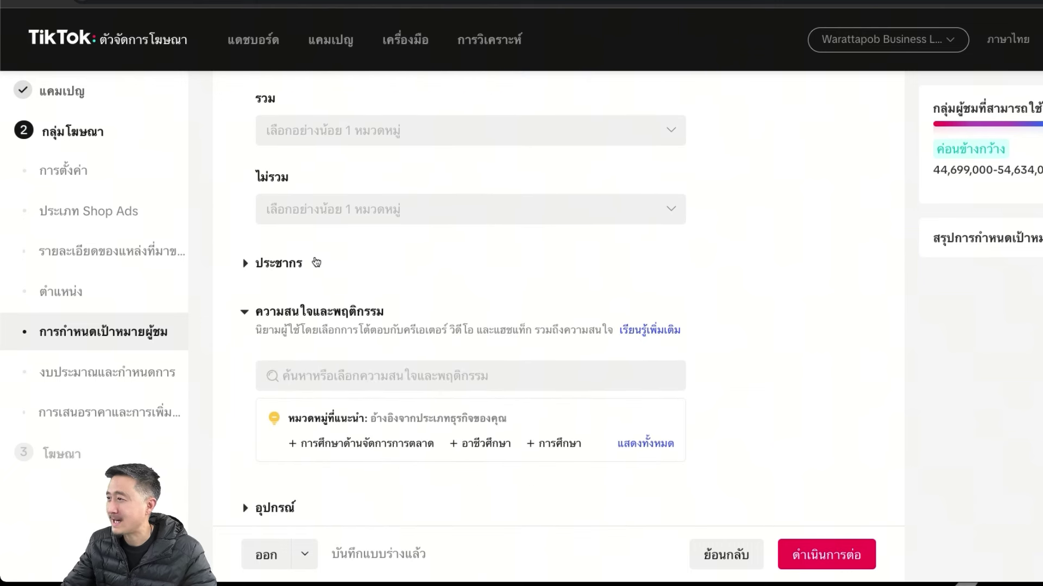
left_click(248, 267)
scroll(447, 403, "down", 1)
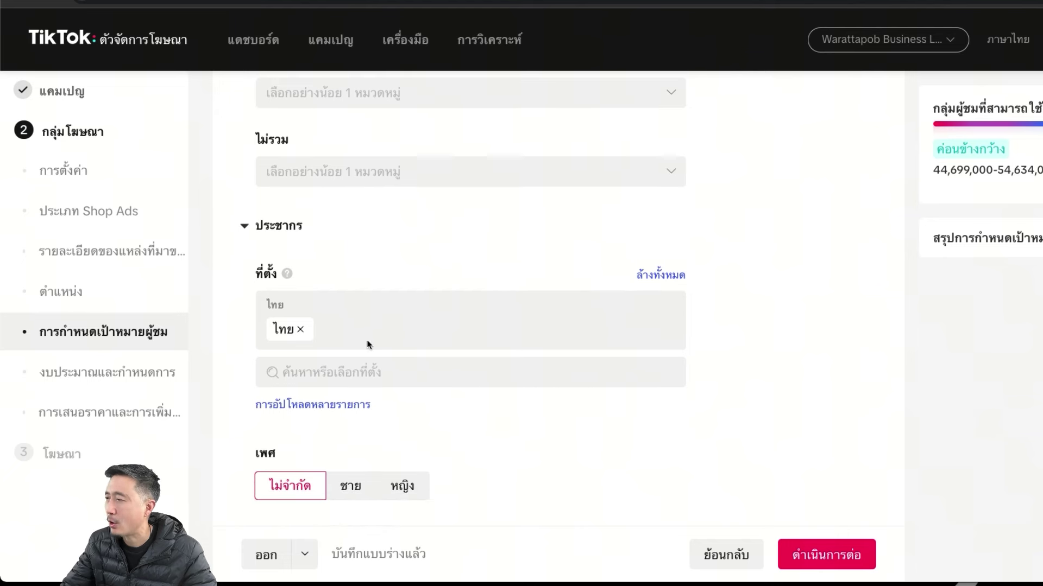
Look through the saved audiences offered for exclusion (ไม่รวม) in the ad group's audience targeting
left_click_drag(301, 231, 261, 233)
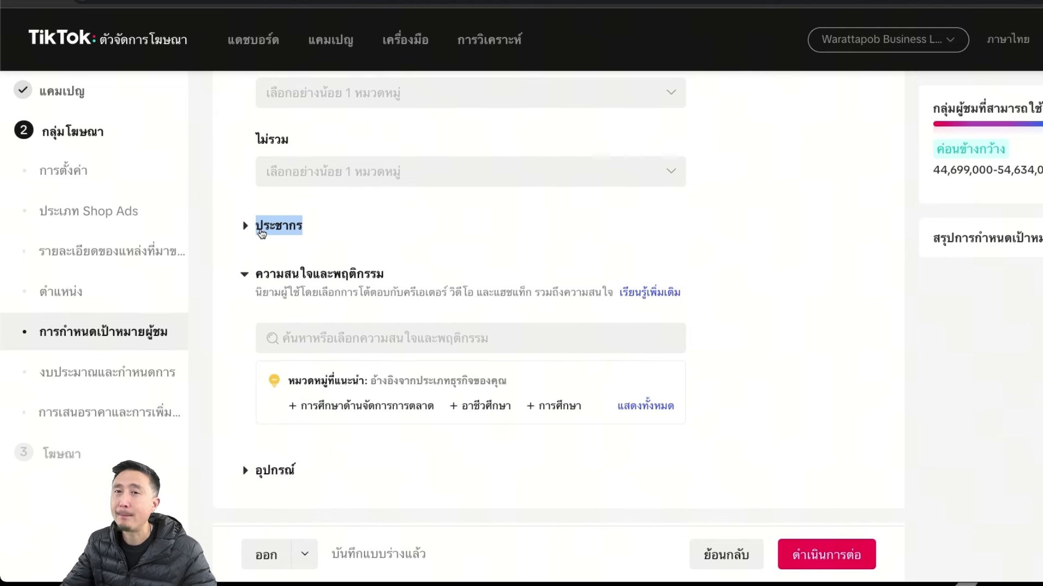
left_click(233, 226)
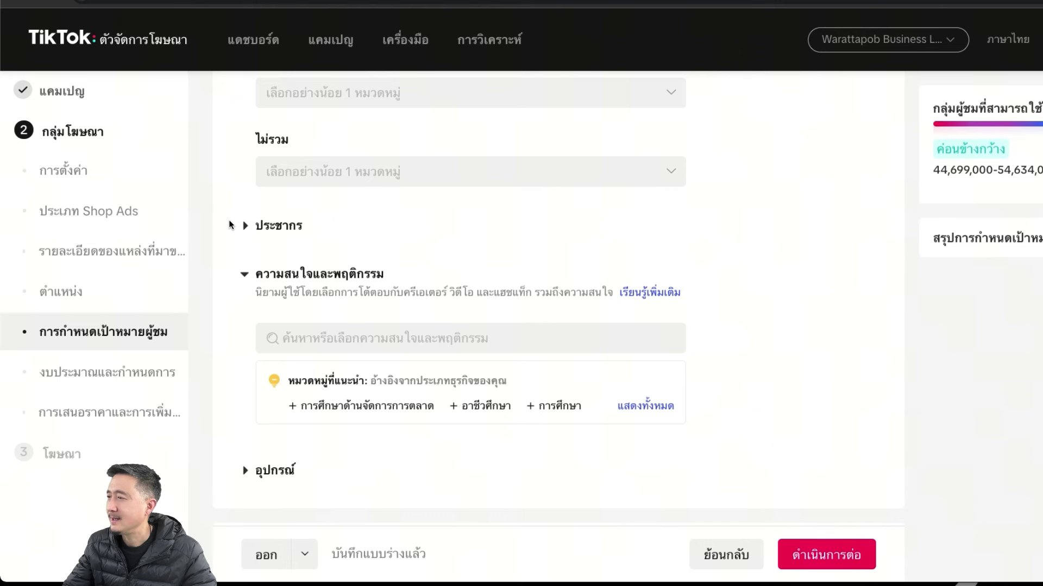
left_click(244, 226)
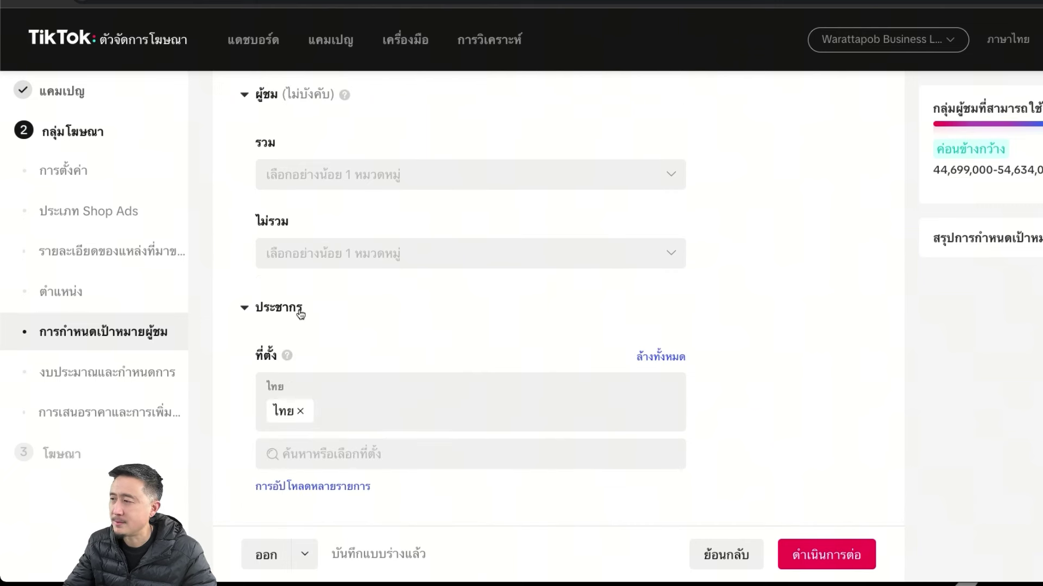
scroll(389, 334, "up", 1)
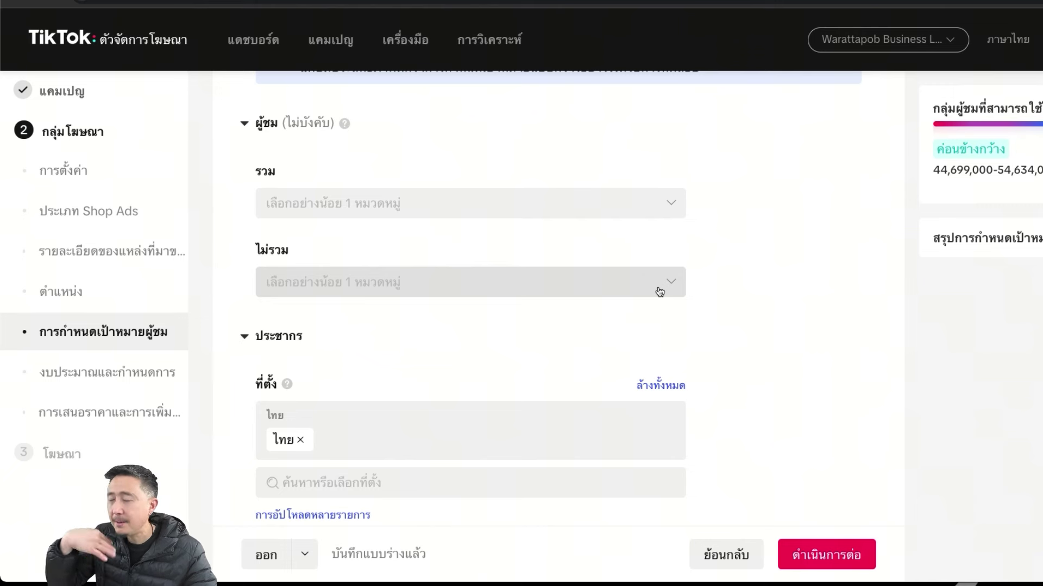
left_click(535, 292)
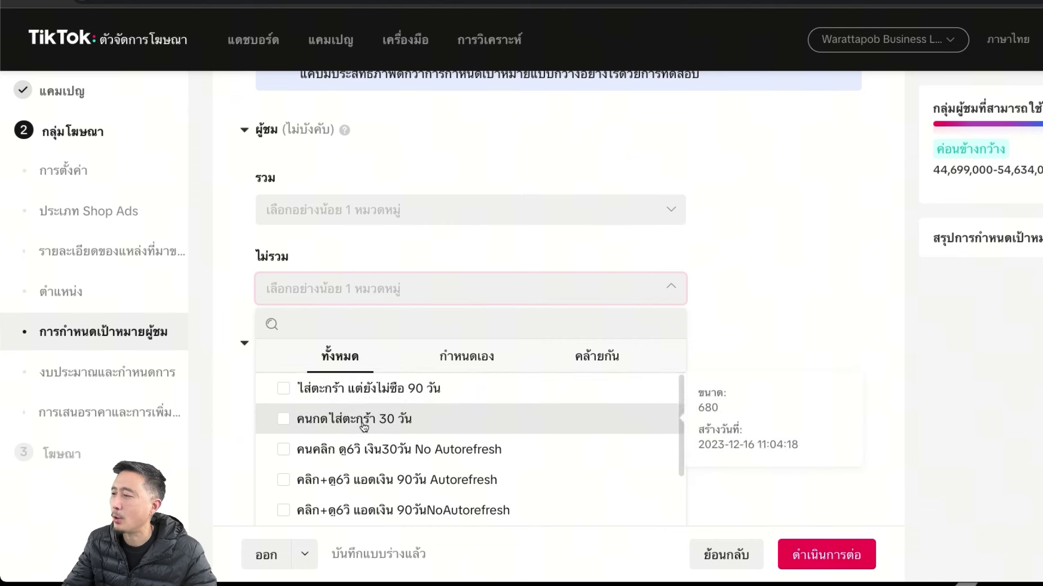
left_click(758, 334)
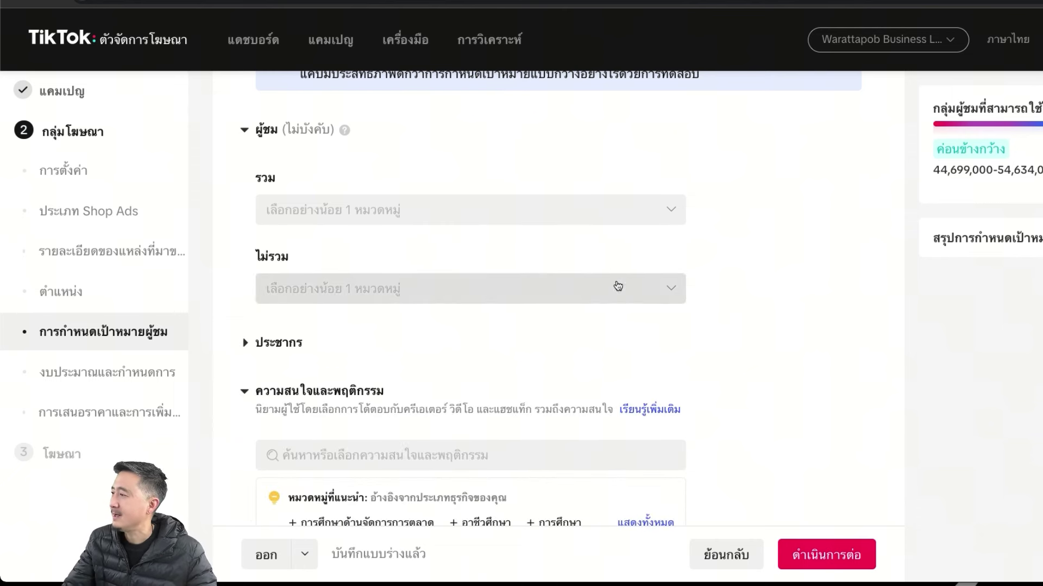
Expand the demographics section (ประชากร) and review its location, gender and age settings
mouse_move(403, 52)
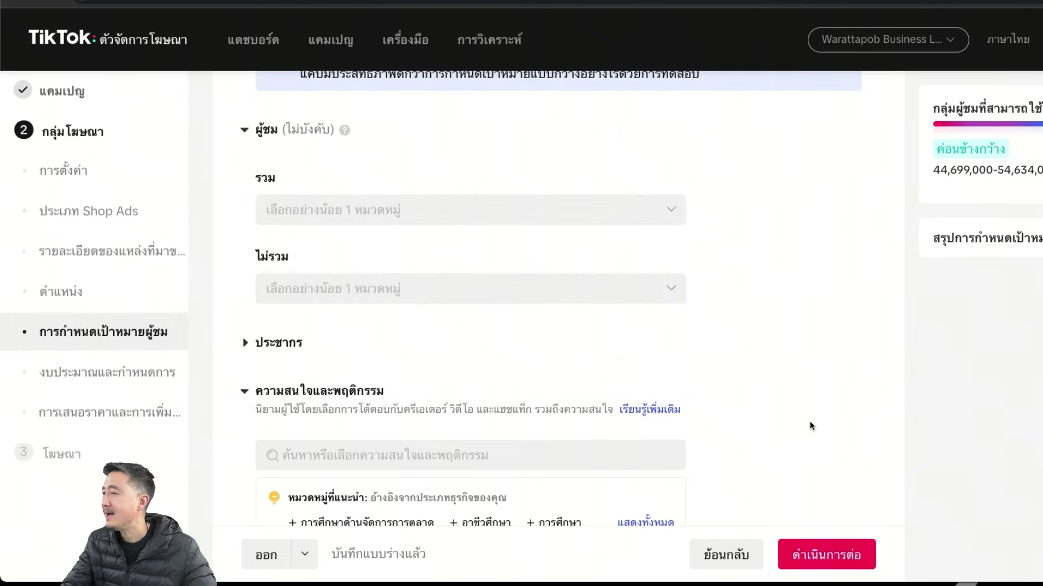
scroll(801, 423, "down", 3)
scroll(531, 323, "up", 1)
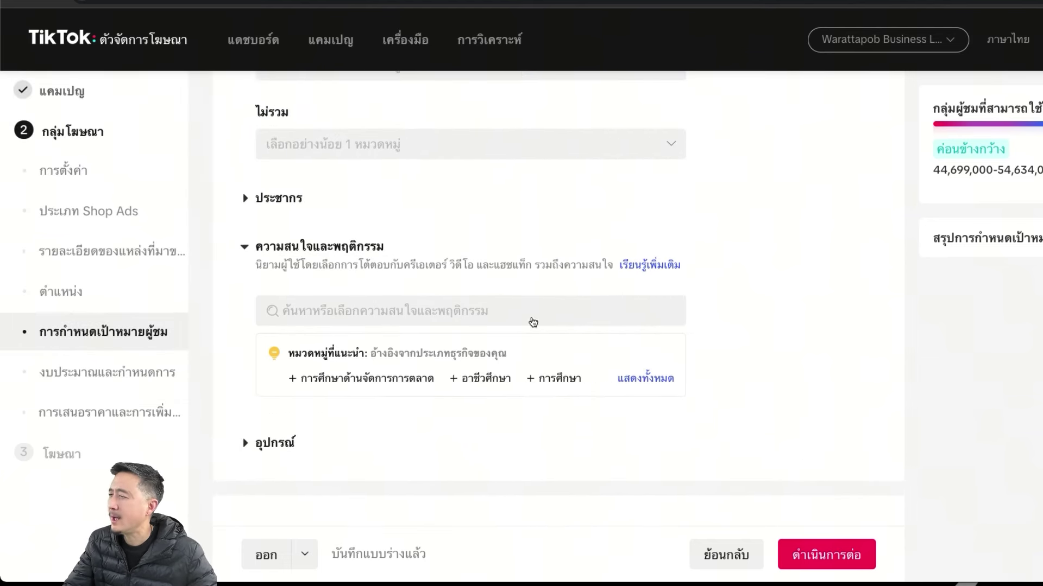
left_click(242, 198)
scroll(376, 347, "down", 1)
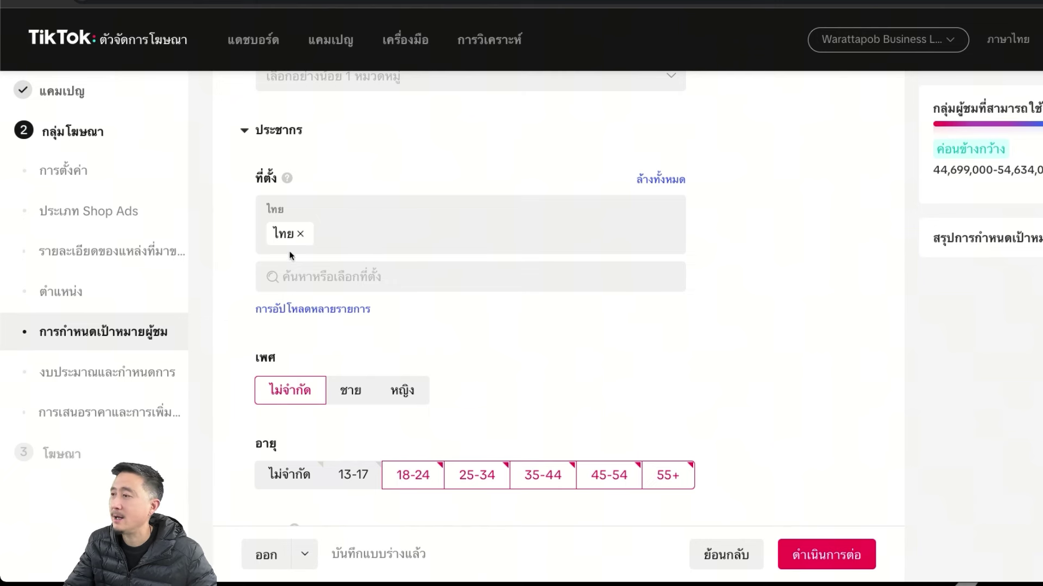
scroll(484, 365, "down", 2)
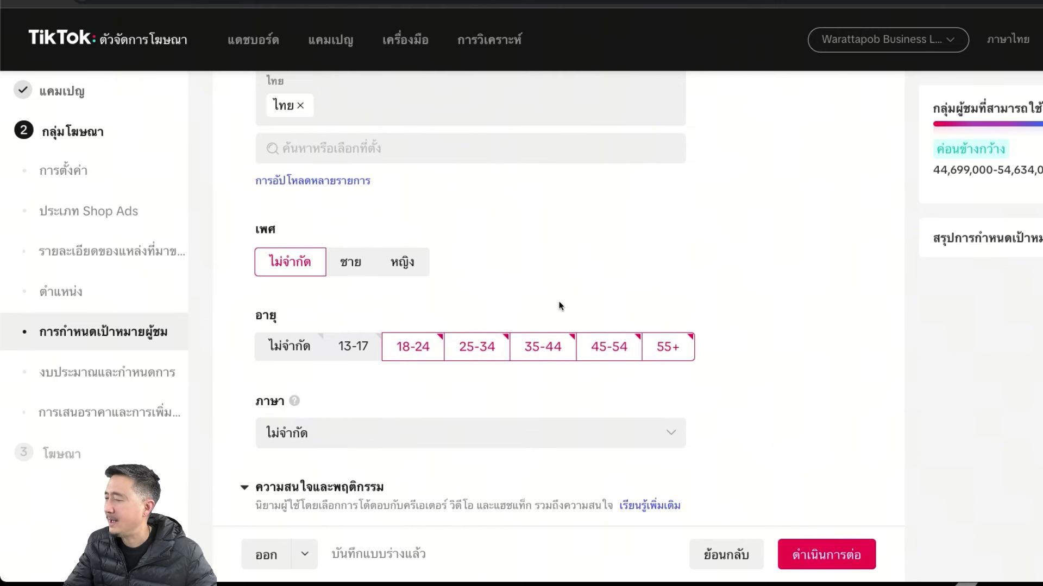
scroll(546, 502, "down", 1)
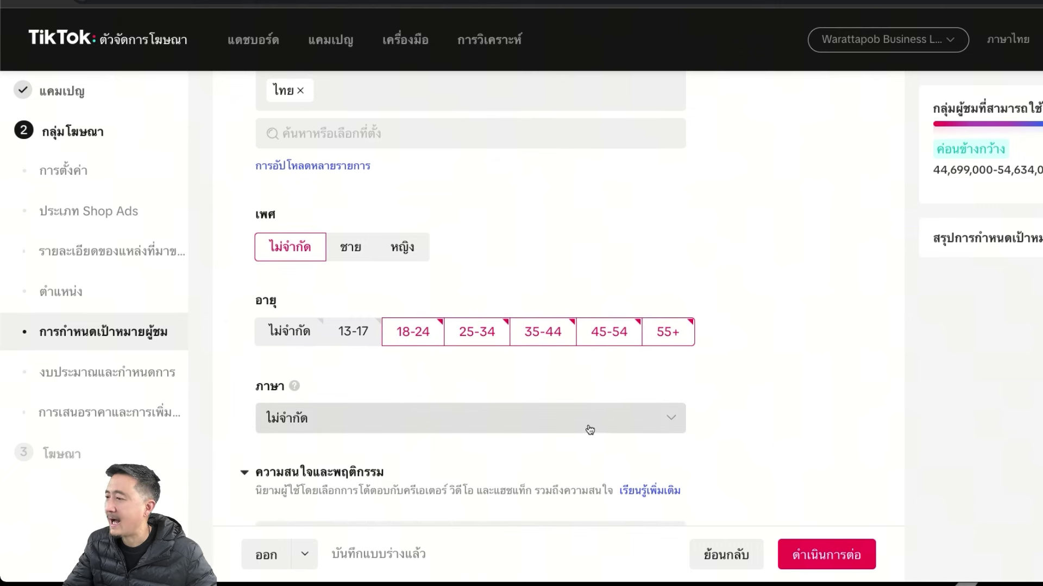
scroll(589, 429, "down", 1)
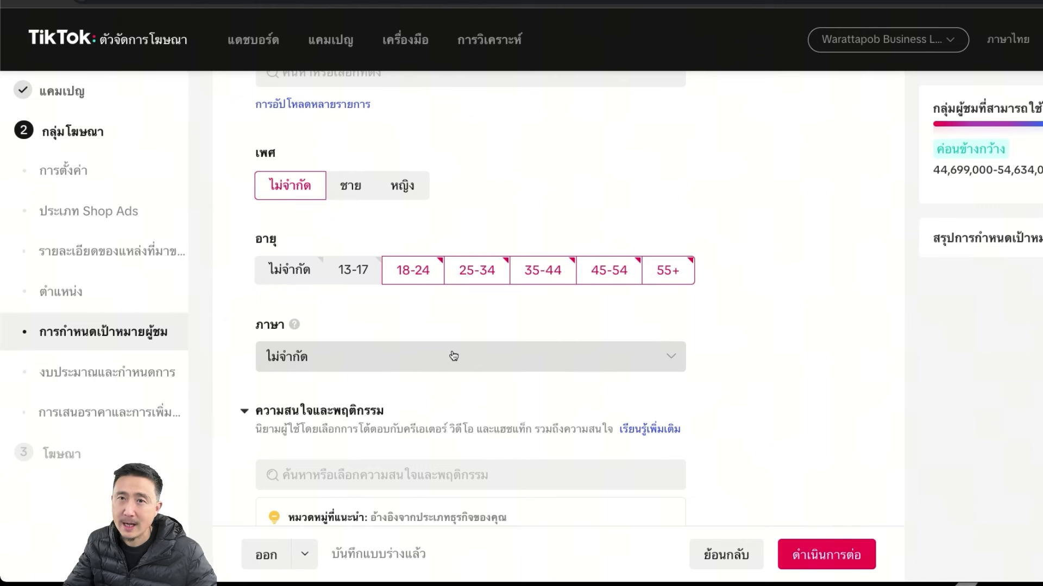
Check the audience language (ภาษา) selection in the demographics section
left_click(539, 368)
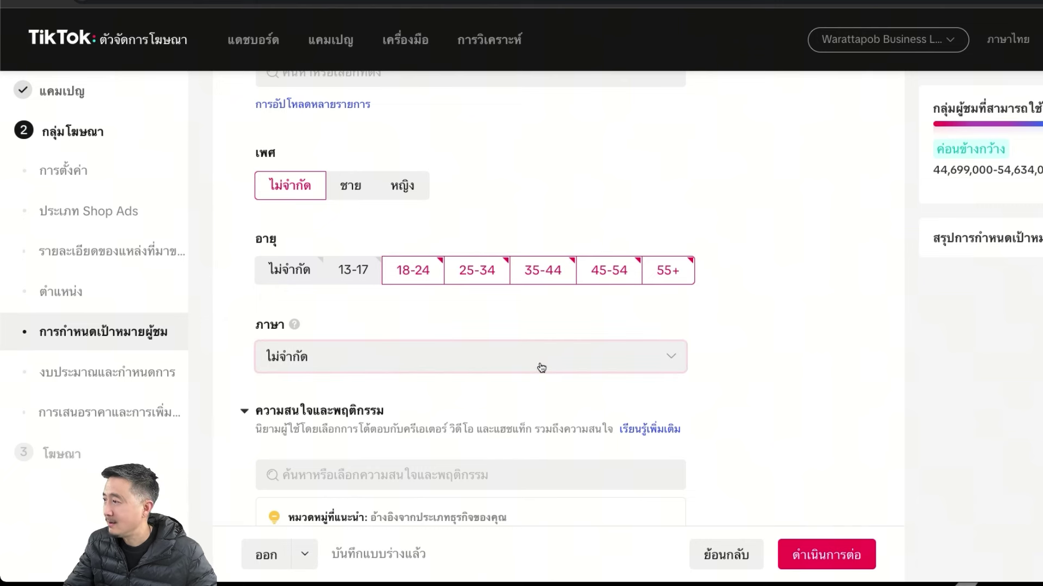
left_click(775, 417)
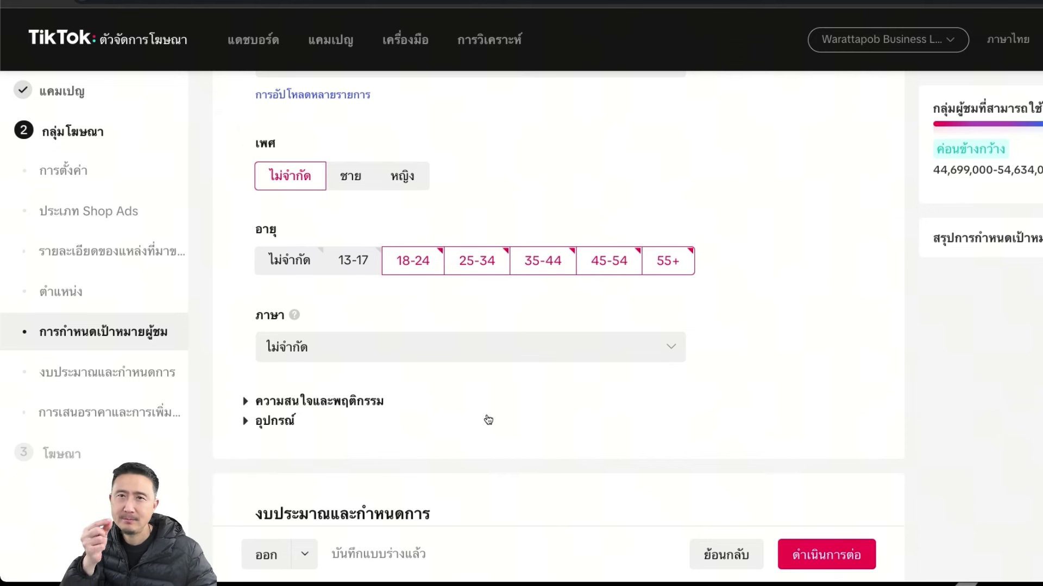
left_click(605, 347)
left_click(787, 383)
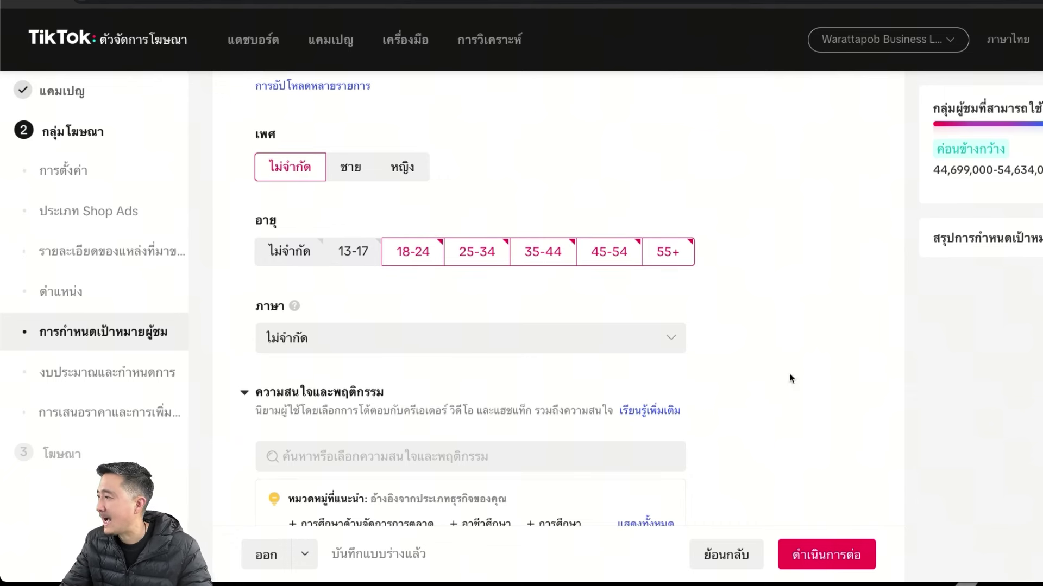
Browse the interests and behaviors (ความสนใจและพฤติกรรม) categories, expanding vehicles and transportation (ยานพาหนะและการขนส่ง) and its cars (รถยนต์) subcategory
scroll(771, 388, "down", 3)
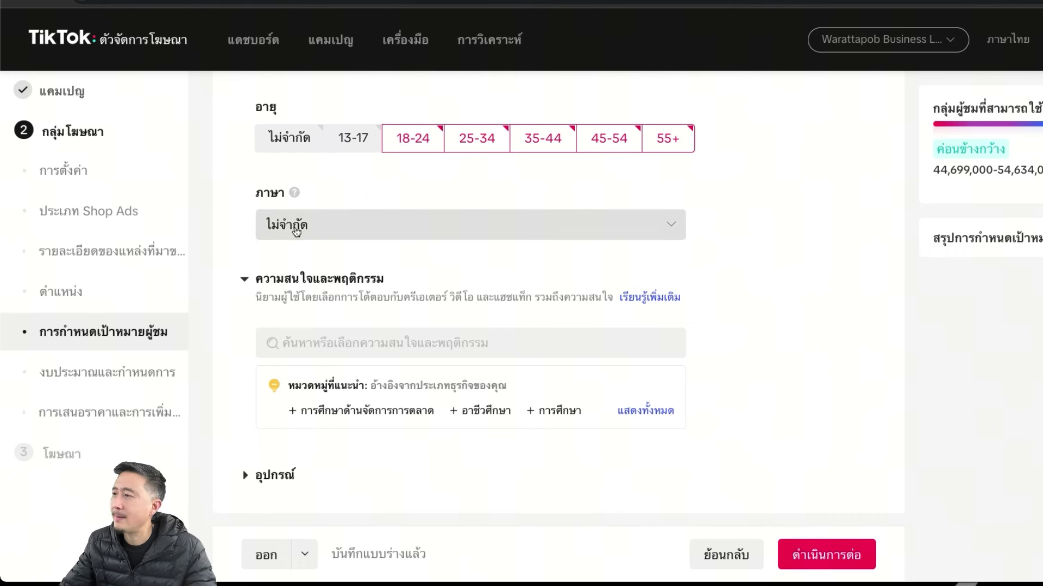
scroll(722, 401, "down", 1)
scroll(726, 400, "down", 1)
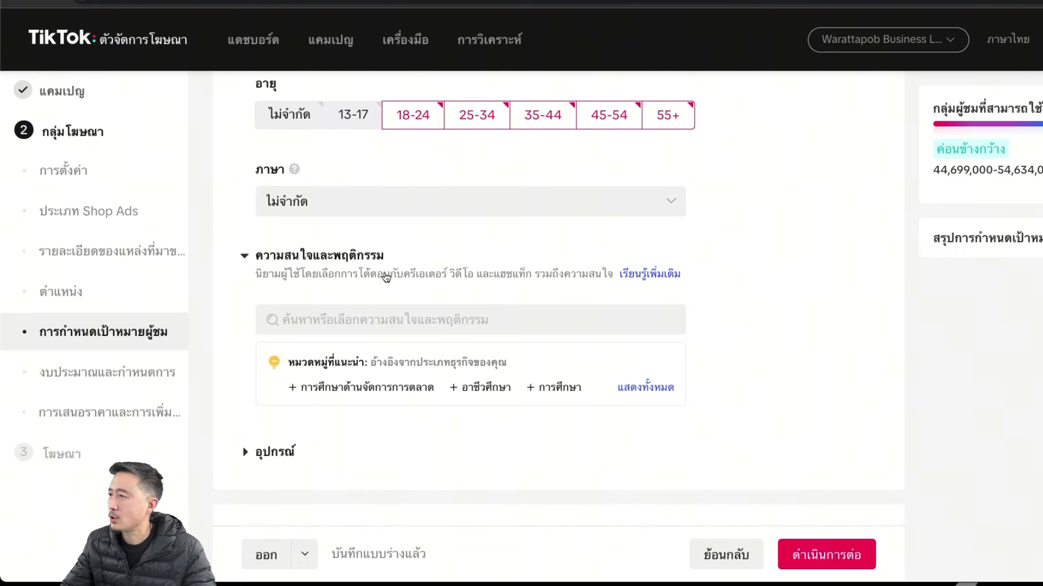
mouse_move(394, 391)
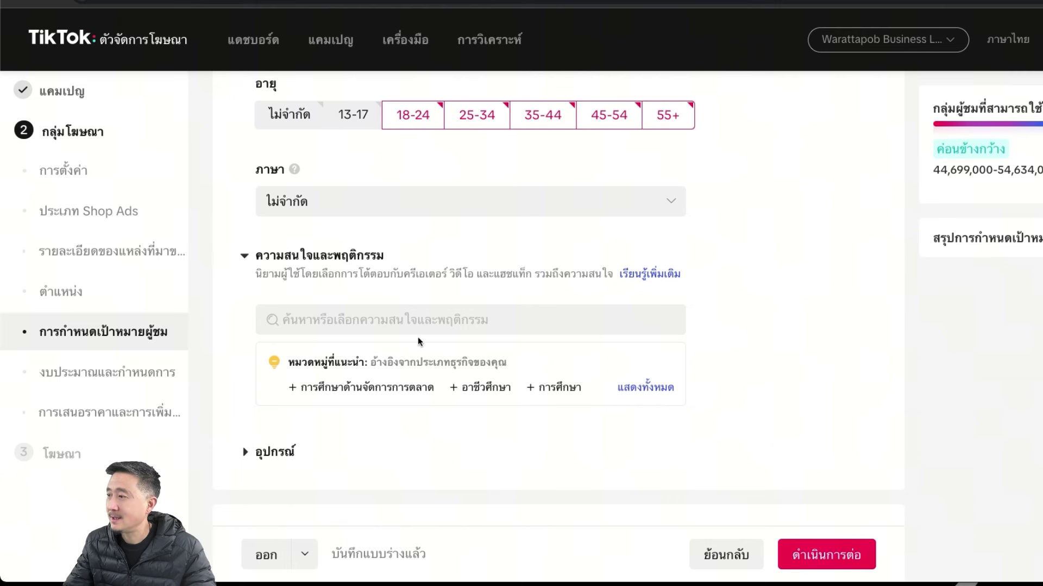
left_click(369, 323)
scroll(329, 260, "up", 1)
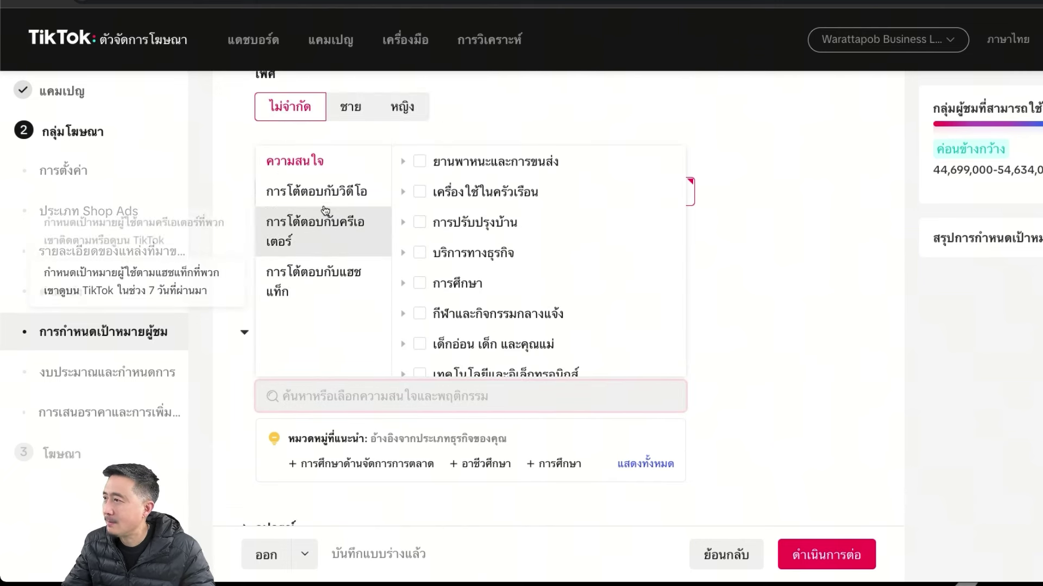
left_click(402, 162)
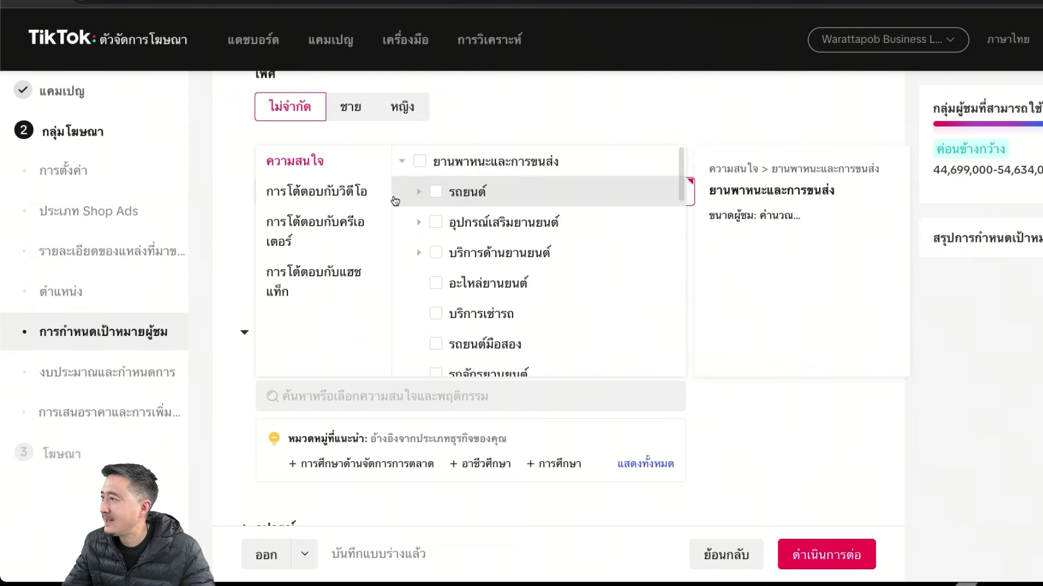
left_click(419, 192)
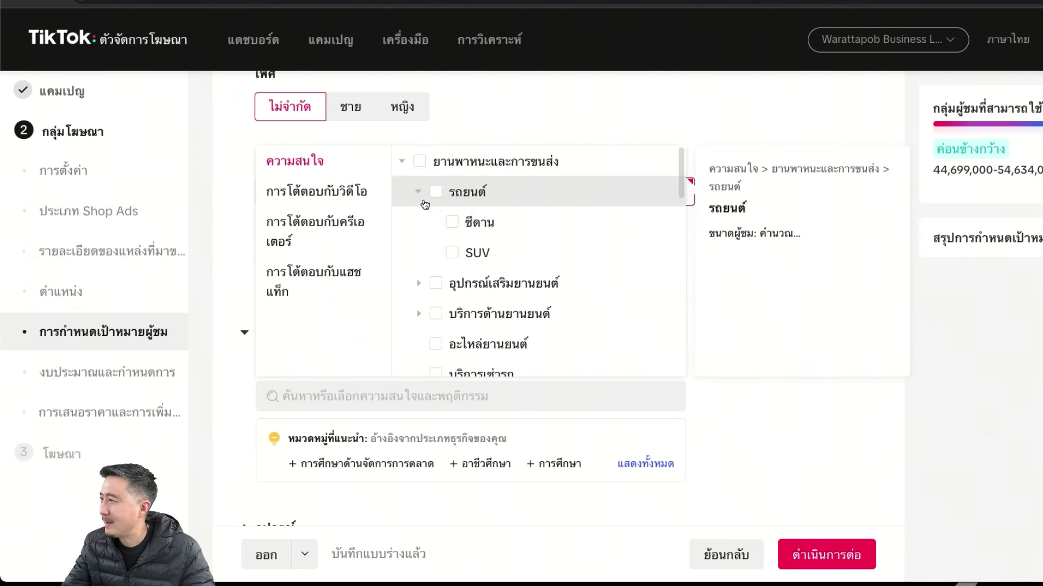
left_click(402, 162)
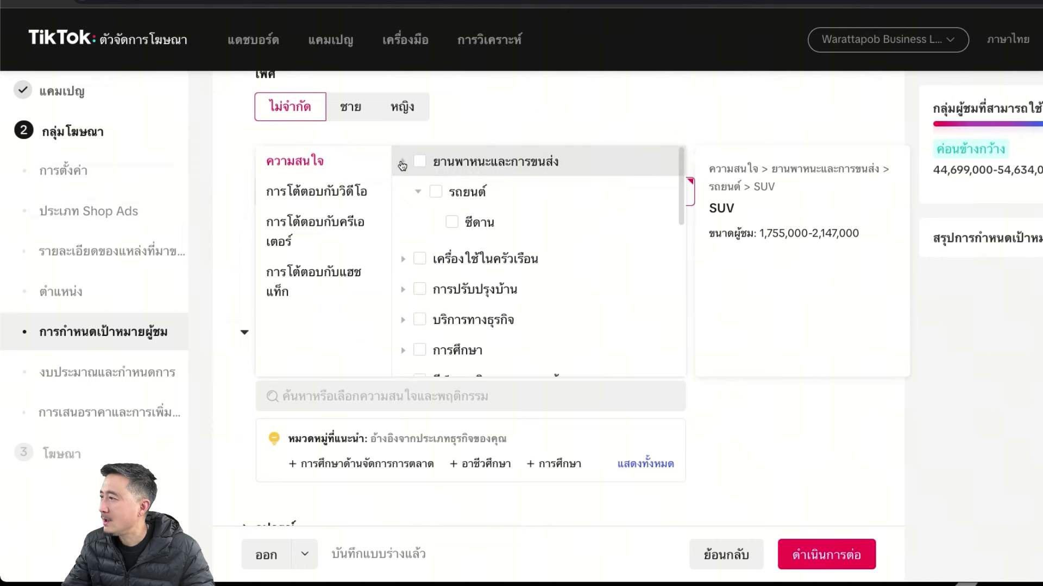
left_click(311, 397)
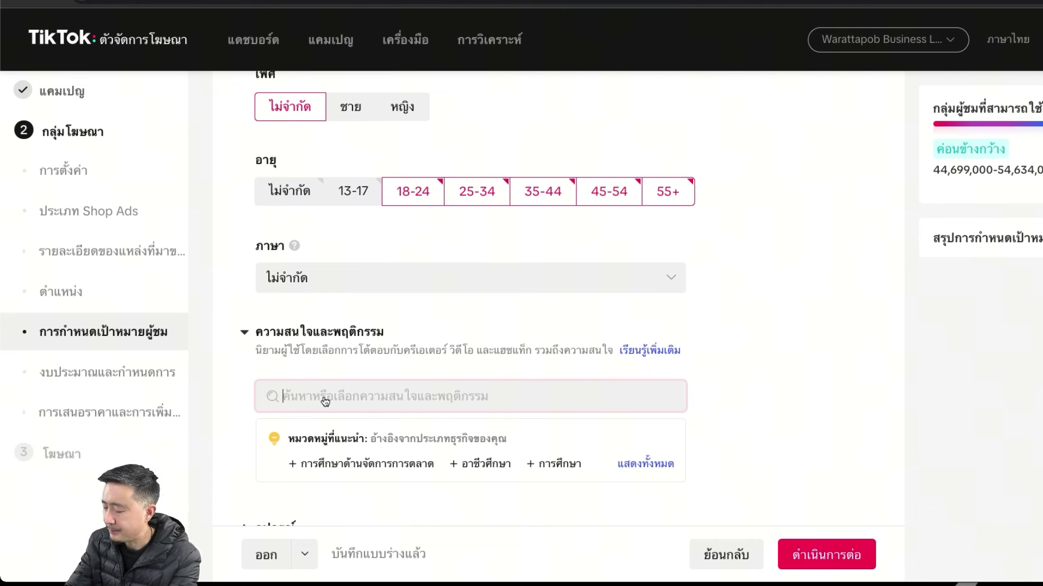
type("gdk")
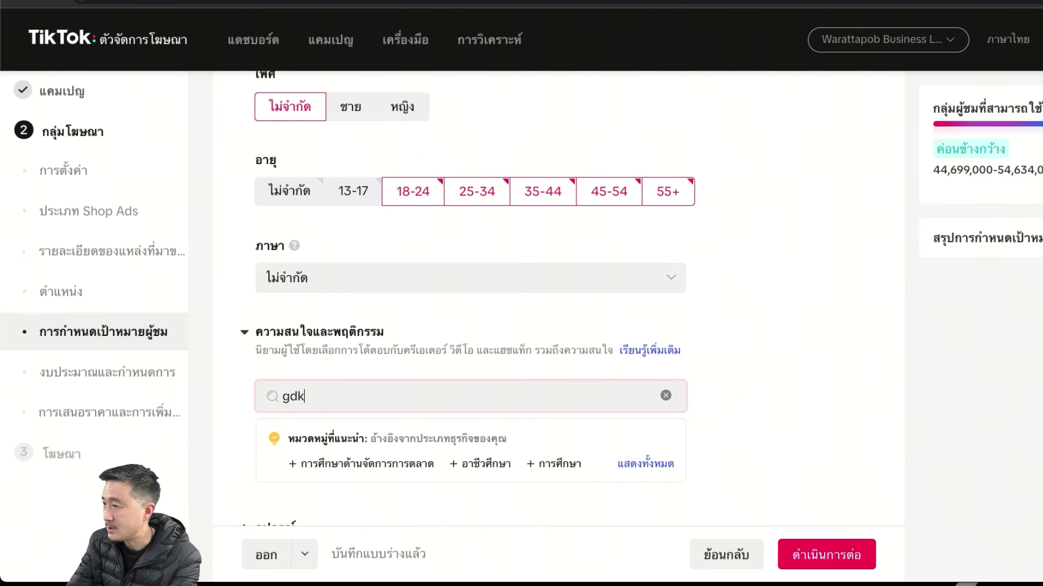
key("BackSpace")
key("BackSpace")
key("BackSpace")
type("g")
key("BackSpace")
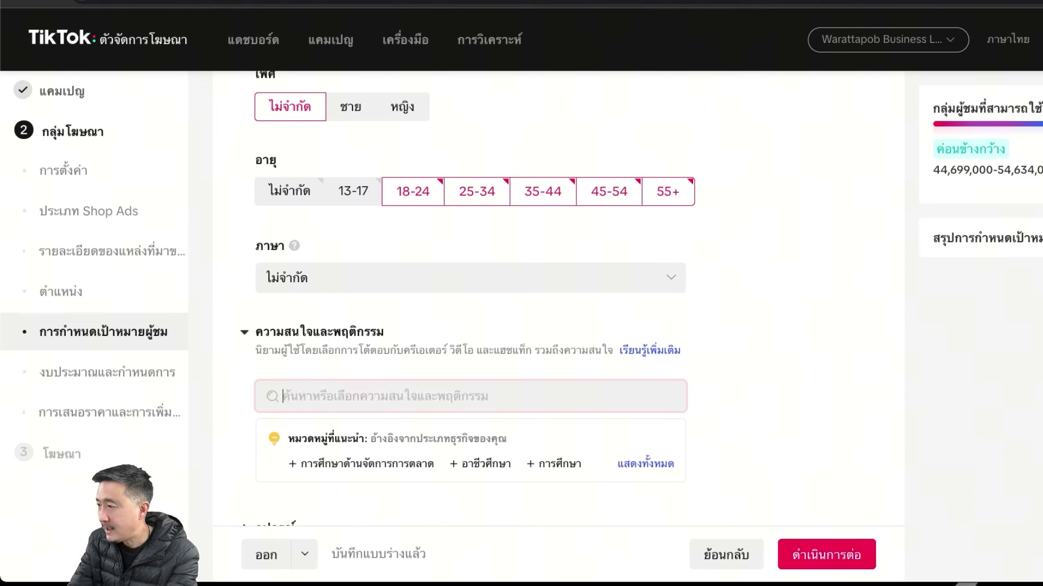
Search the interests and behaviors for เกาหลี and add the #เกาหลี hashtag interaction to the targeting
key("ctrl+space")
type("เ")
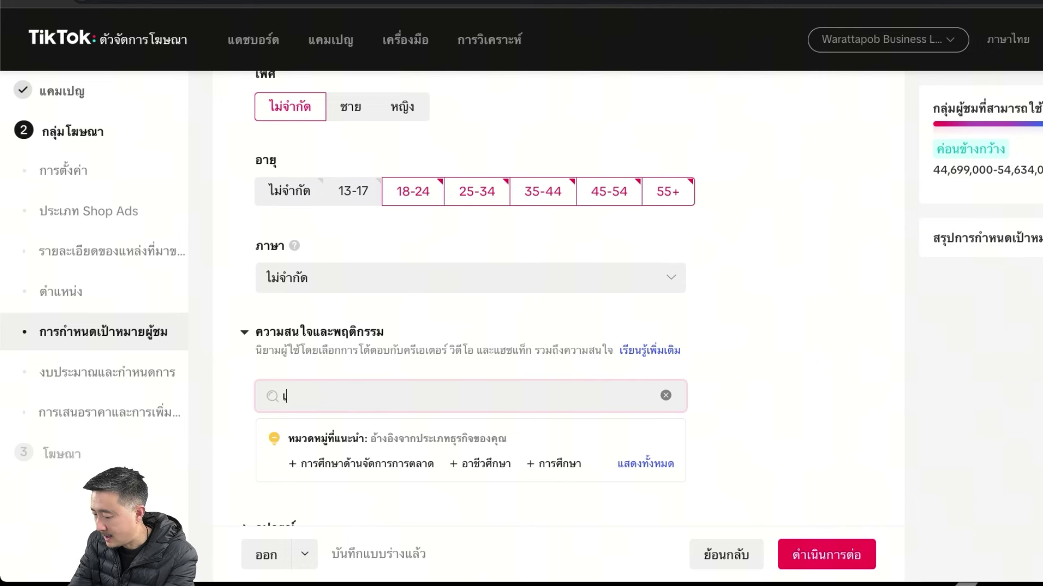
type("กาหลี")
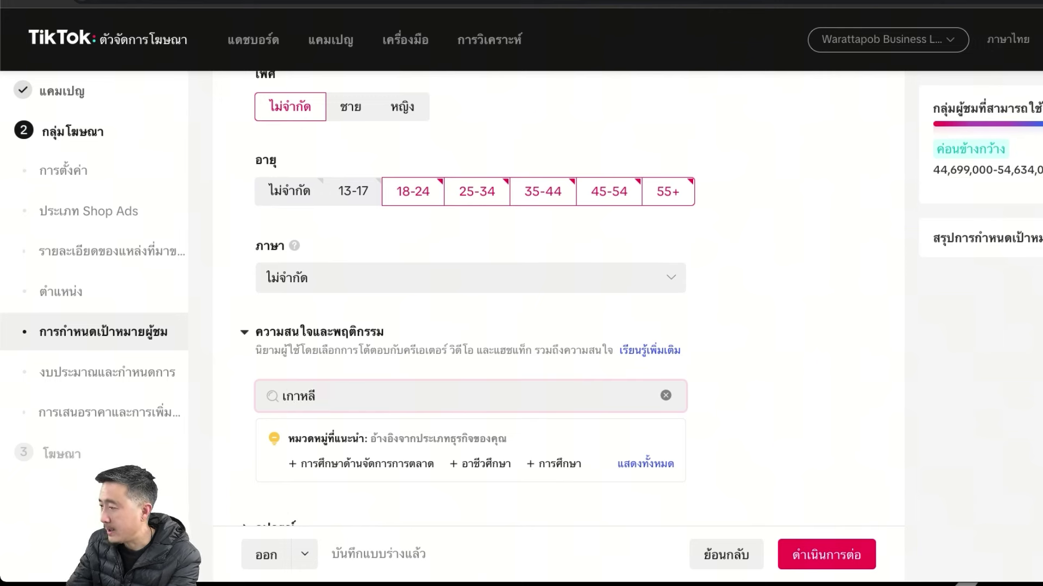
double_click(345, 398)
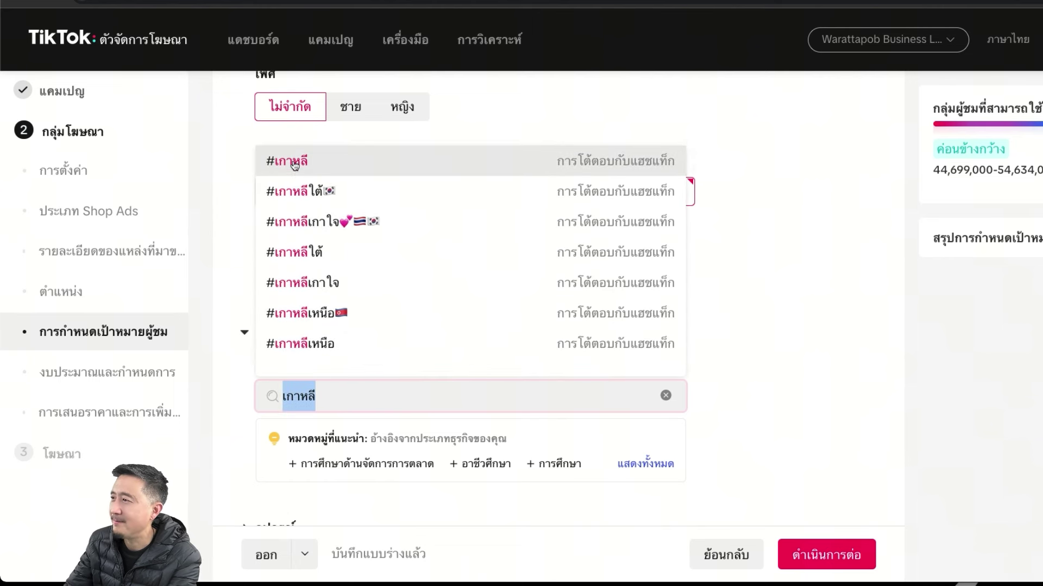
mouse_move(312, 166)
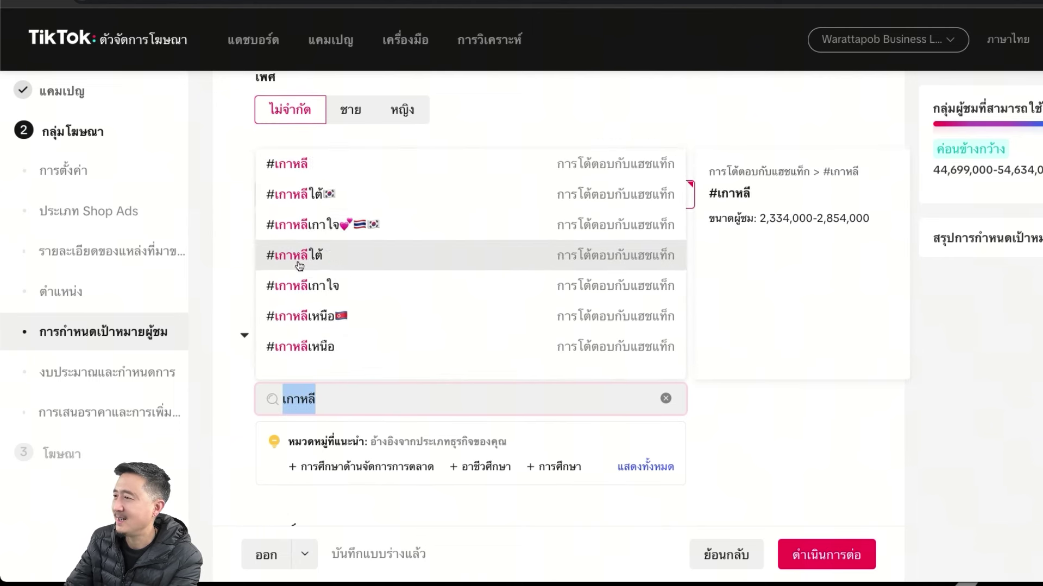
left_click(304, 166)
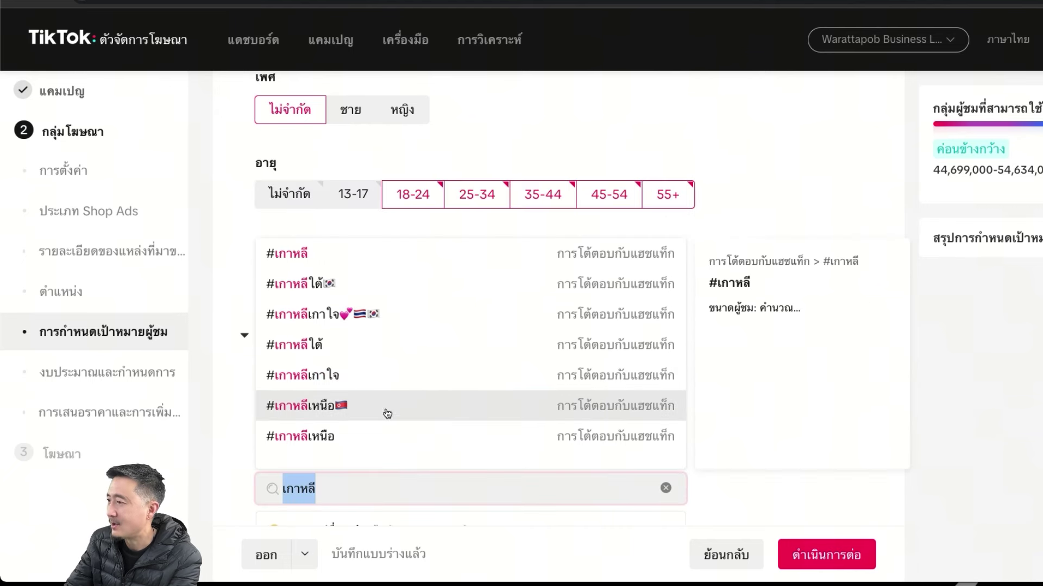
left_click(748, 481)
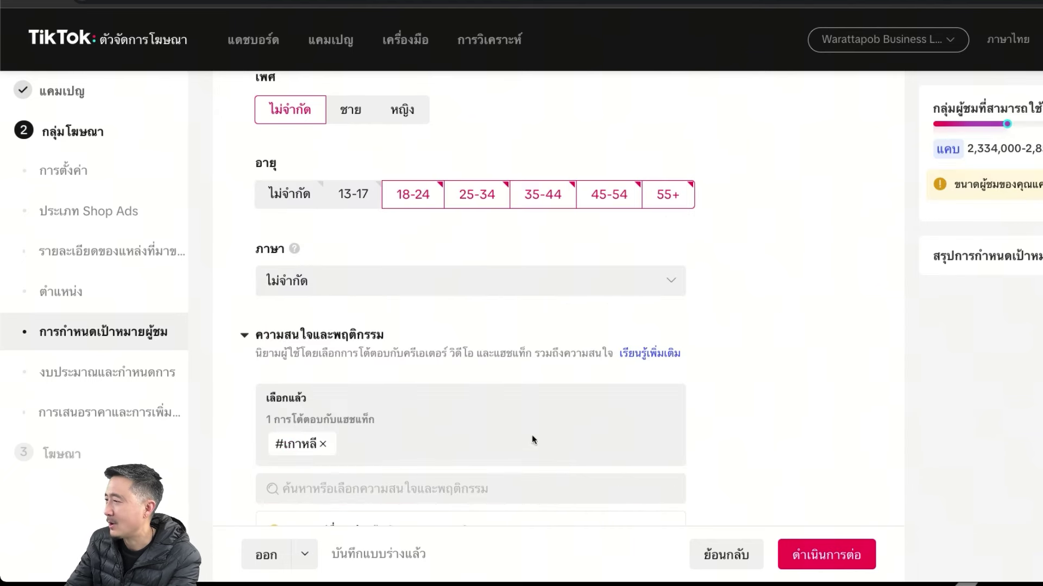
Search the interests and behaviors for ซีรี and add the #ซีรี่ย์เกาหลี hashtag interaction to the targeting
left_click(342, 489)
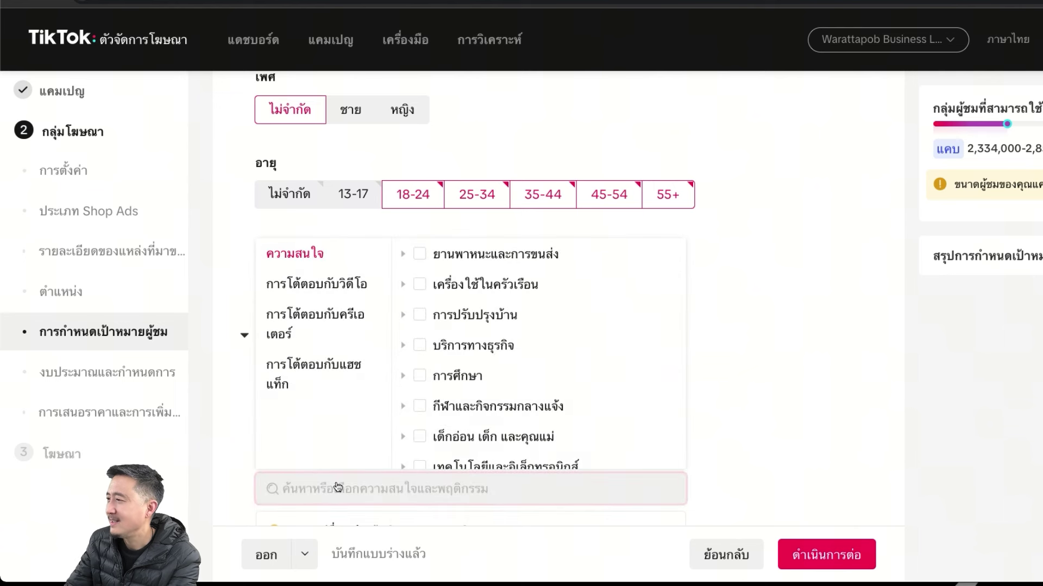
type("สี")
key("BackSpace")
key("BackSpace")
type("ซี")
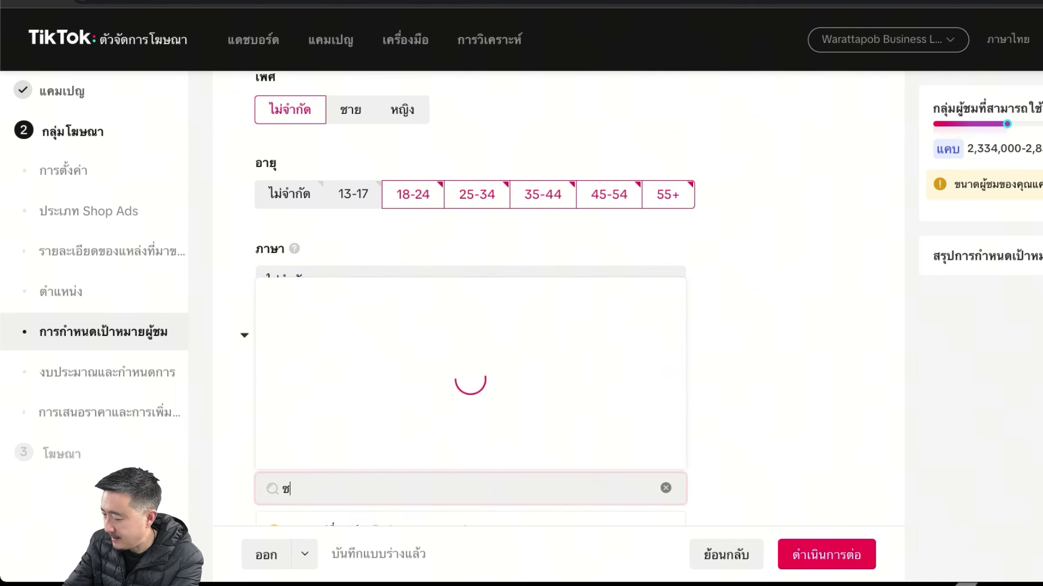
type("รี")
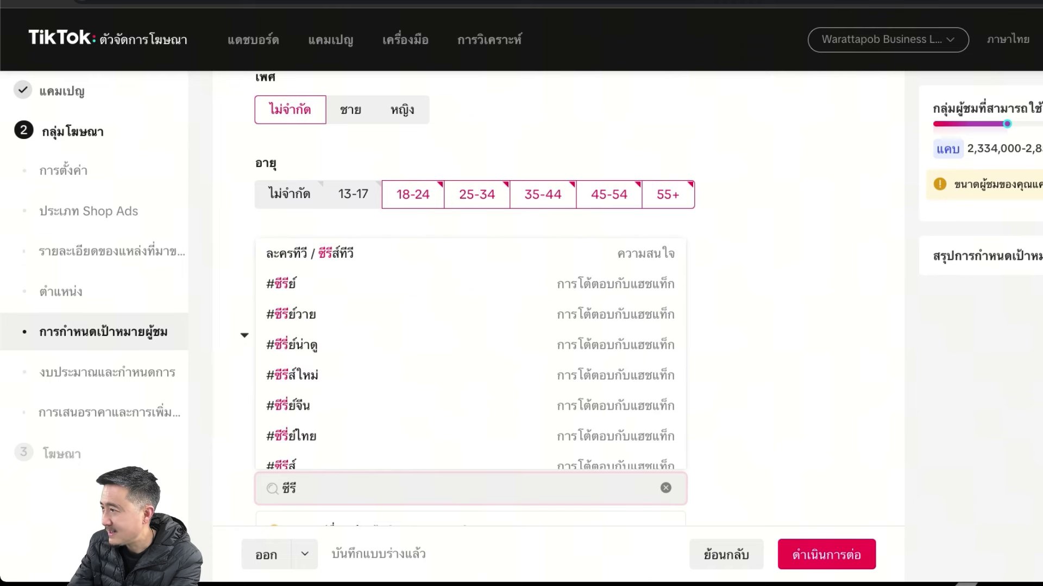
scroll(357, 435, "down", 5)
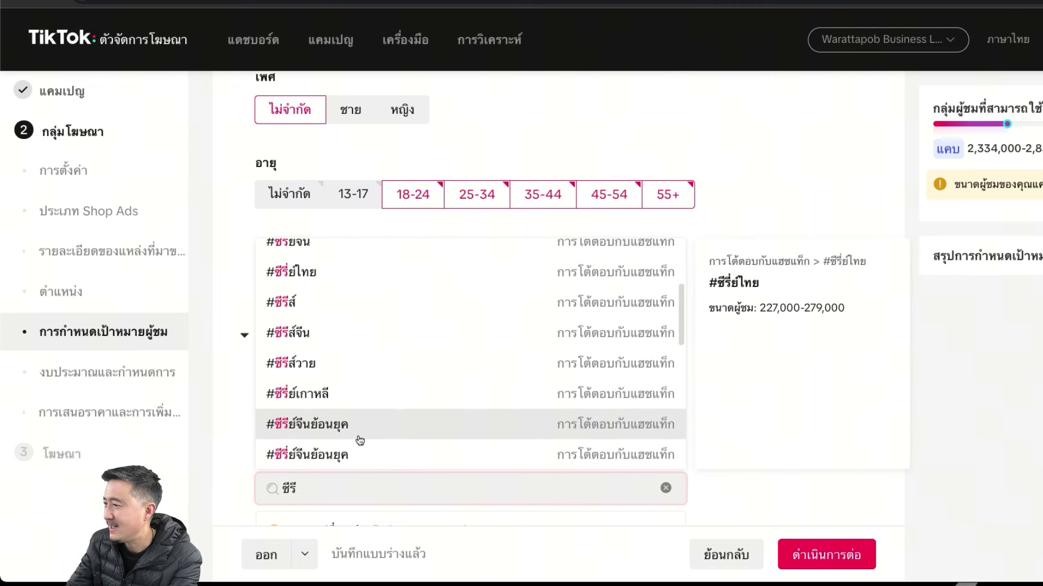
left_click(349, 395)
left_click(340, 395)
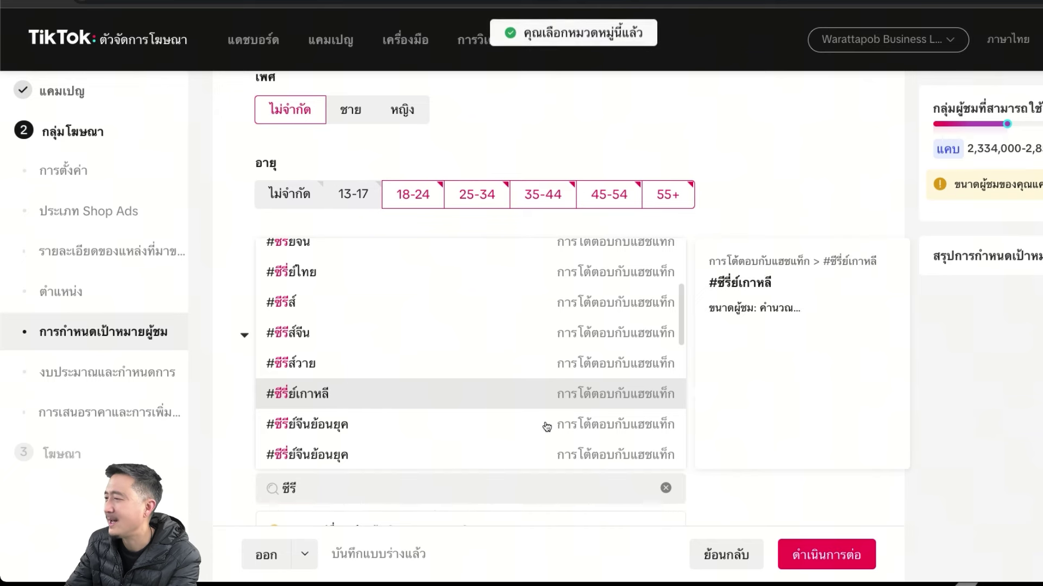
left_click(771, 479)
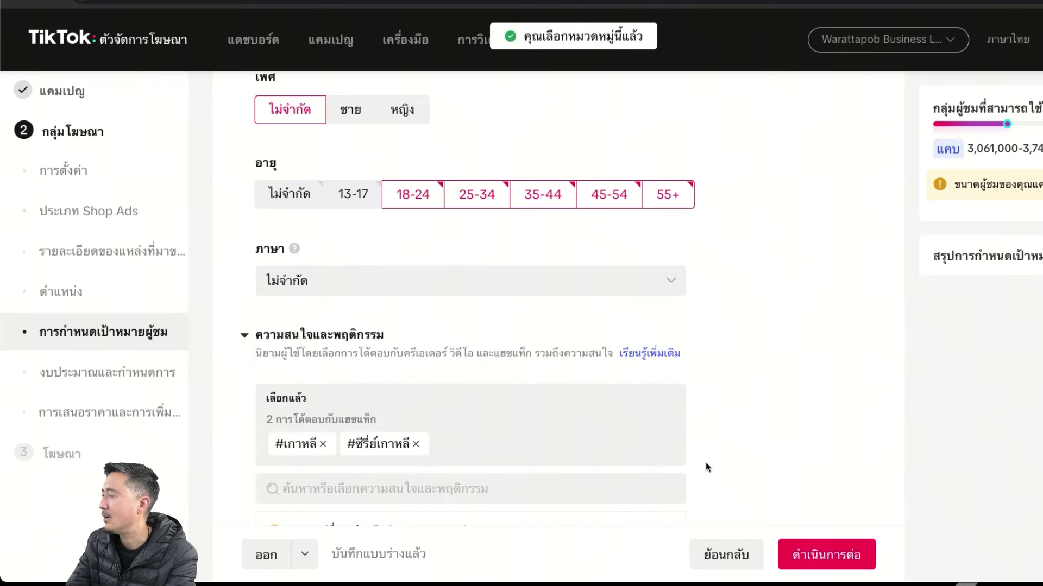
Examine the recommended categories (หมวดหมู่ที่แนะนำ) suggested for the interests and behaviors targeting
scroll(705, 461, "down", 1)
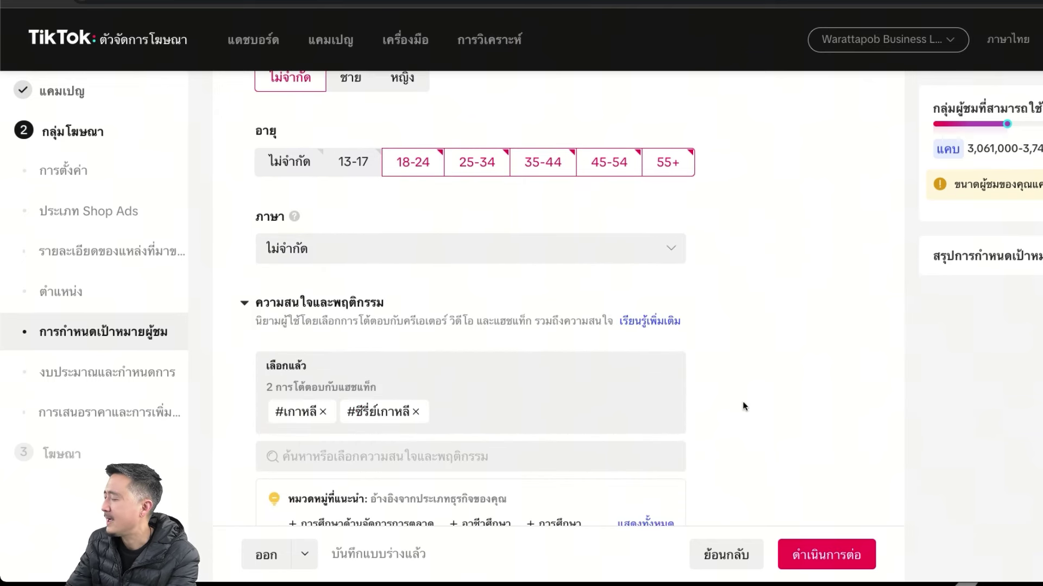
scroll(743, 406, "down", 3)
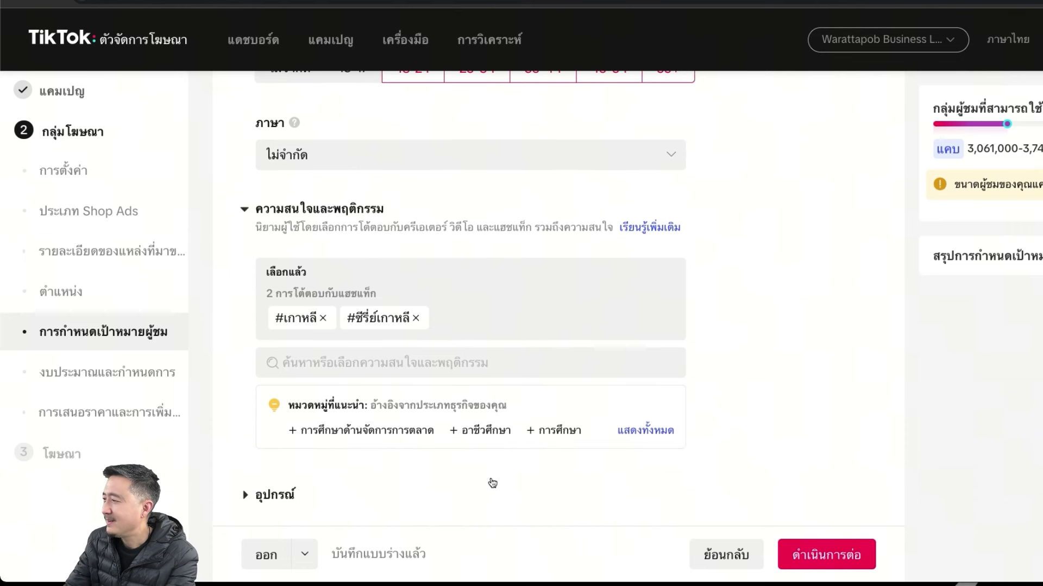
left_click_drag(290, 406, 512, 396)
left_click(770, 418)
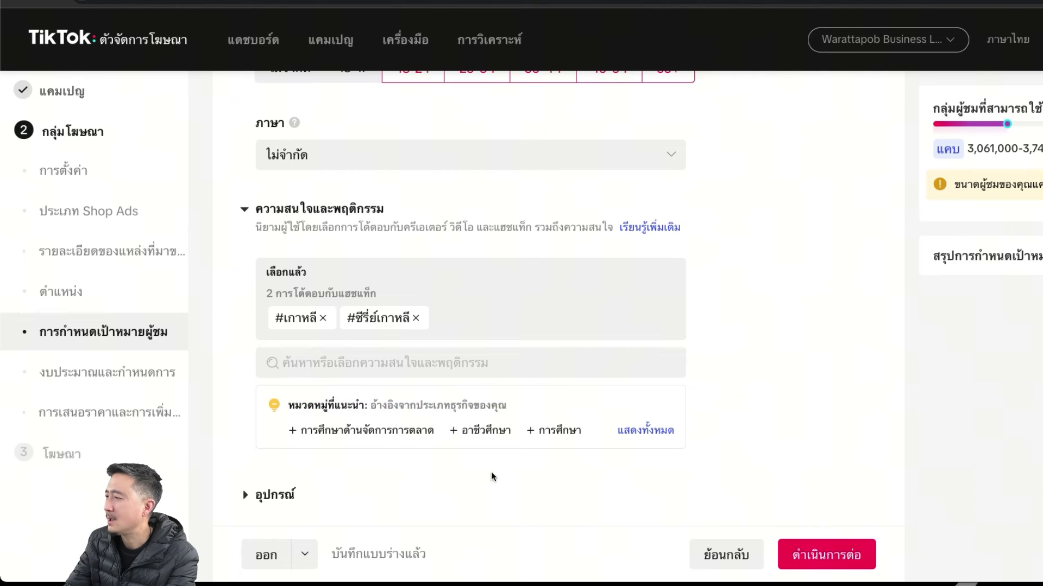
left_click_drag(290, 406, 373, 408)
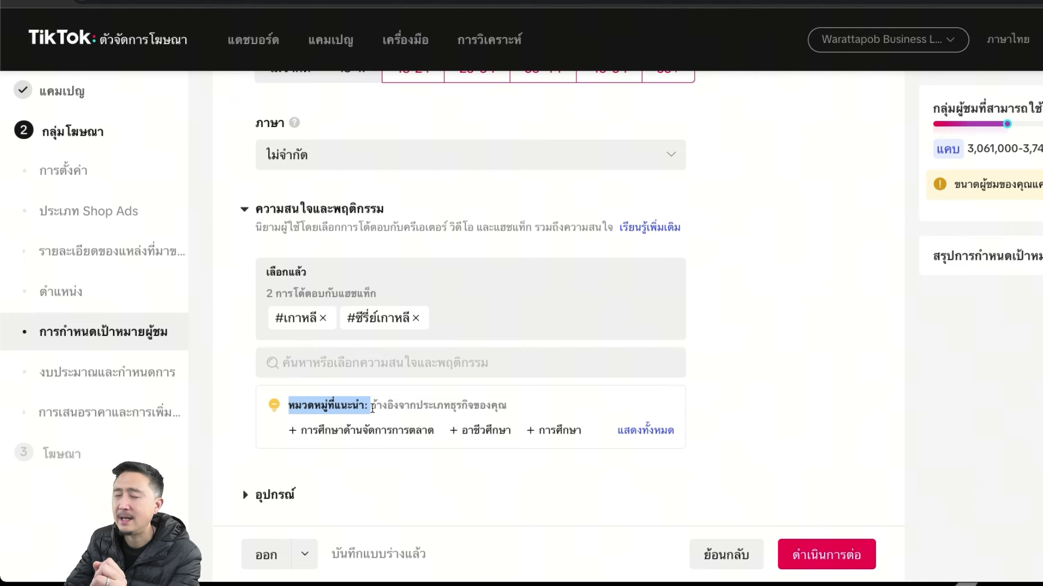
left_click(727, 418)
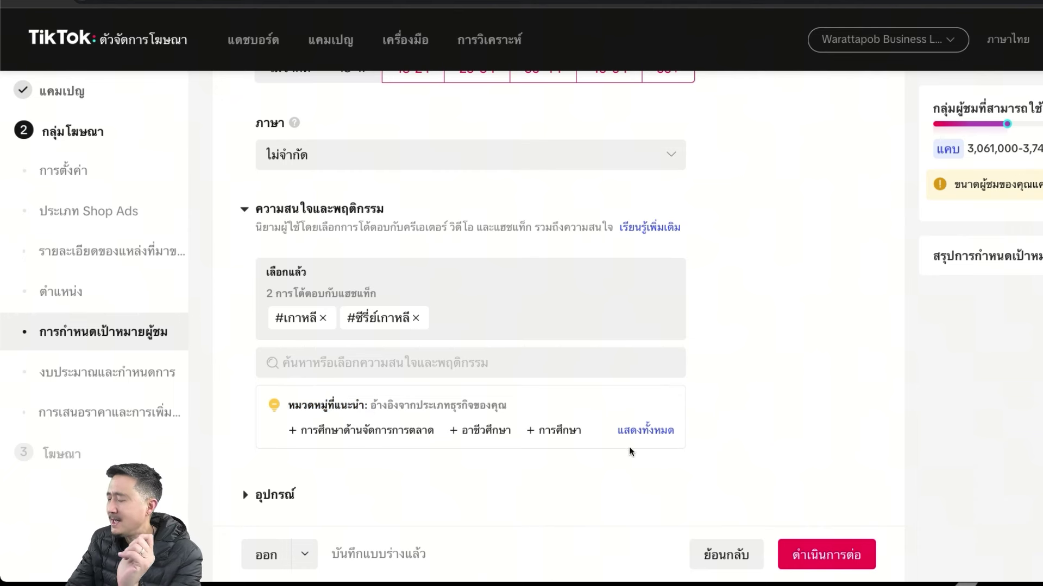
mouse_move(328, 436)
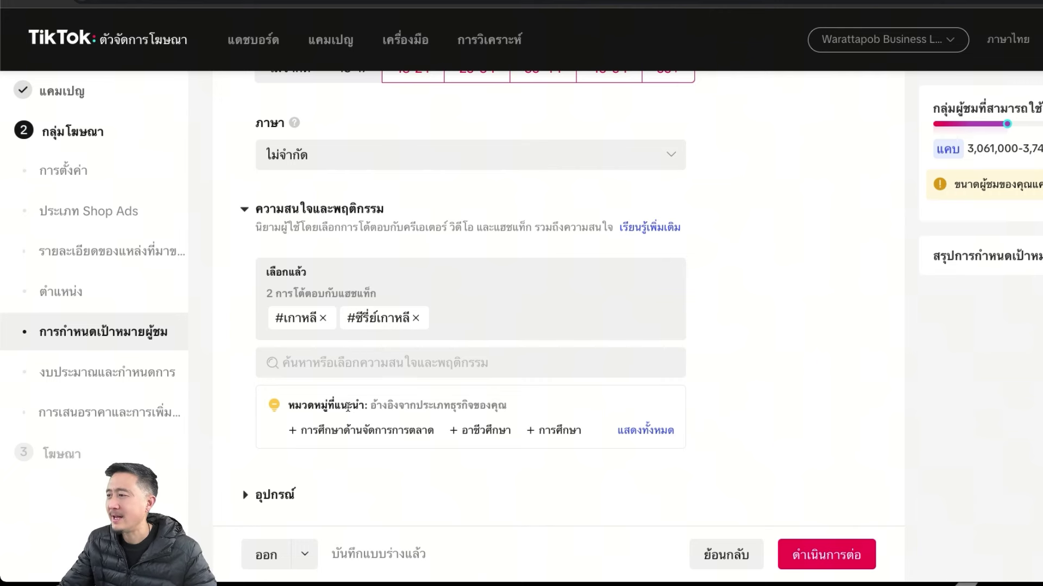
scroll(418, 424, "up", 1)
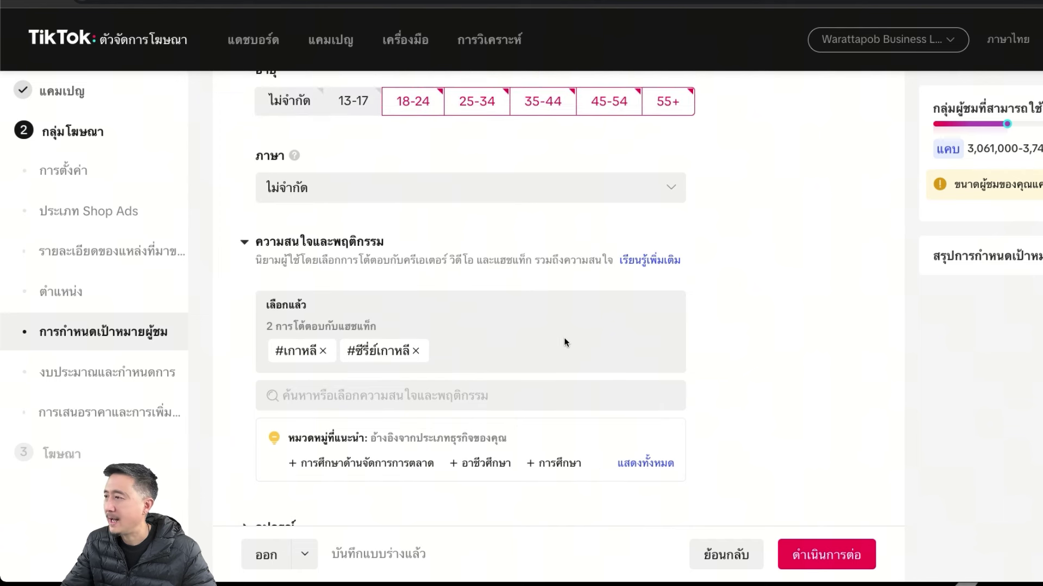
scroll(800, 380, "down", 1)
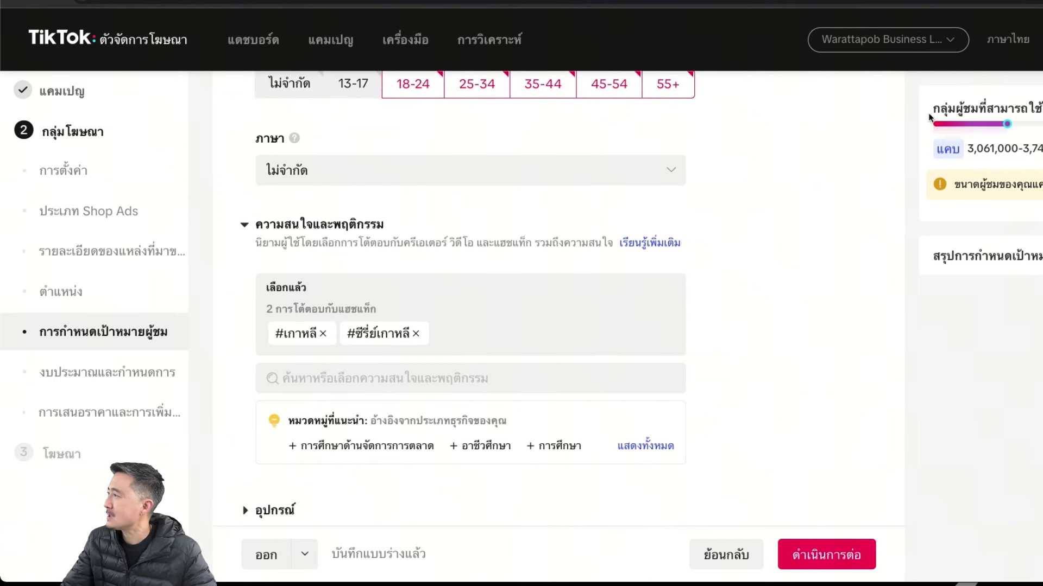
Examine the available audience (กลุ่มผู้ชมที่สามารถใช้ได้) estimate alongside the demographics (ประชากร) settings
scroll(916, 138, "up", 1)
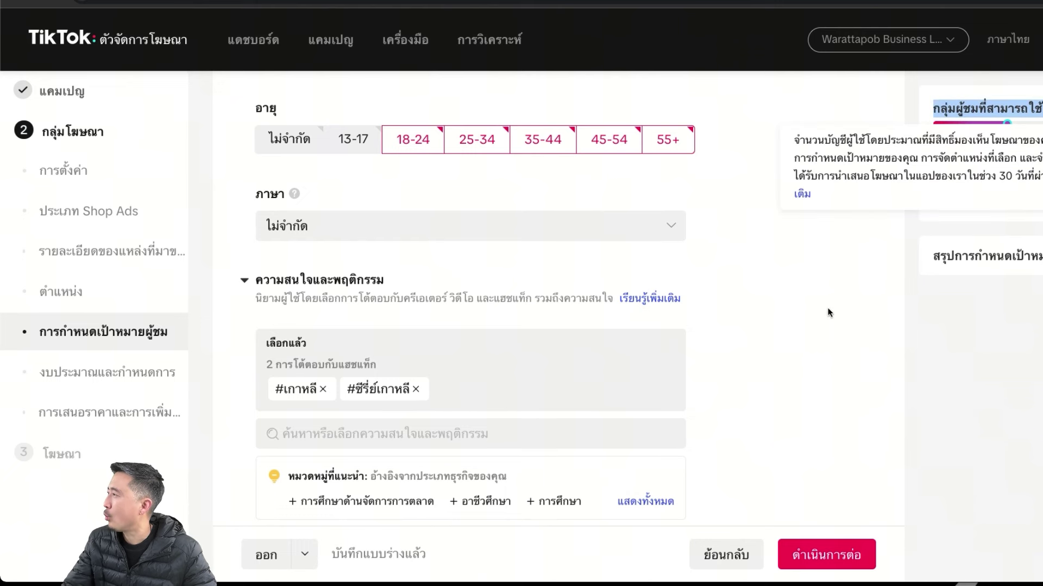
double_click(808, 336)
left_click(930, 115)
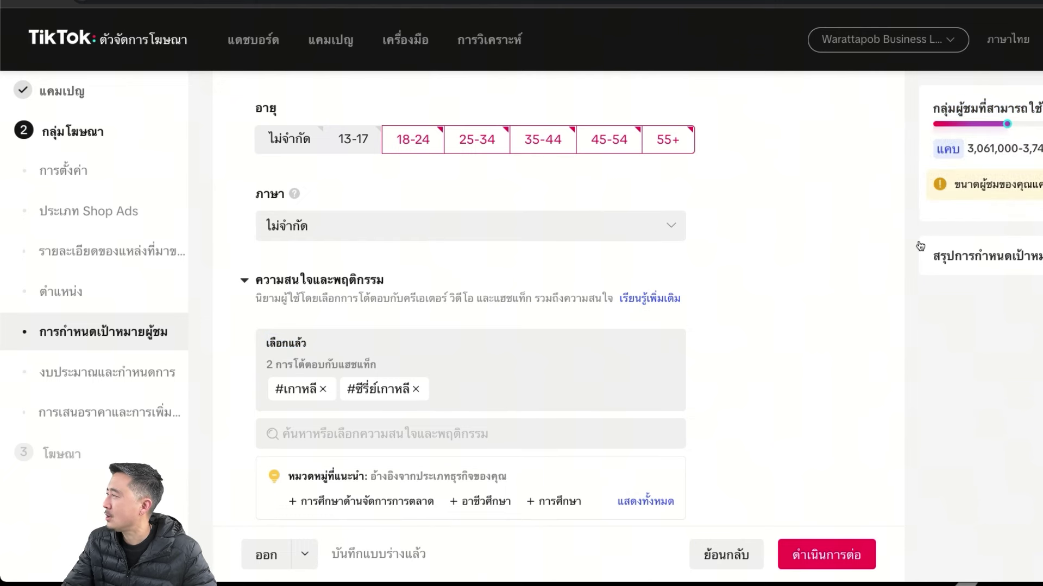
scroll(776, 304, "up", 6)
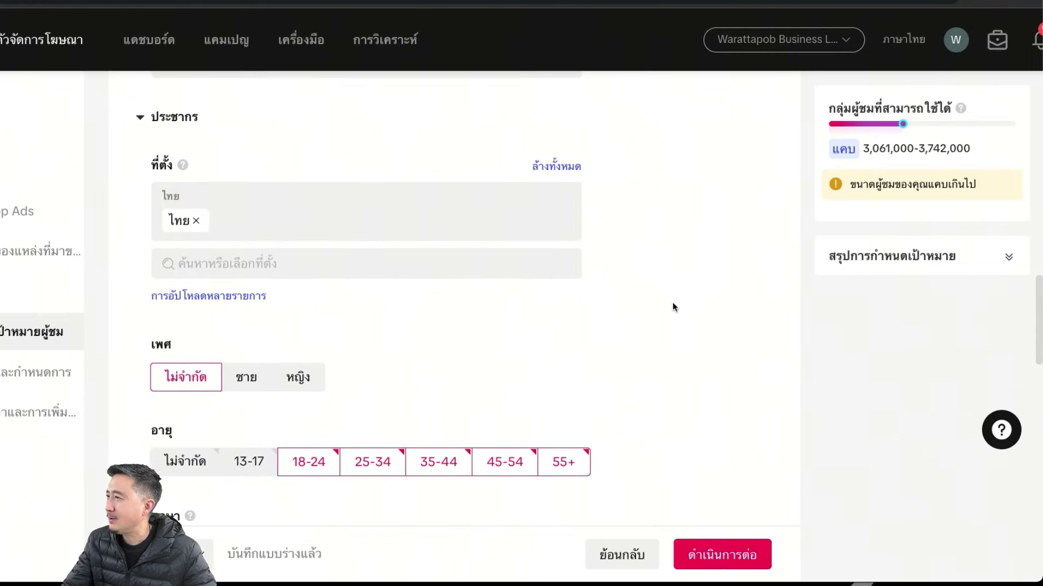
left_click_drag(191, 124, 143, 118)
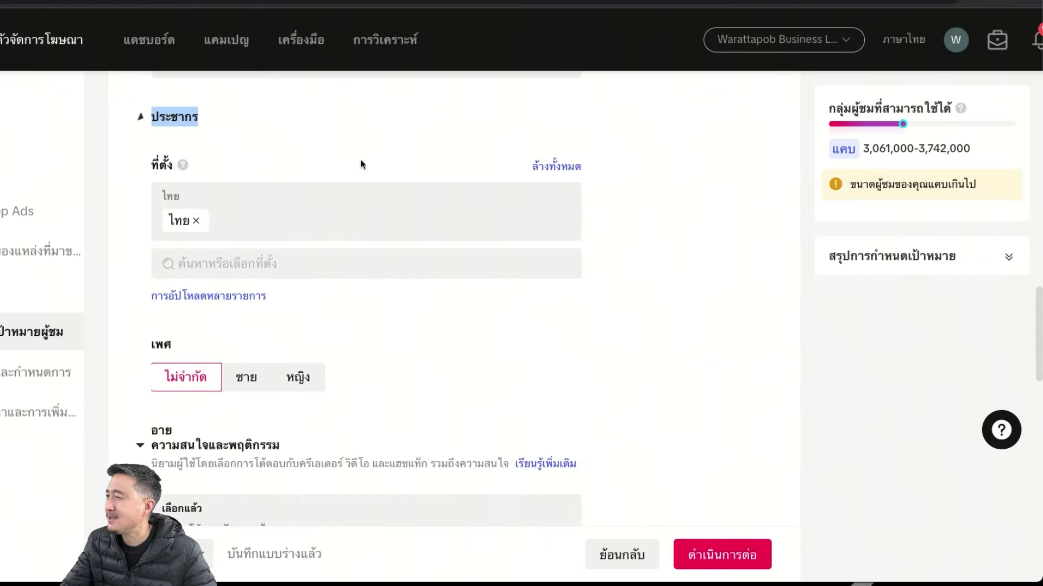
left_click(713, 292)
left_click(141, 118)
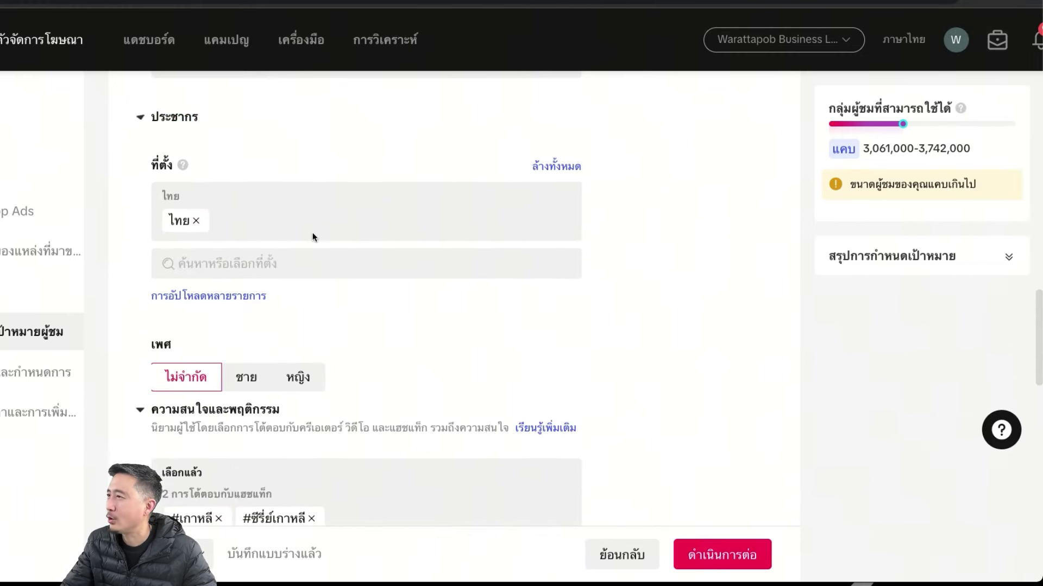
scroll(333, 239, "up", 1)
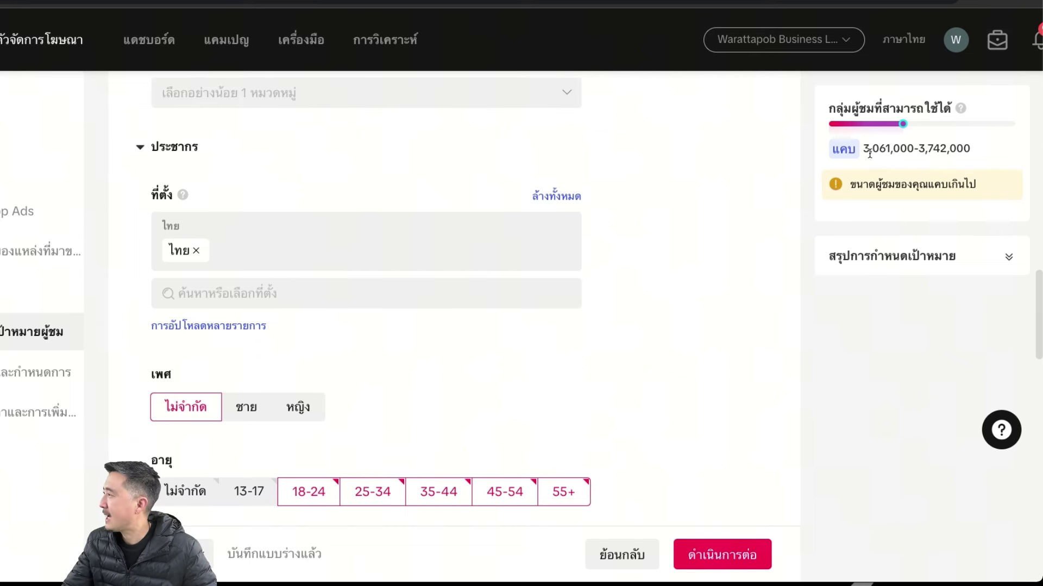
left_click_drag(862, 148, 973, 146)
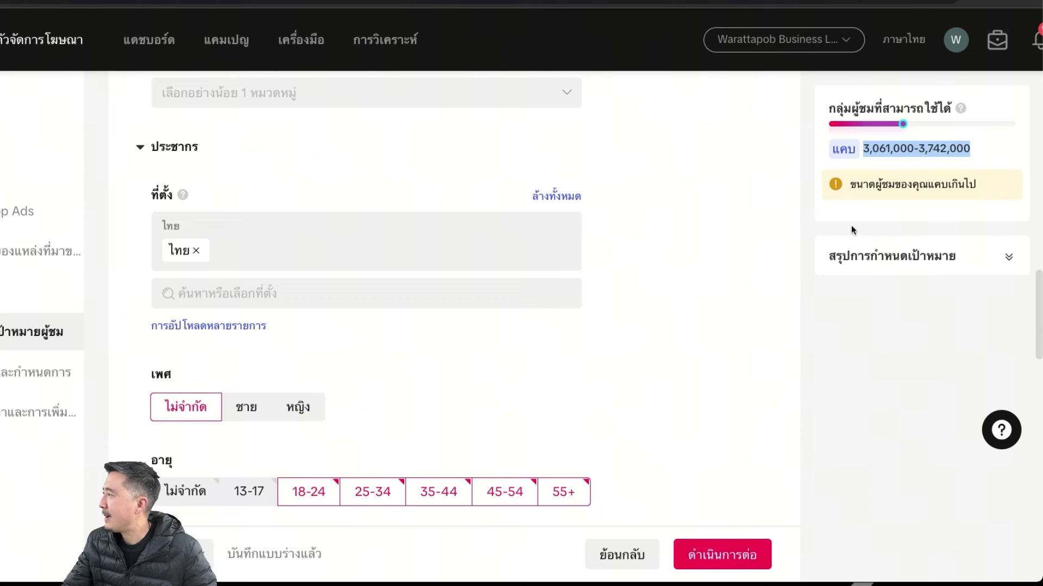
left_click(756, 323)
Add the 13-17 age group to the demographics' age (อายุ) targeting
scroll(455, 423, "down", 1)
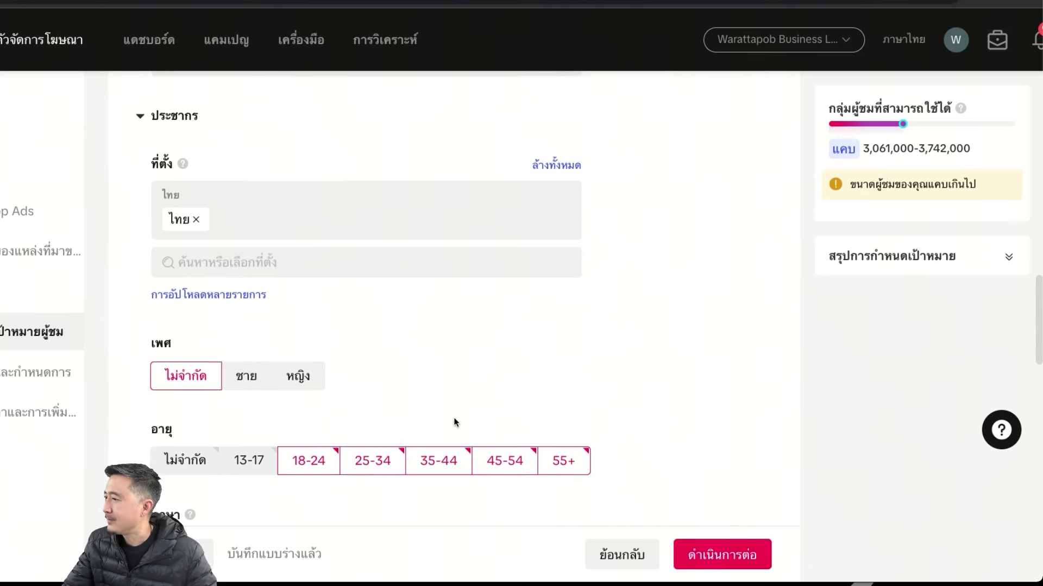
left_click(588, 459)
scroll(597, 457, "down", 3)
scroll(278, 422, "down", 1)
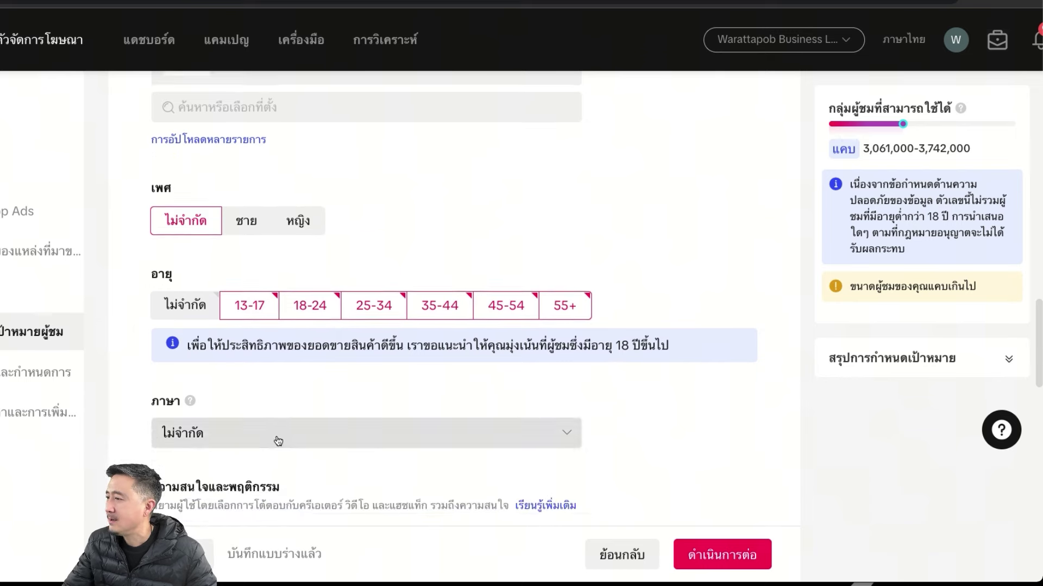
Remove the #ซีรี่ย์เกาหลี hashtag from the interests and behaviors and check the audience size estimate
scroll(277, 424, "down", 5)
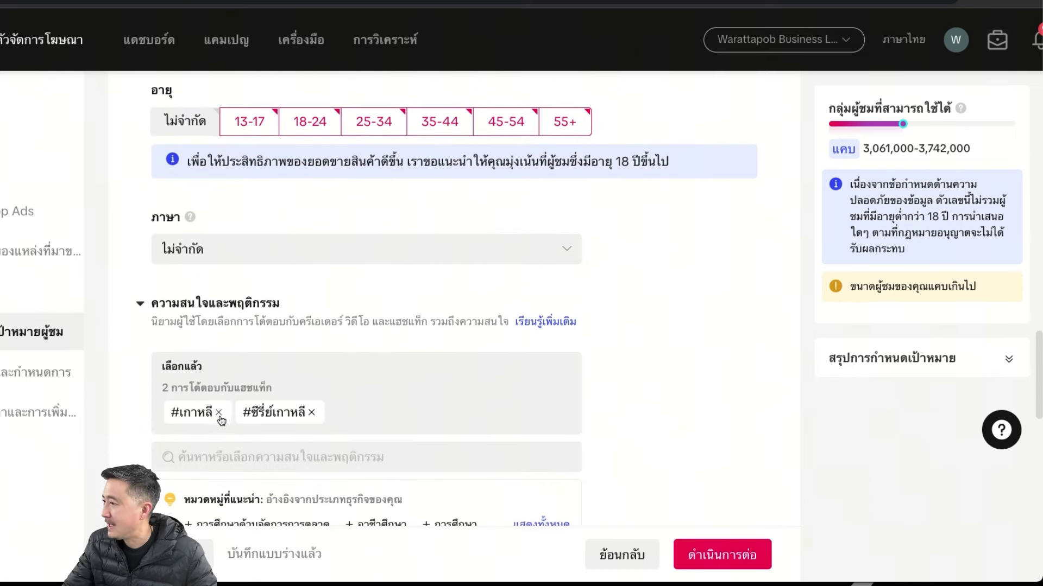
left_click(312, 414)
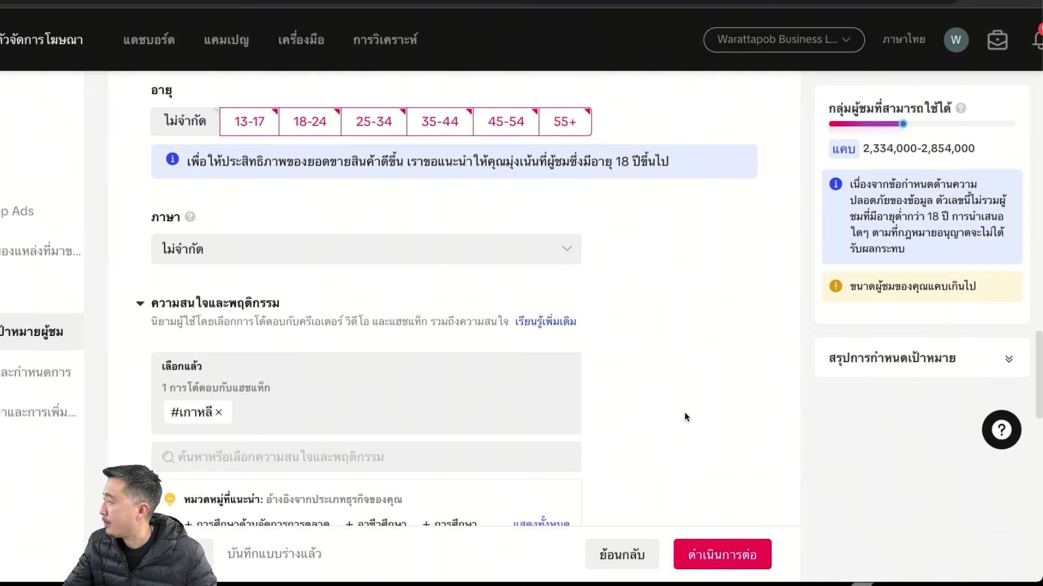
triple_click(883, 143)
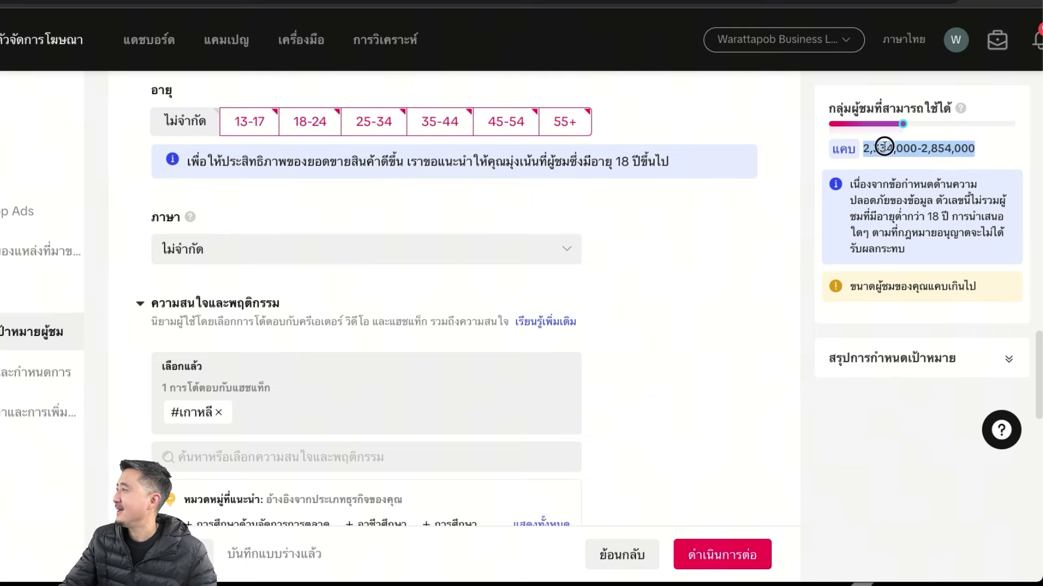
left_click(707, 326)
Review the audience targeting settings and compare them with the estimated audience size and its narrow (แคบ) rating
scroll(660, 380, "down", 2)
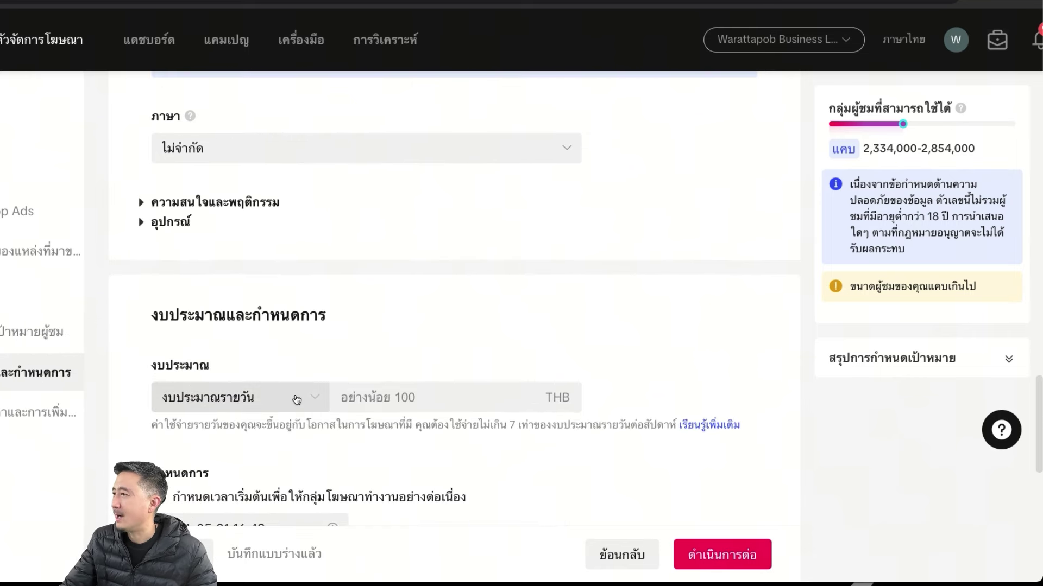
scroll(280, 380, "up", 4)
scroll(326, 391, "up", 1)
scroll(434, 358, "down", 2)
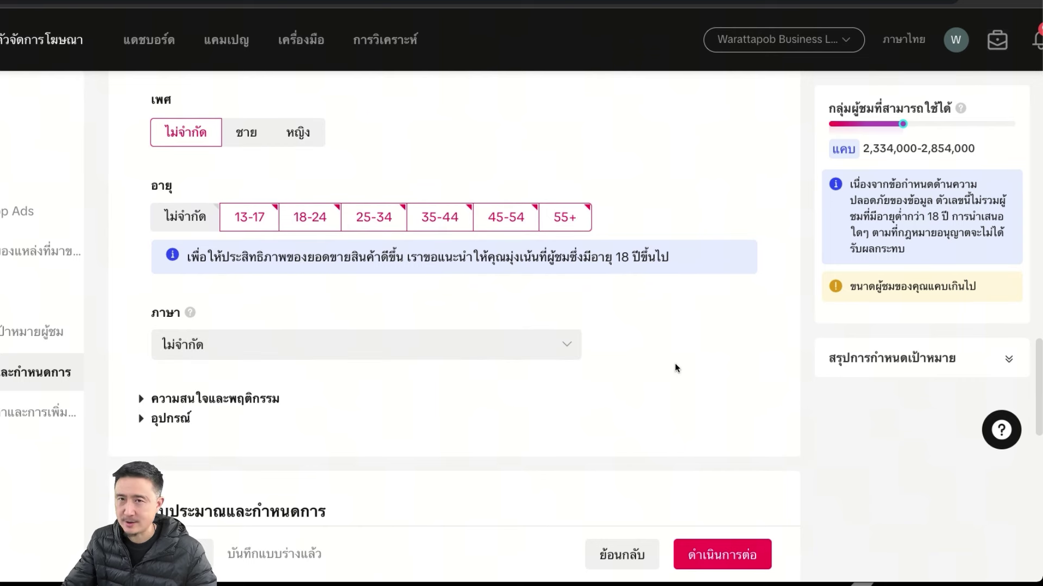
left_click_drag(833, 152, 863, 148)
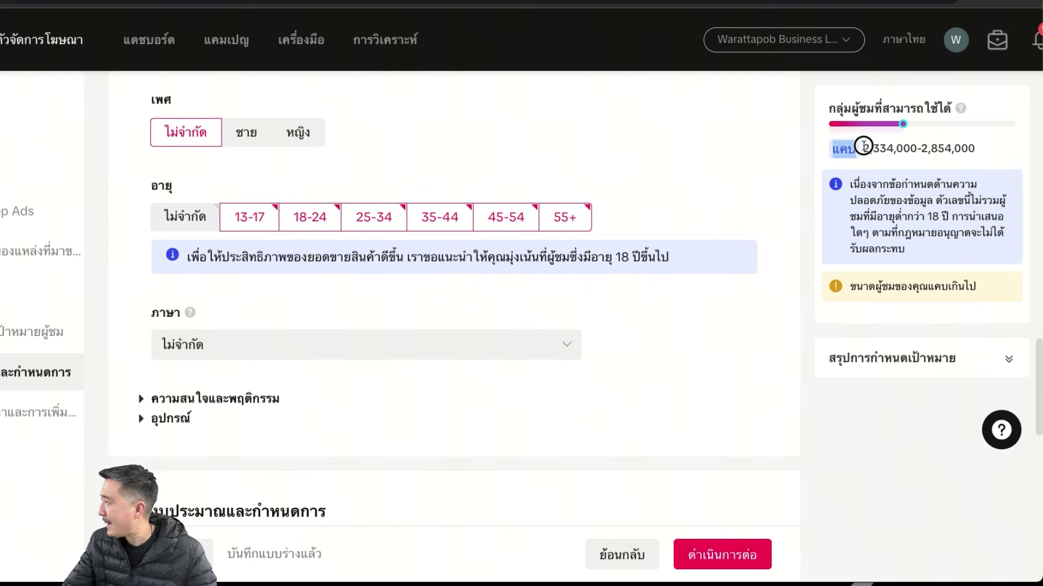
left_click_drag(987, 139, 862, 148)
left_click(700, 386)
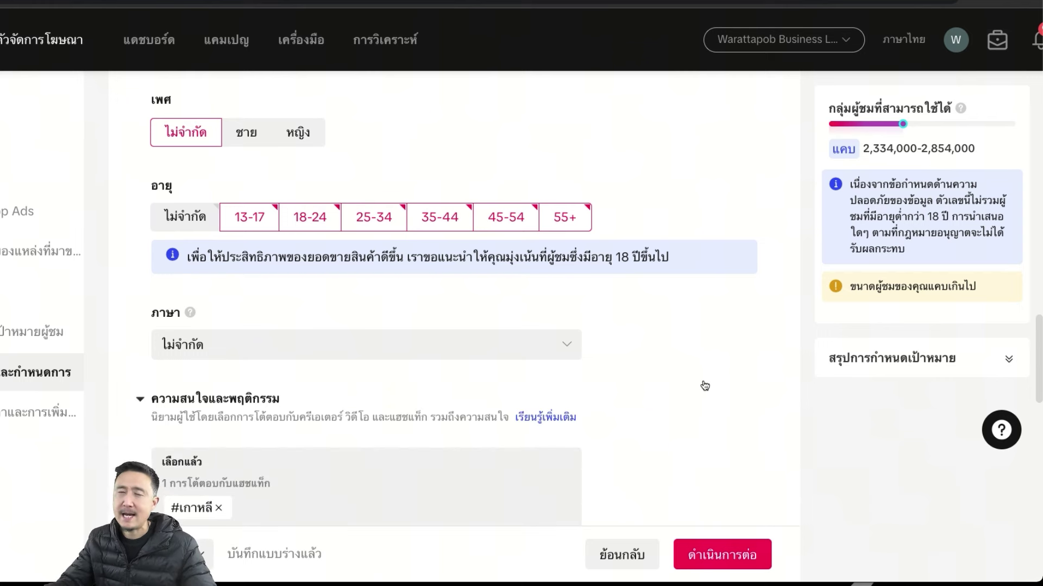
left_click(703, 383)
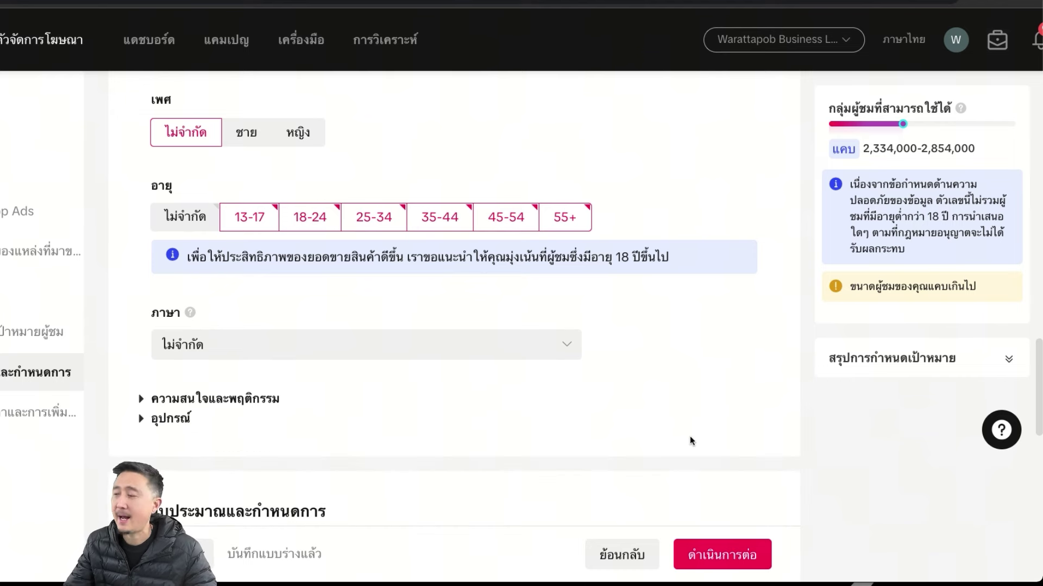
Set the ad group's daily budget (งบประมาณรายวัน) to 100 THB
scroll(690, 435, "down", 5)
left_click(394, 362)
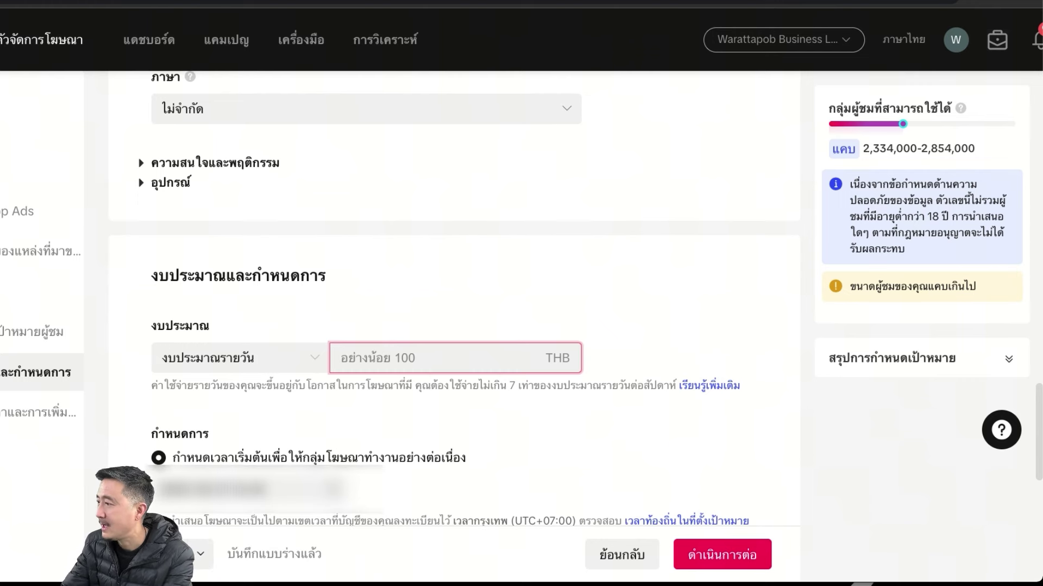
type("100")
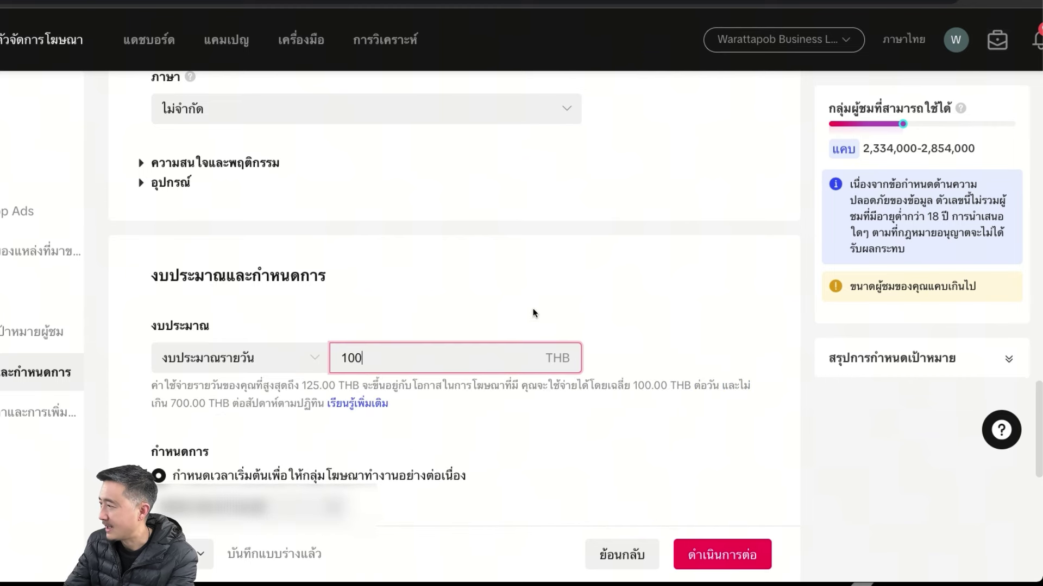
left_click(532, 311)
Set the ad group's schedule (กำหนดการ) to run between a start time and an end time
scroll(483, 387, "down", 1)
scroll(483, 387, "down", 3)
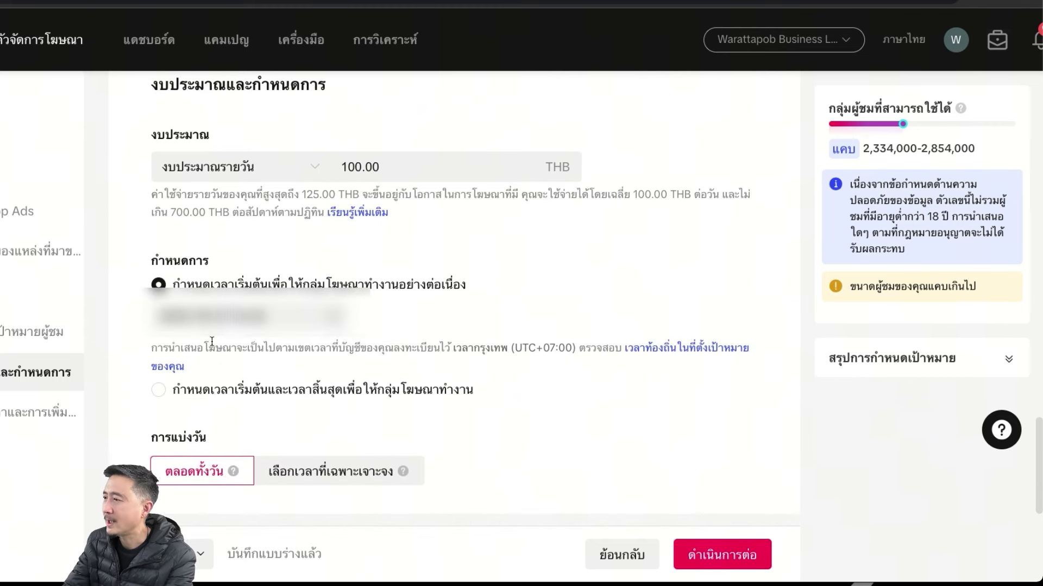
scroll(538, 468, "down", 1)
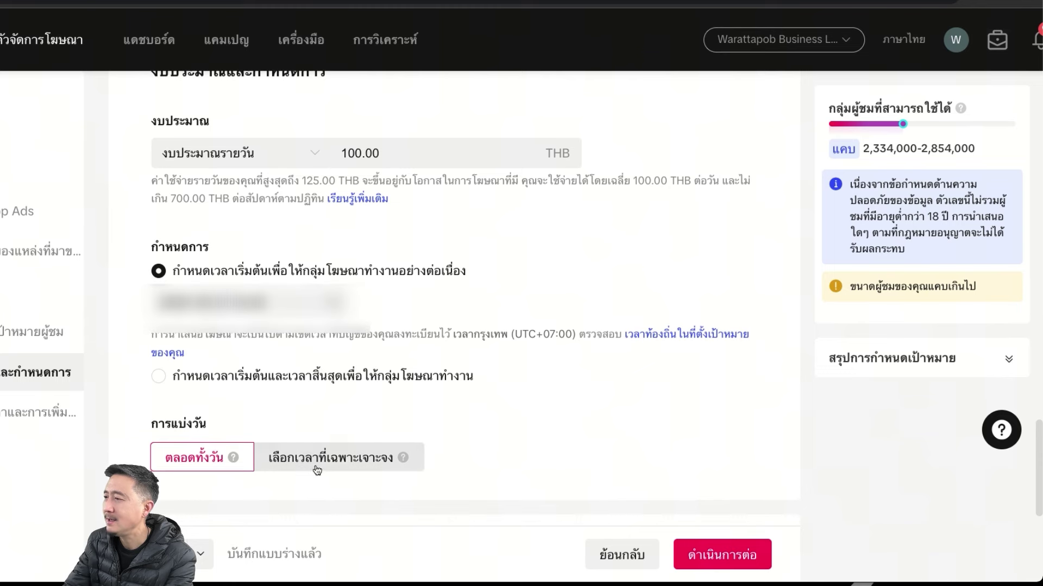
left_click(159, 378)
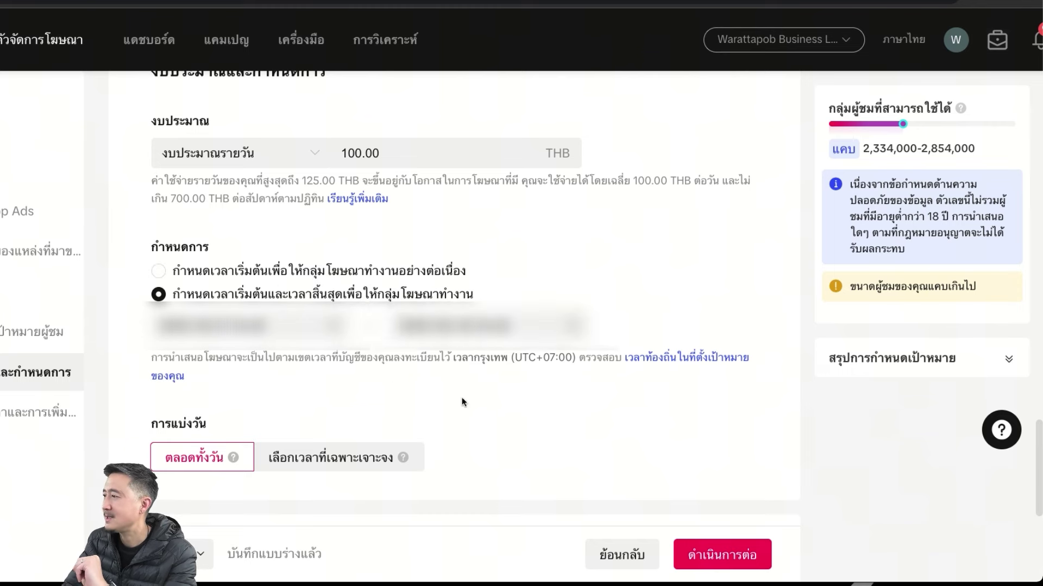
Try dayparting (การแบ่งวัน) with specific times, marking sample hours on every day except Friday, such as Monday 00:00-06:30 and Tuesday 07:30-11:30
scroll(512, 465, "down", 6)
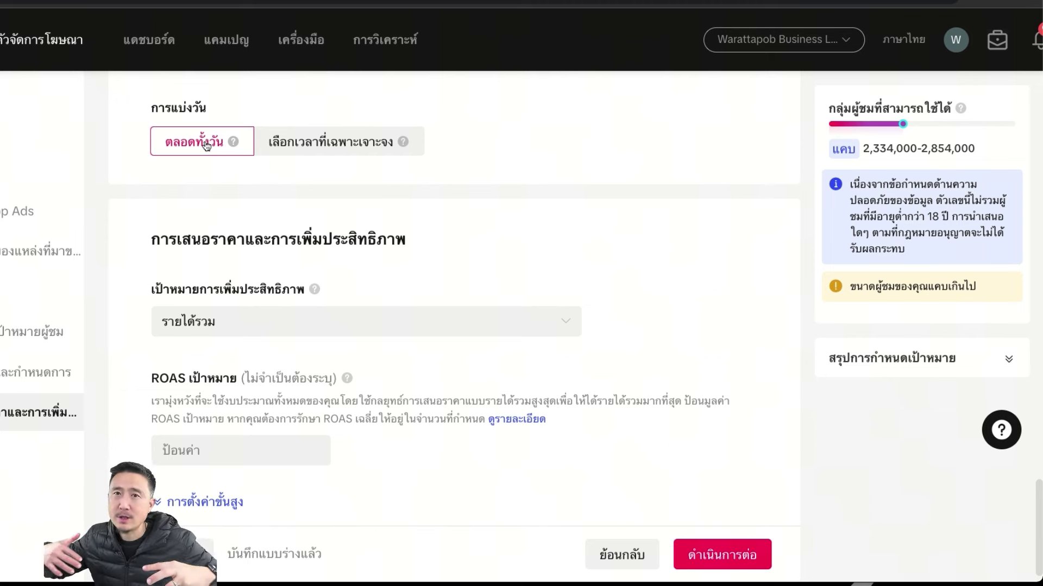
left_click(277, 152)
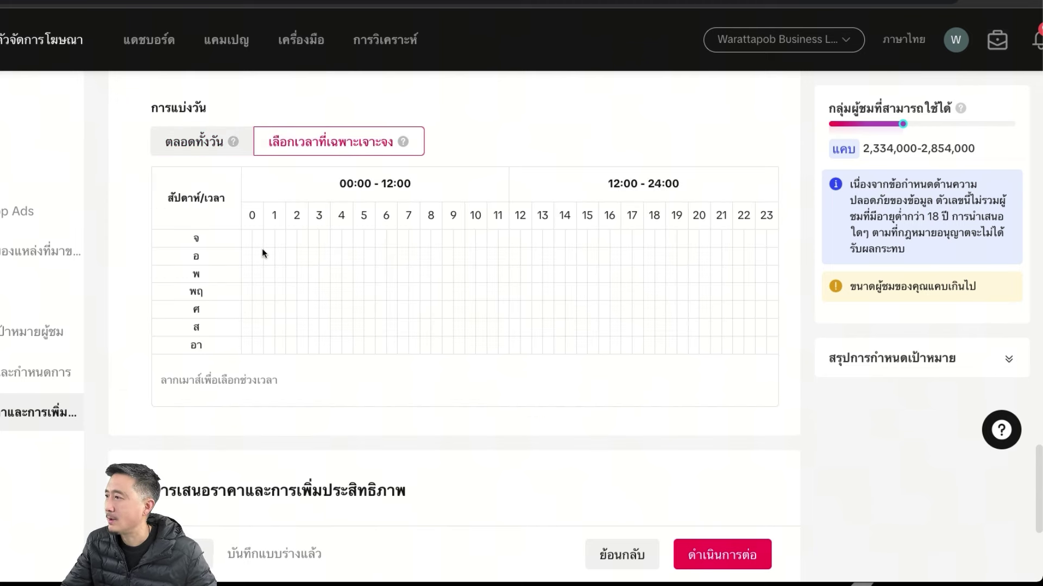
left_click_drag(247, 239, 382, 239)
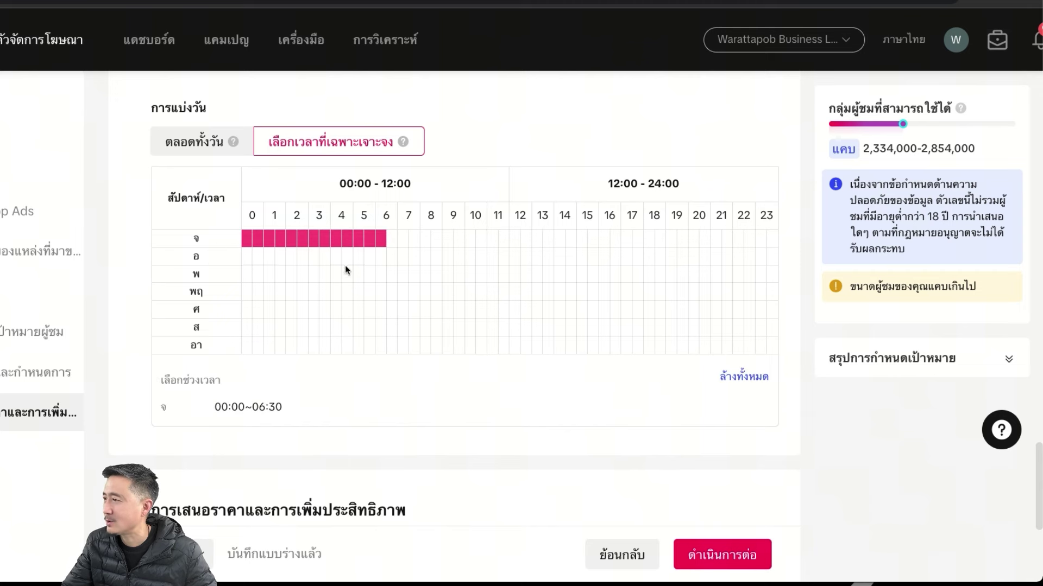
left_click_drag(278, 292, 461, 292)
left_click_drag(445, 328, 652, 345)
left_click_drag(567, 274, 618, 274)
left_click_drag(420, 253, 495, 256)
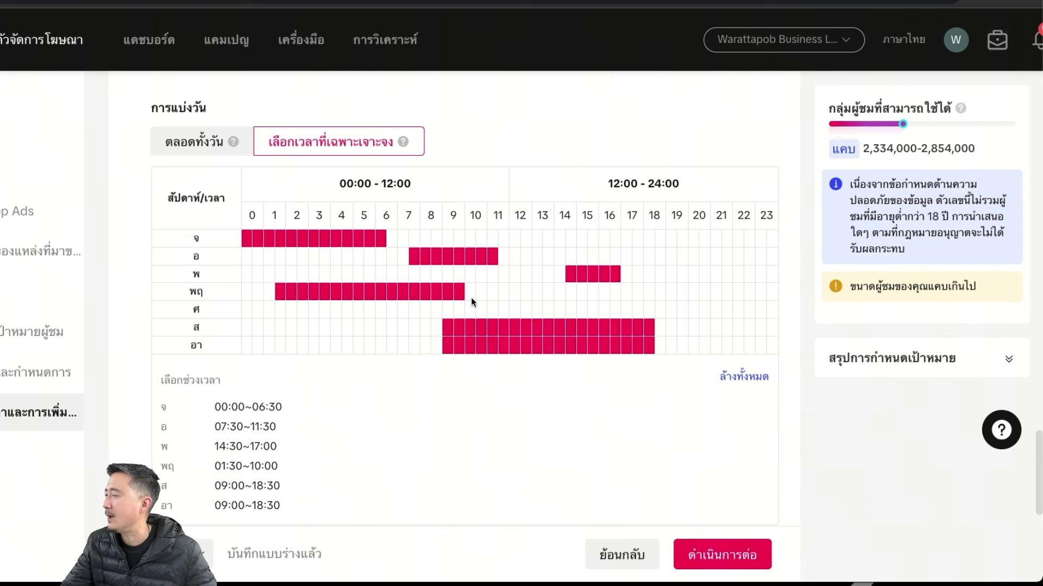
Rework the marked hour blocks in the weekly grid and return dayparting to all day (ตลอดทั้งวัน)
left_click_drag(249, 239, 494, 240)
left_click_drag(420, 257, 507, 253)
left_click_drag(637, 274, 459, 293)
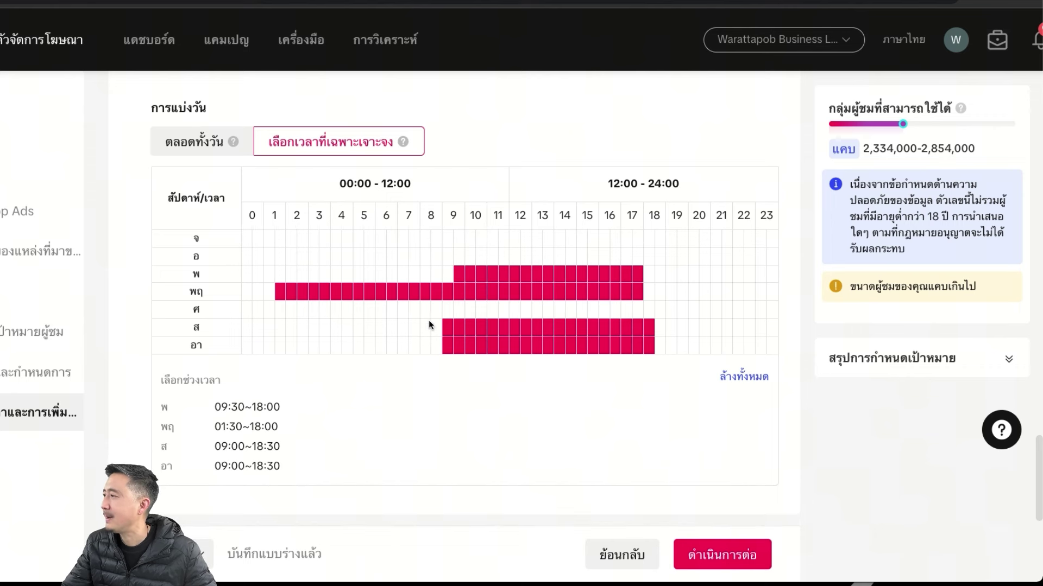
mouse_move(288, 292)
left_mouse_down()
mouse_move(724, 298)
mouse_move(381, 348)
mouse_move(367, 333)
mouse_move(605, 314)
left_mouse_up()
left_click(324, 345)
left_click(178, 133)
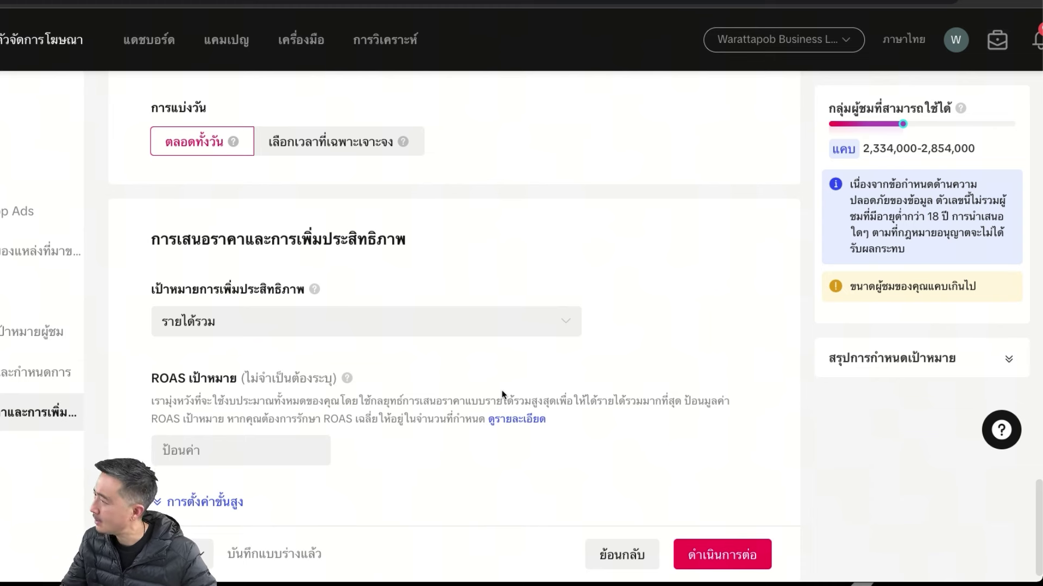
Review the optimization goal (เป้าหมายการเพิ่มประสิทธิภาพ) options and choose gross revenue (รายได้รวม)
scroll(654, 363, "down", 1)
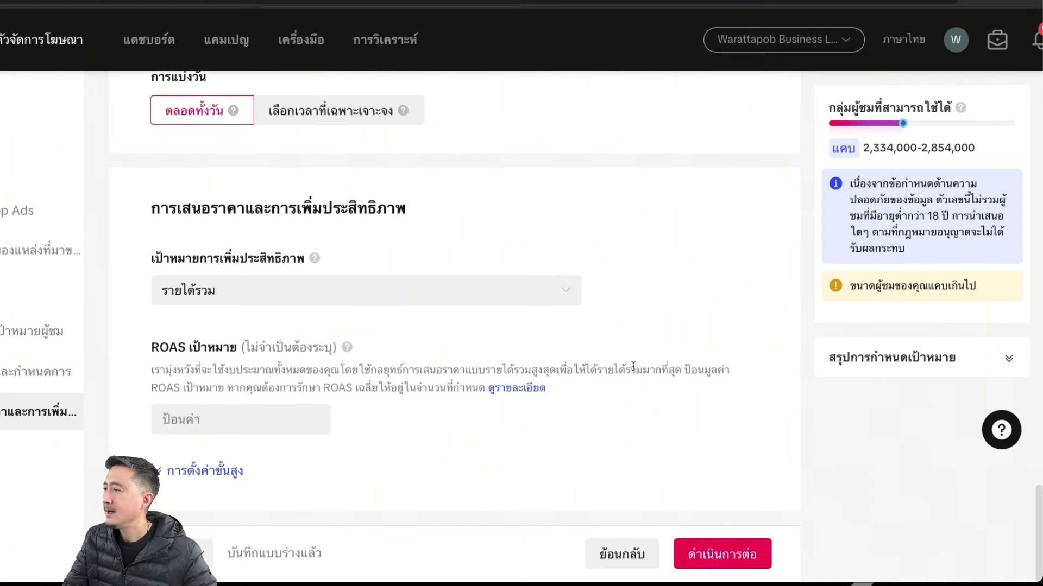
left_click(412, 293)
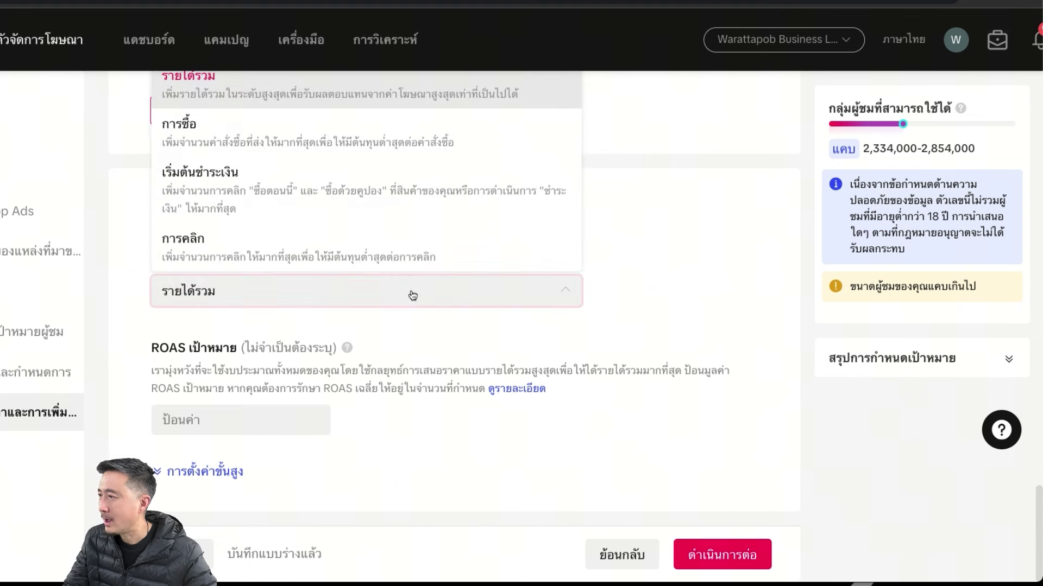
scroll(404, 299, "up", 1)
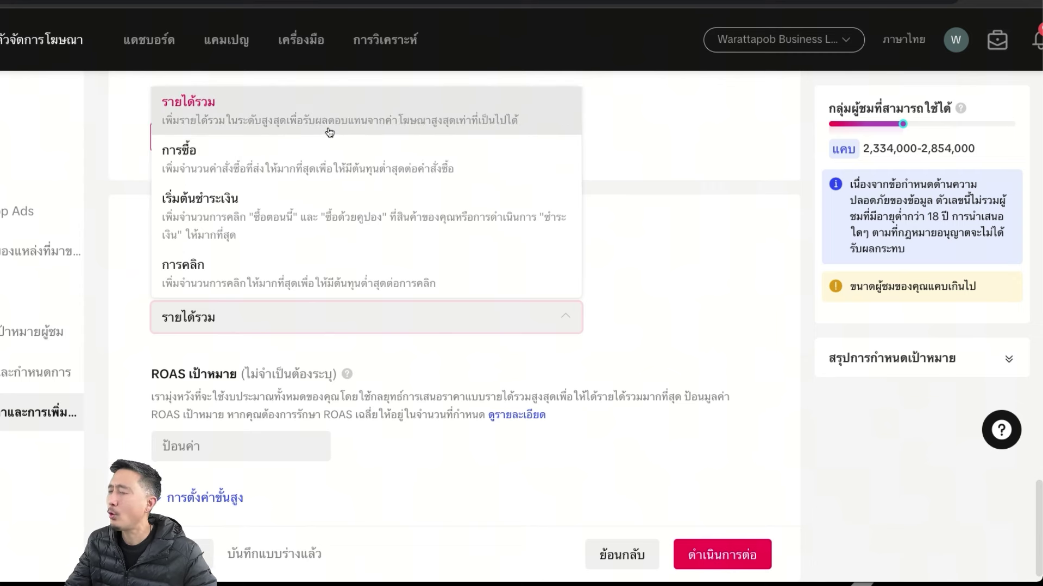
scroll(304, 165, "down", 1)
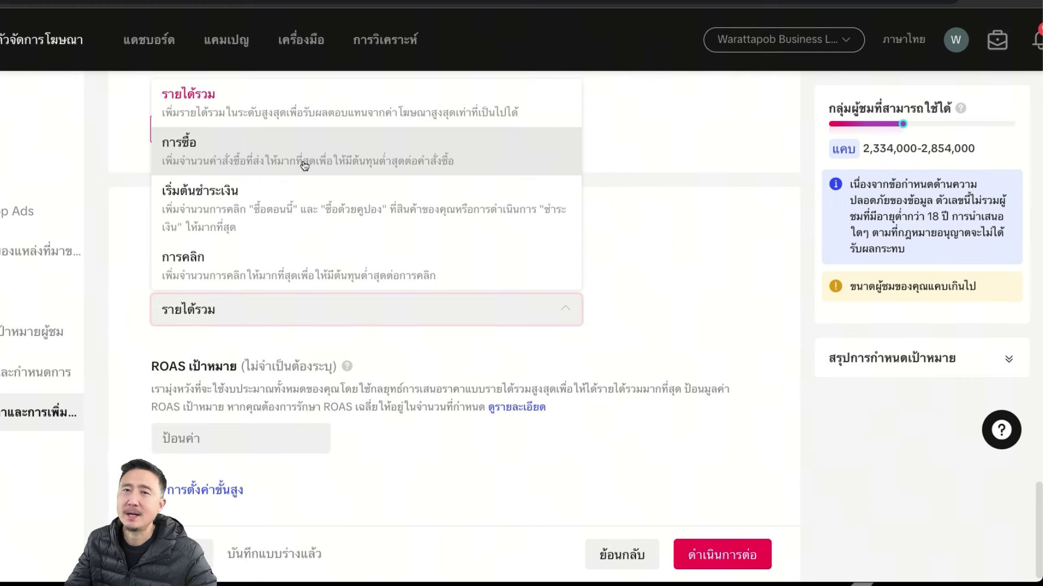
scroll(305, 165, "up", 1)
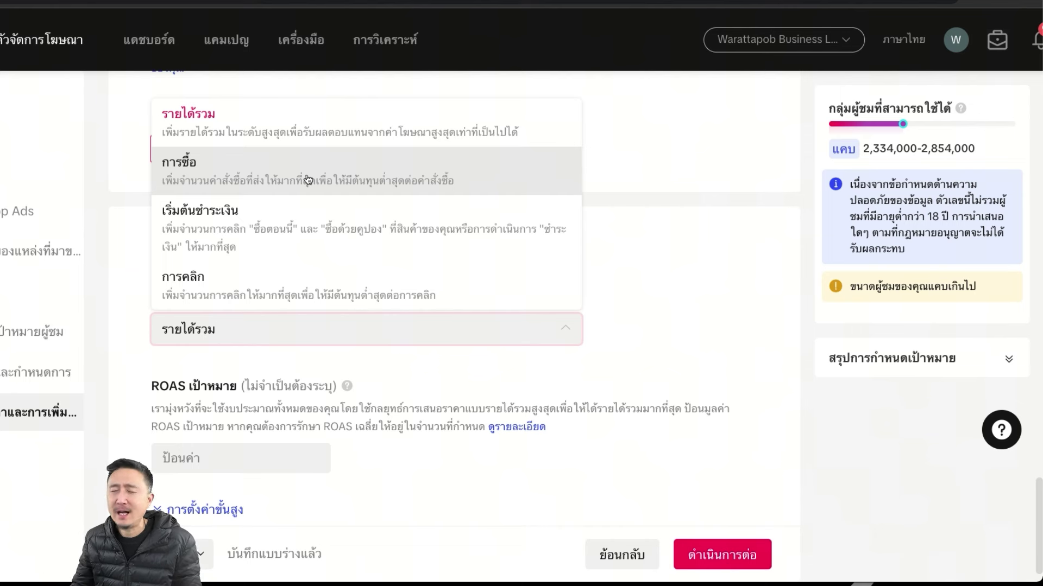
left_click(252, 133)
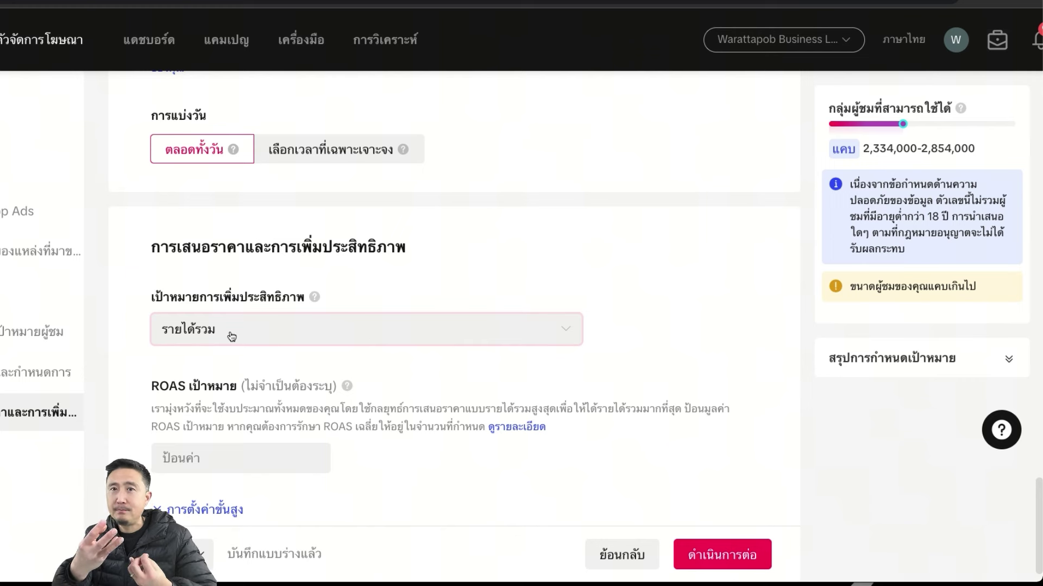
Compare the gross revenue (รายได้รวม) and purchase (การซื้อ) optimization goals without changing the selection
left_click(329, 331)
left_click(638, 304)
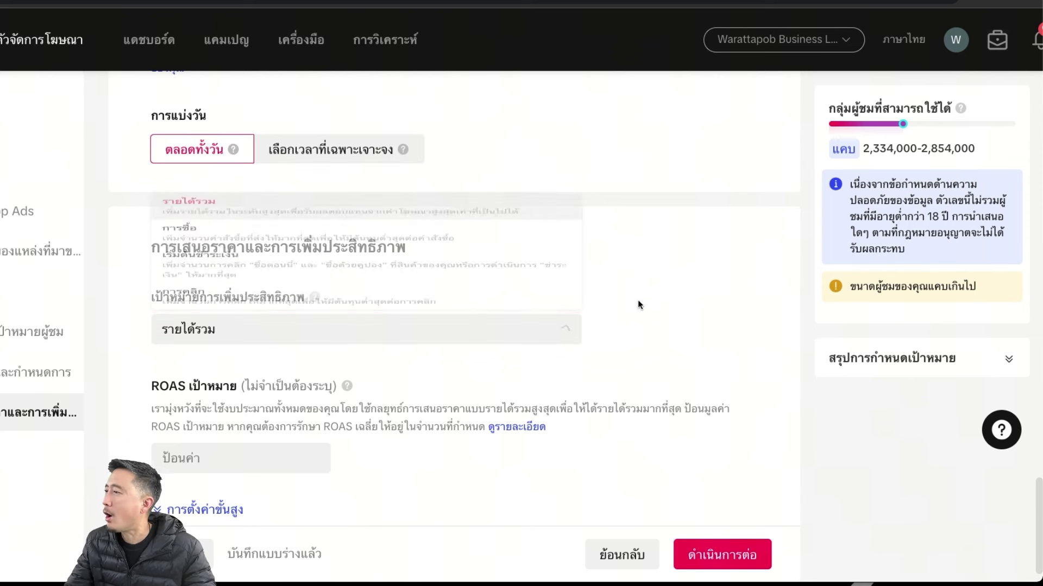
left_click(512, 340)
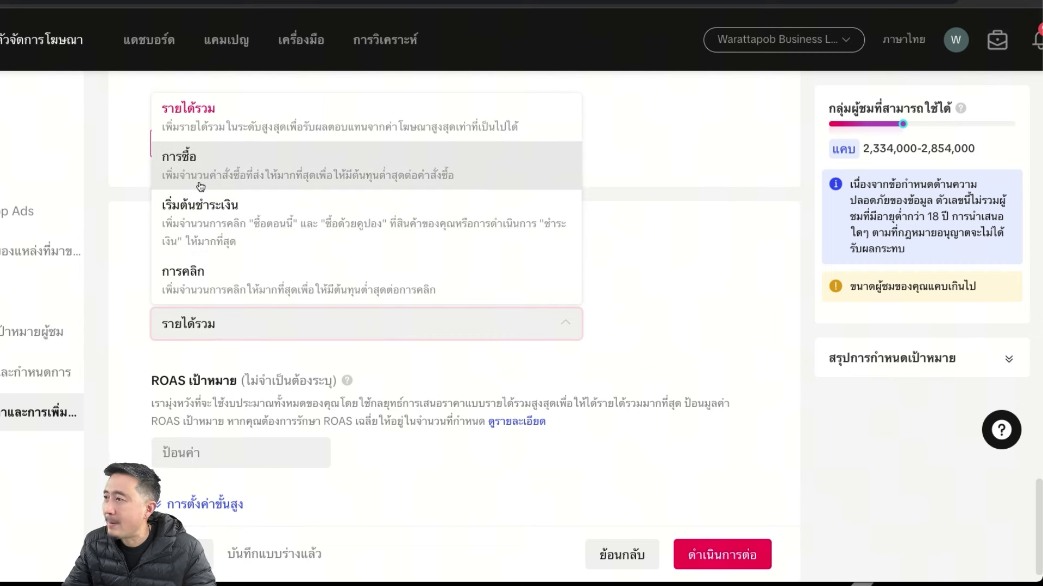
left_click(654, 295)
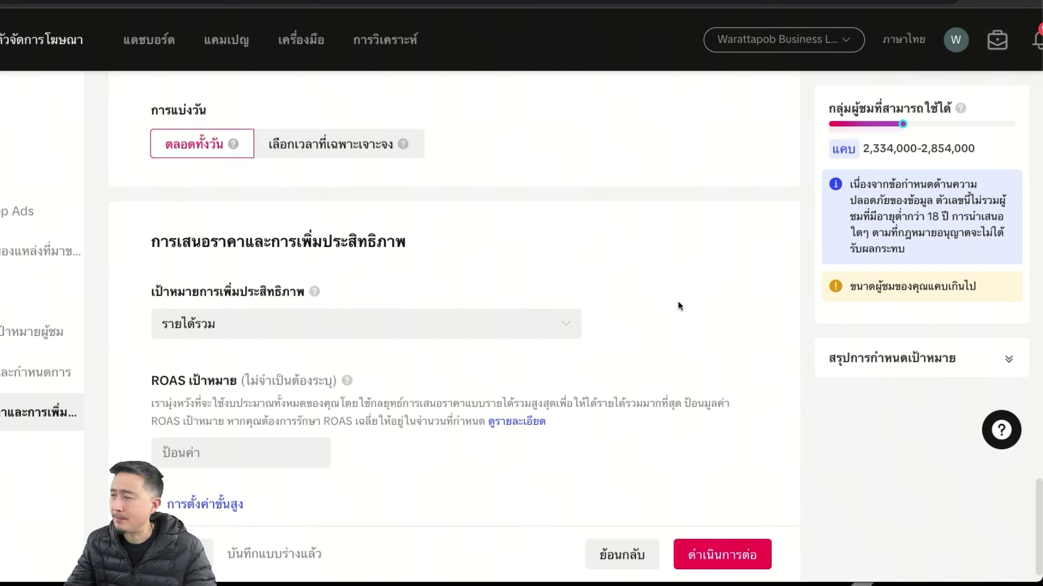
left_click(552, 322)
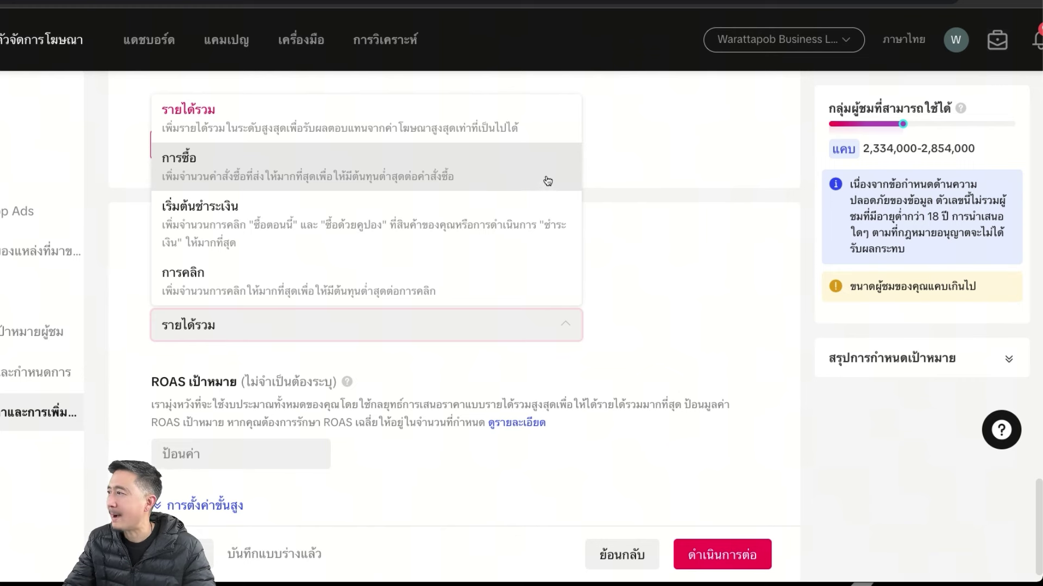
left_click(540, 333)
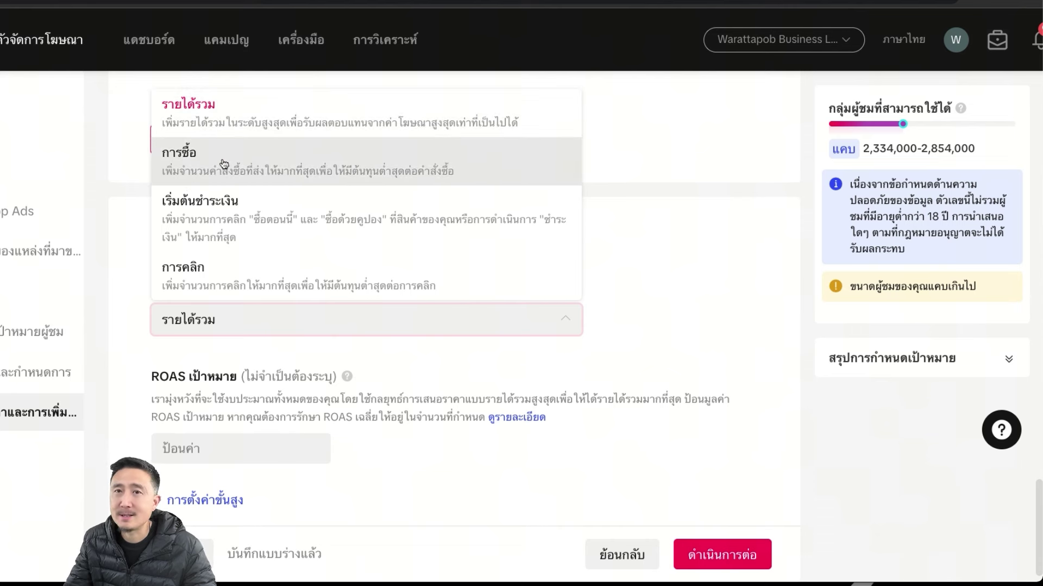
left_click(654, 282)
Look over the target ROAS (ROAS เป้าหมาย) setting and enter a target of 2
scroll(478, 422, "down", 1)
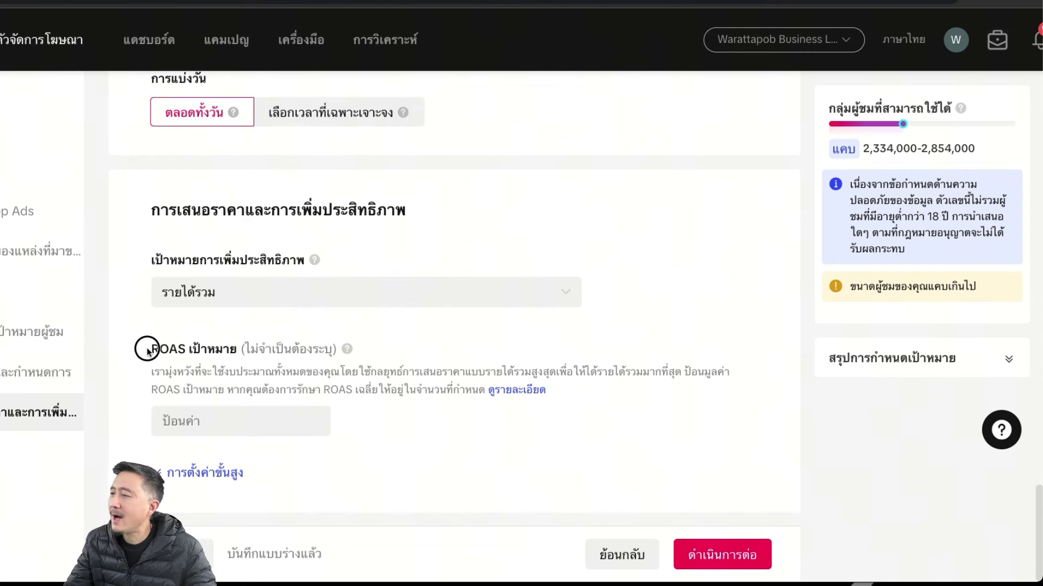
left_click_drag(185, 349, 152, 353)
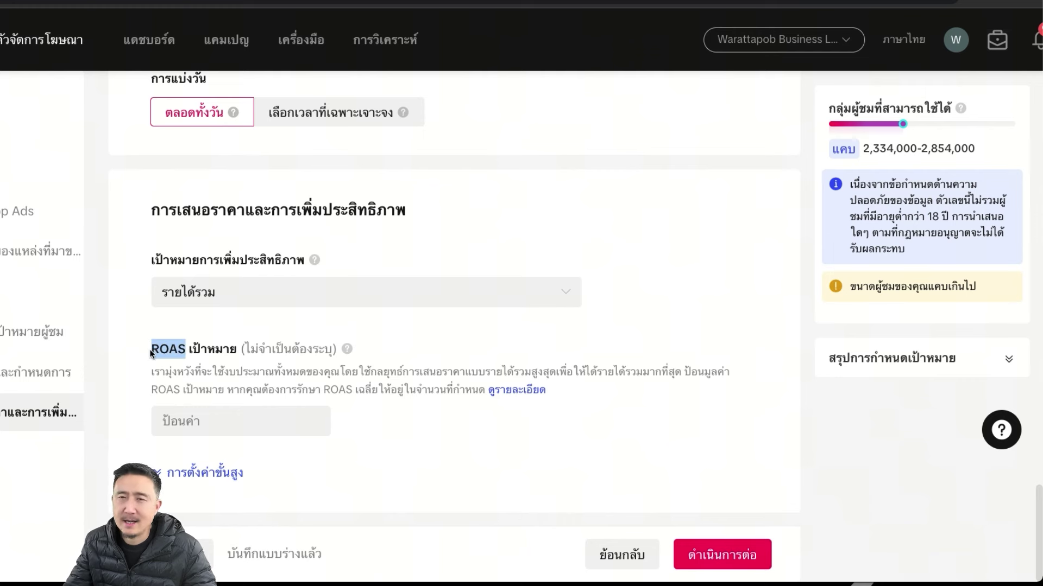
scroll(152, 353, "up", 1)
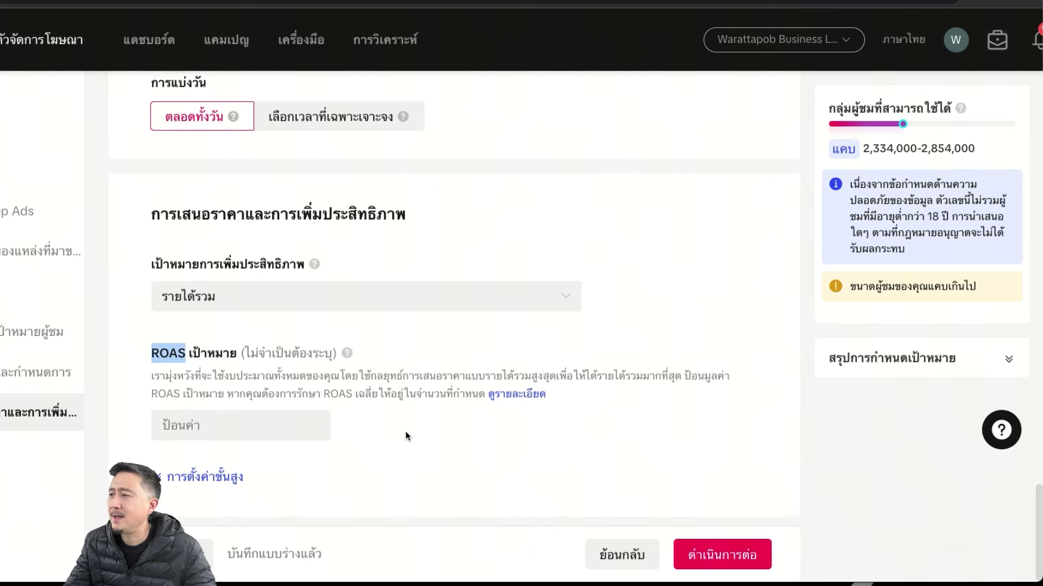
left_click(515, 459)
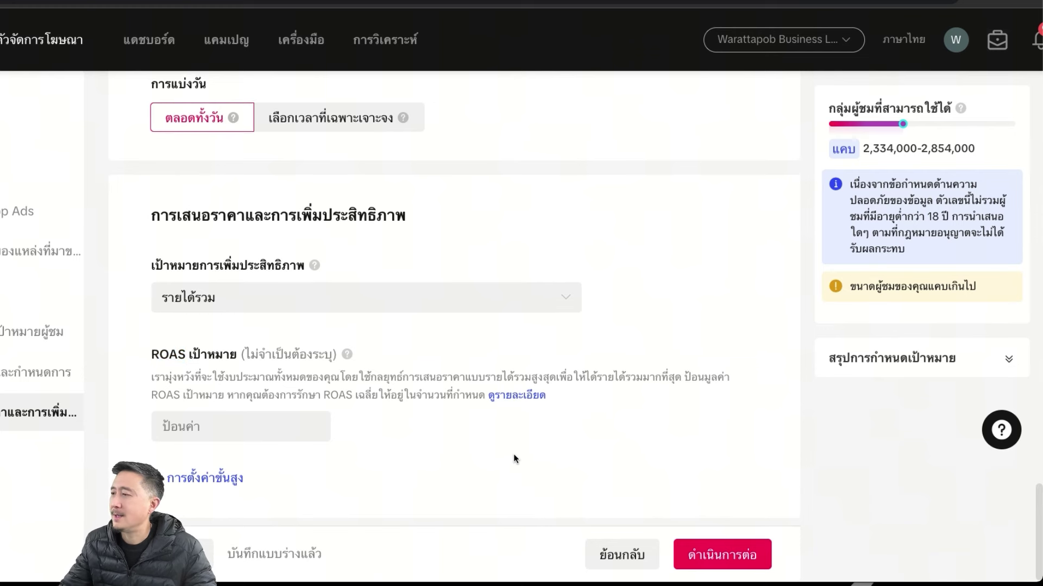
scroll(514, 459, "down", 1)
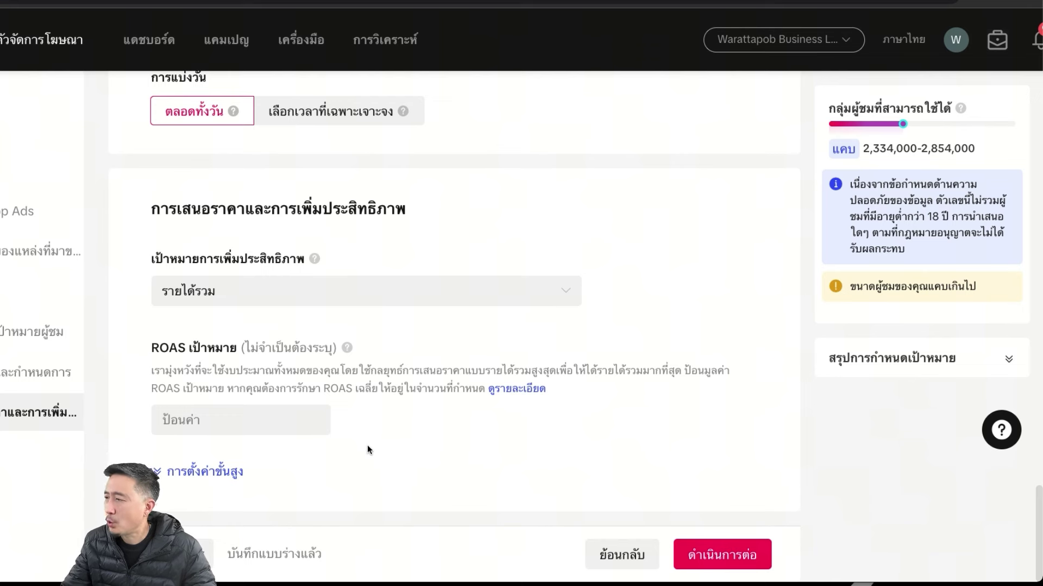
left_click(240, 427)
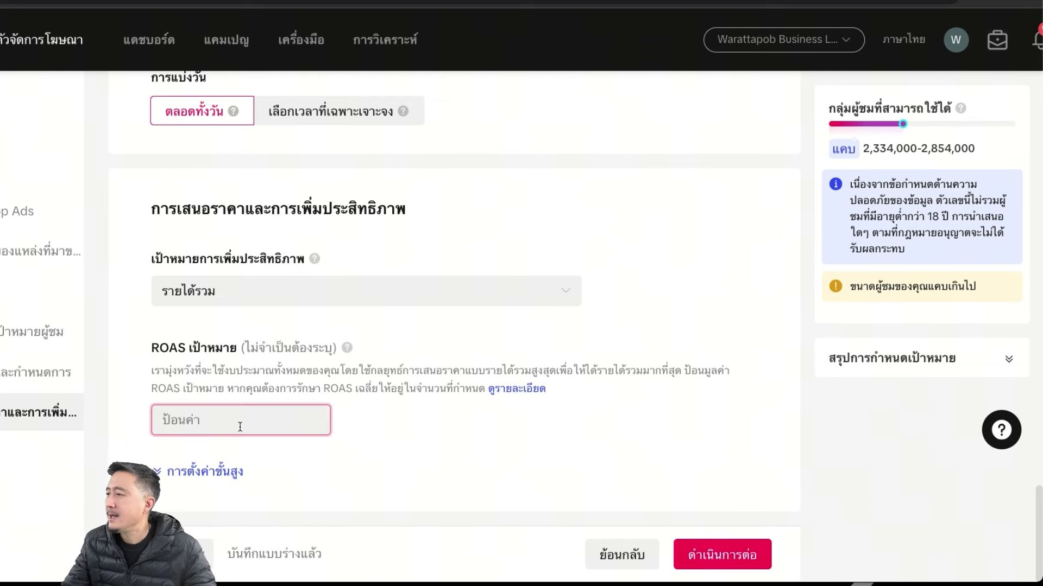
type("2")
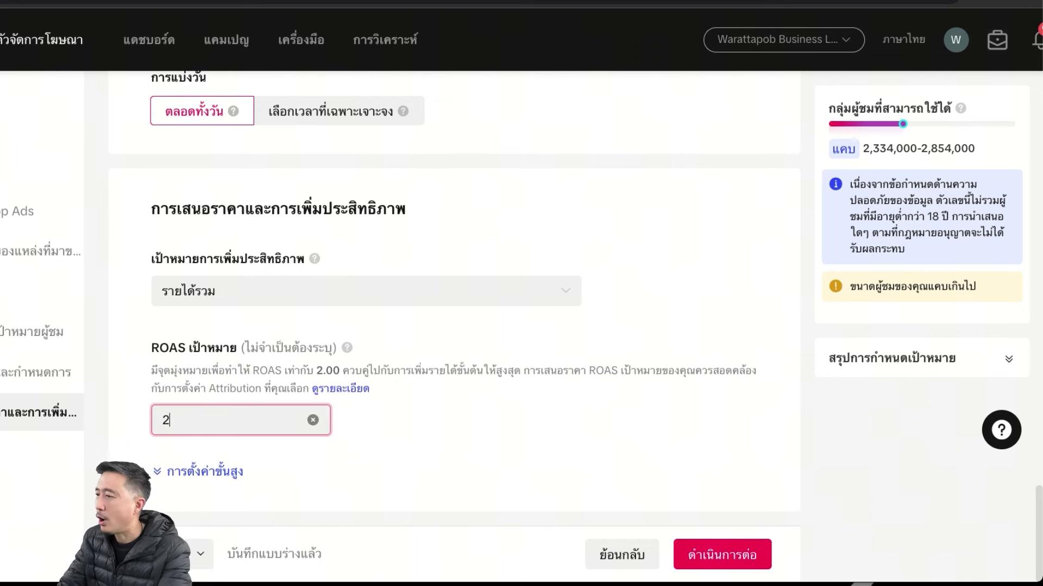
left_click(416, 434)
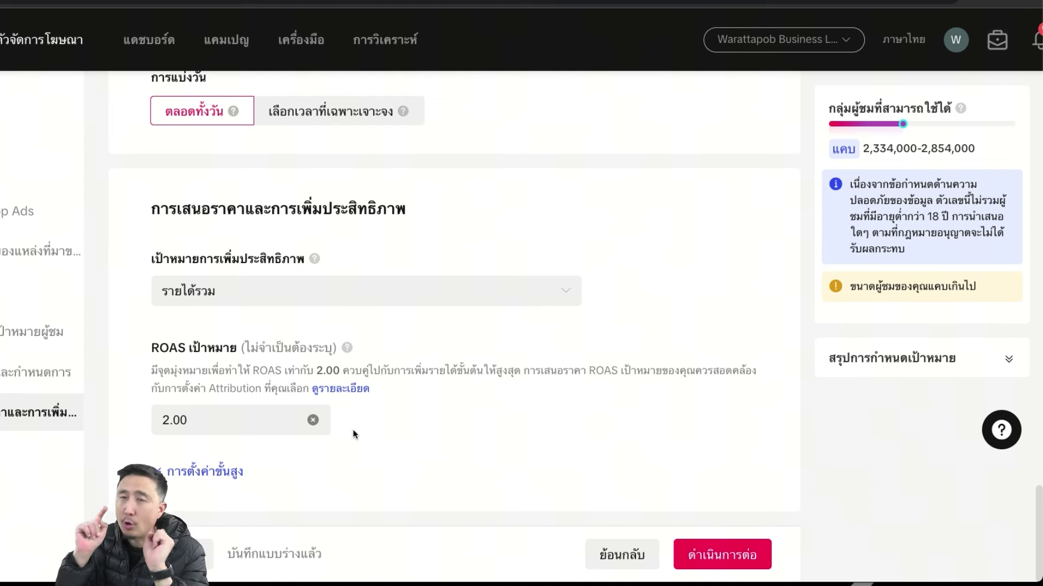
Try a target ROAS of 3, and set the value back to 2
left_click(221, 421)
double_click(221, 421)
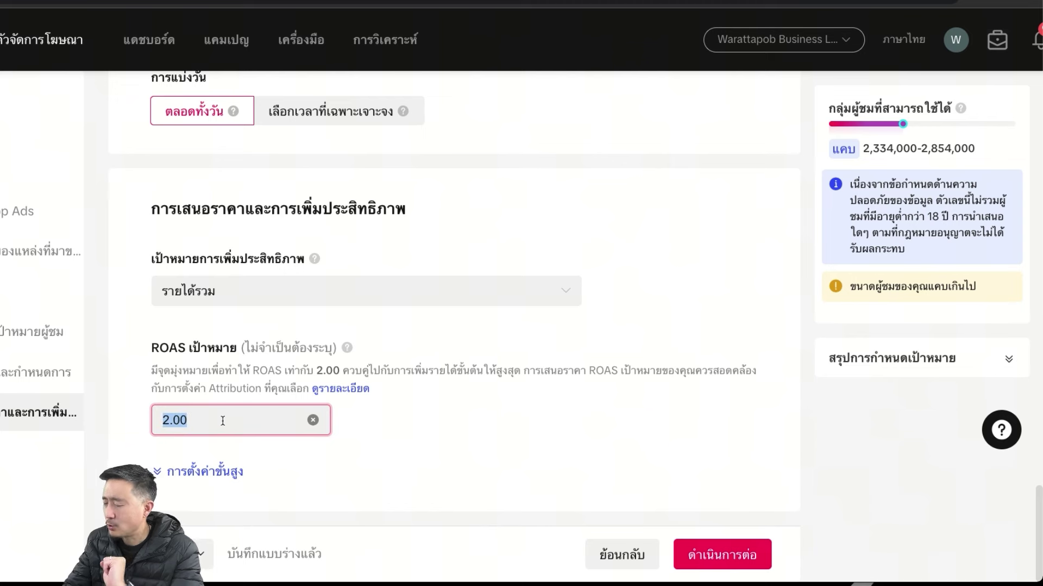
type("3")
left_click(414, 445)
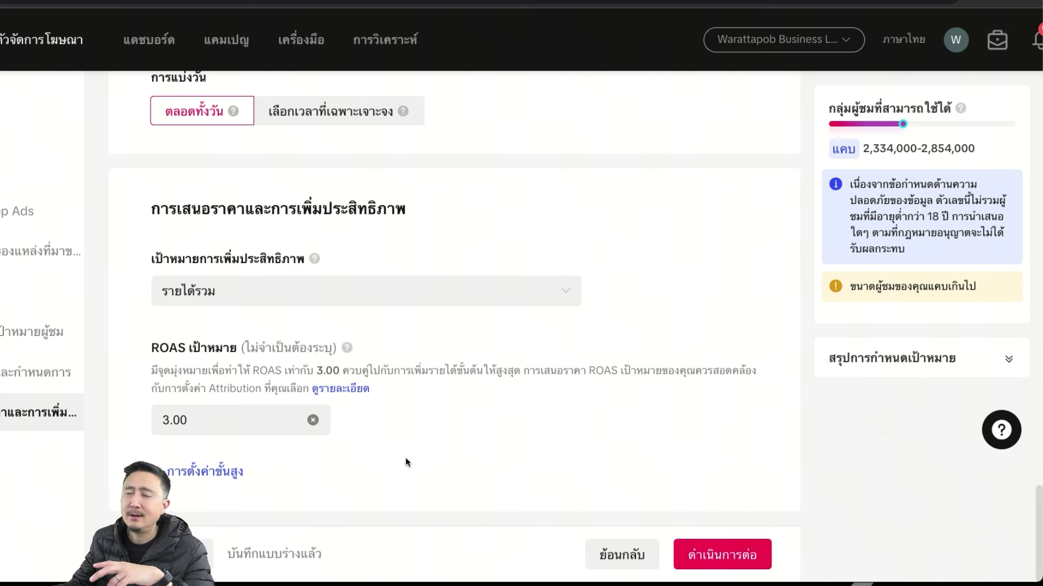
double_click(199, 428)
type("2")
left_click(450, 445)
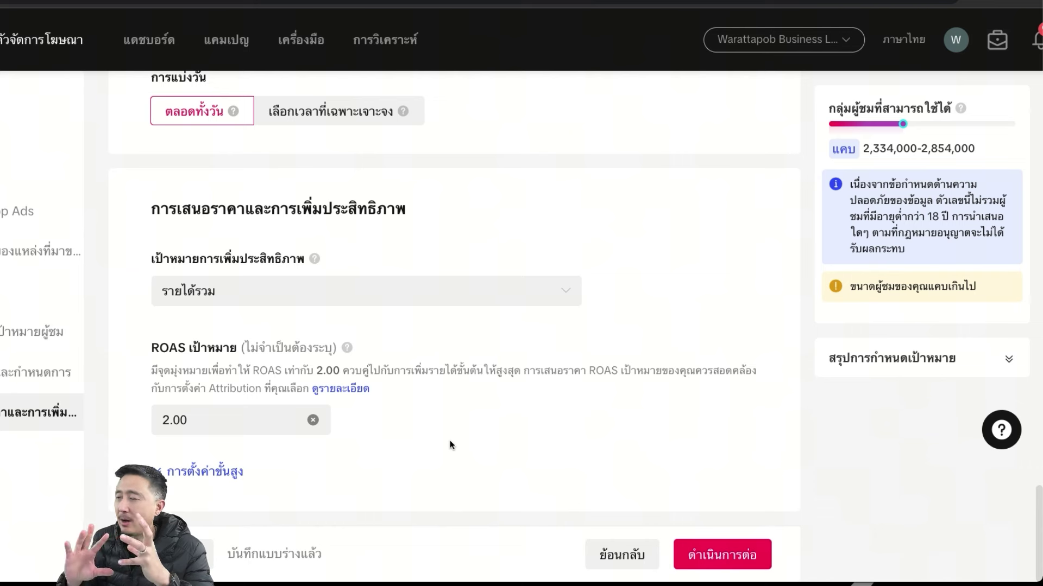
Raise the target ROAS to 2.5 and further to 3
double_click(205, 420)
type("2.5")
left_click(398, 442)
double_click(206, 420)
type("3")
left_click(438, 451)
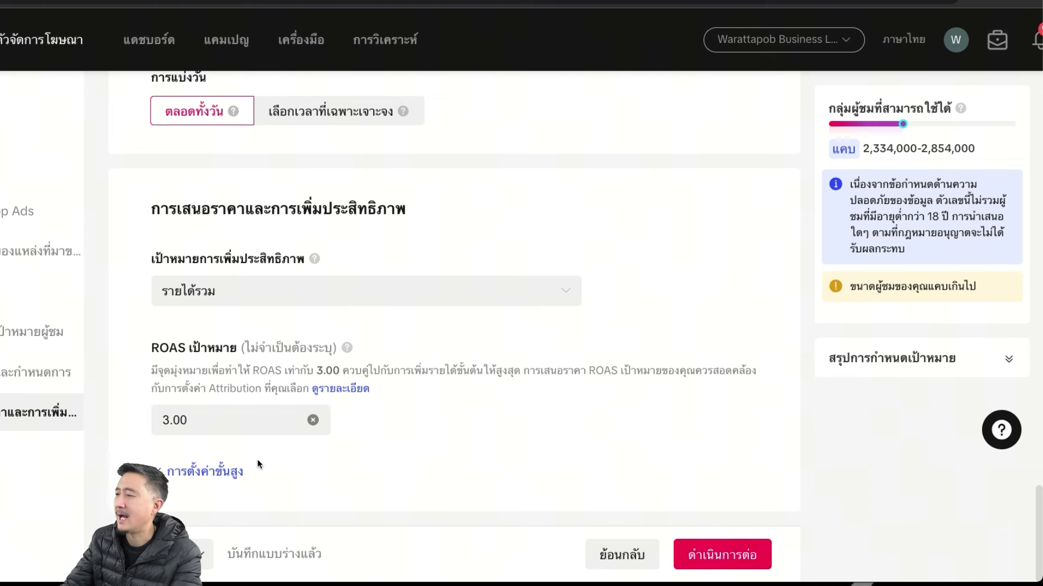
Highlight the note that target ROAS is optional (ไม่จำเป็นต้องระบุ) and clear its value
left_click_drag(246, 348, 333, 349)
left_click(384, 425)
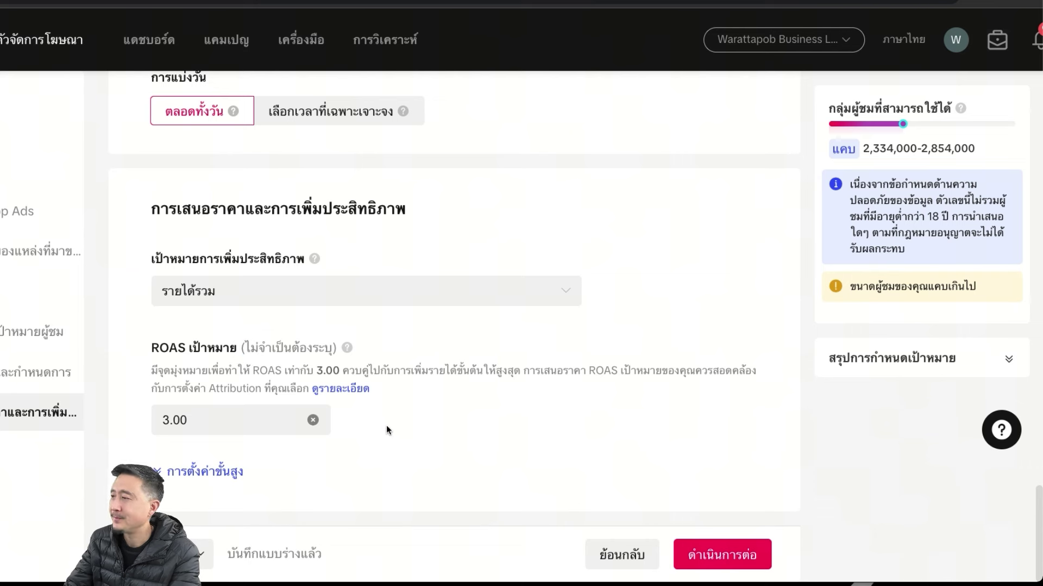
left_click(193, 422)
double_click(193, 422)
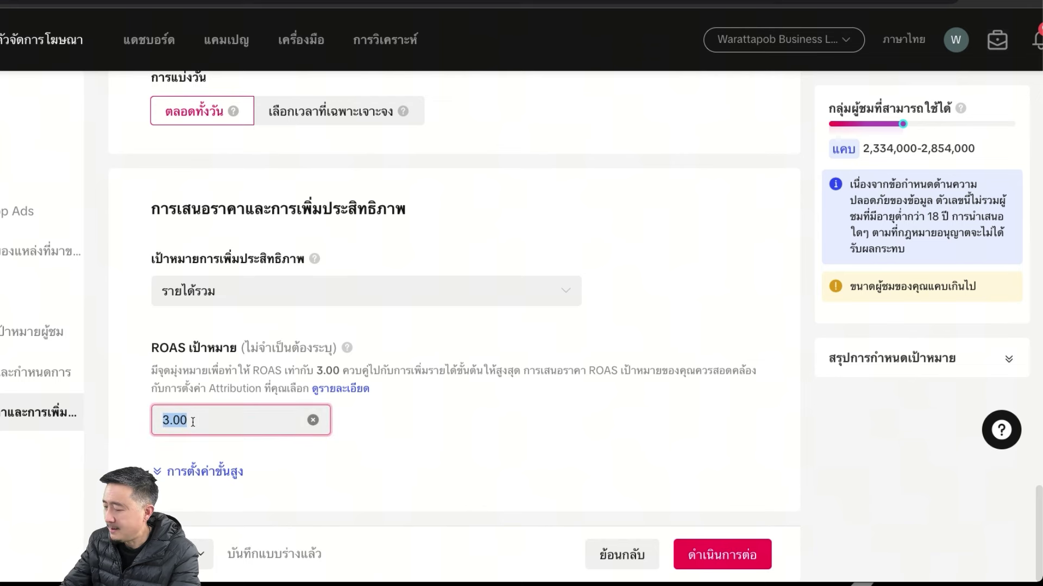
key("BackSpace")
left_click(410, 458)
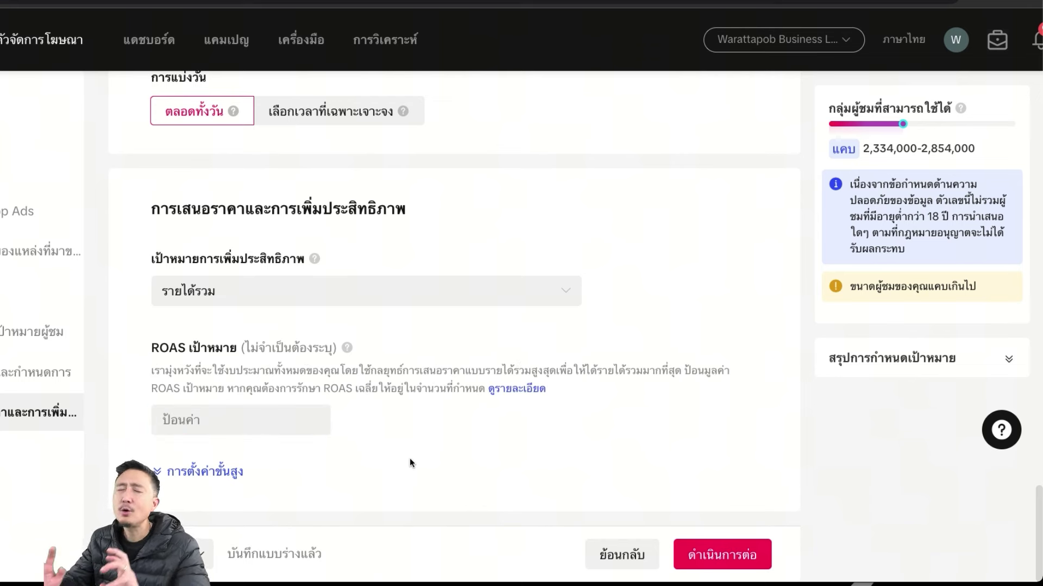
Try a target ROAS (ROAS เป้าหมาย) of 3 and raise it to 4
left_click(202, 423)
type("3")
left_click(428, 444)
left_click(221, 421)
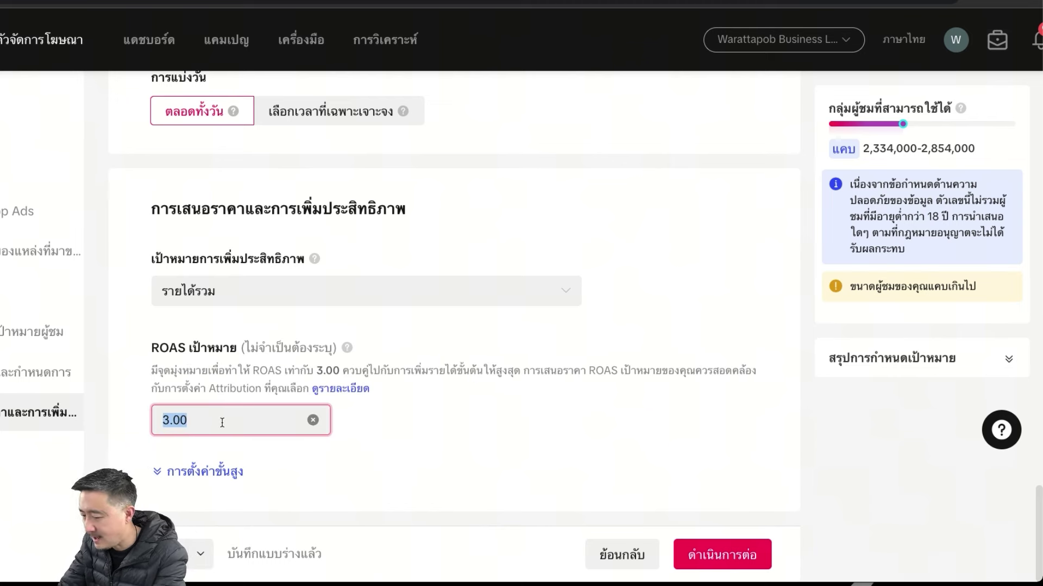
type("4")
left_click(404, 451)
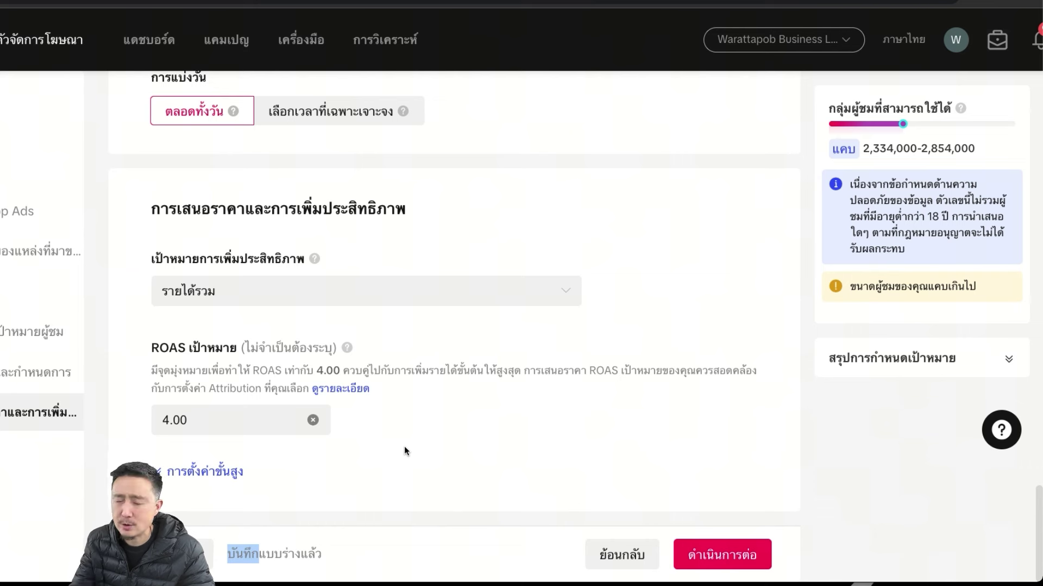
Lower the target ROAS back to 3
left_click(233, 421)
double_click(179, 421)
left_click(470, 438)
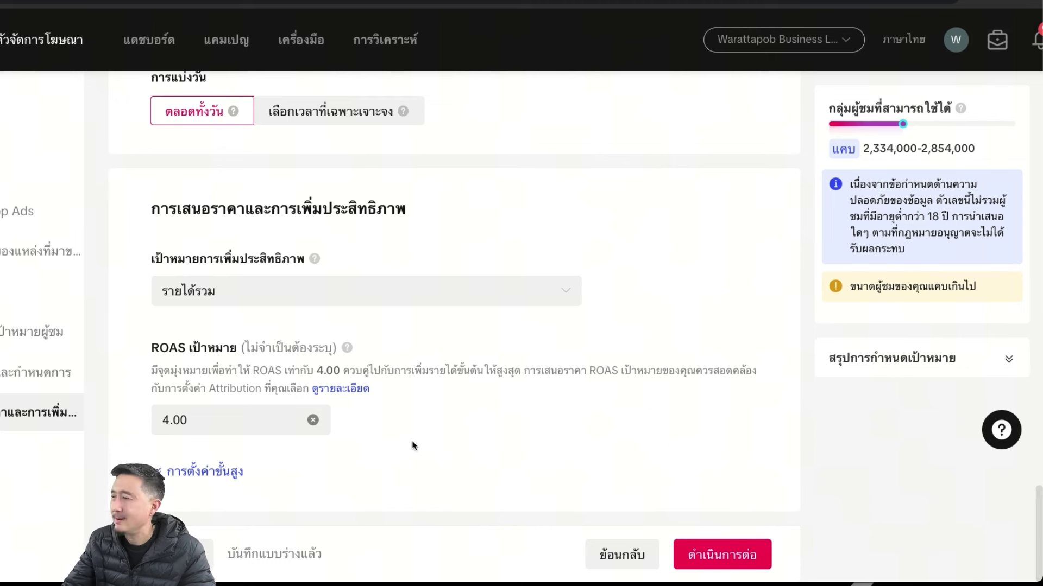
double_click(201, 427)
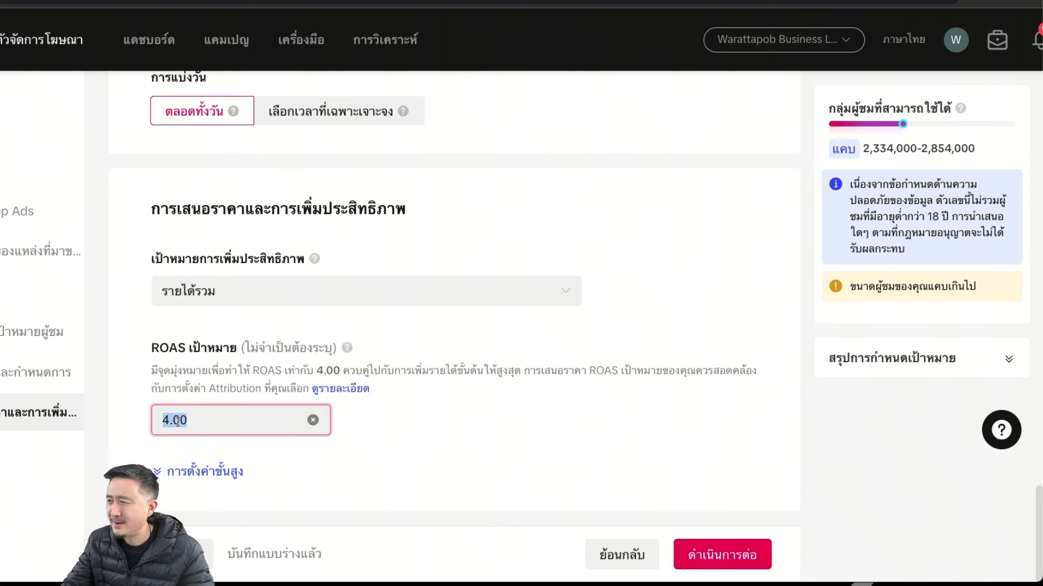
type("3")
left_click(451, 467)
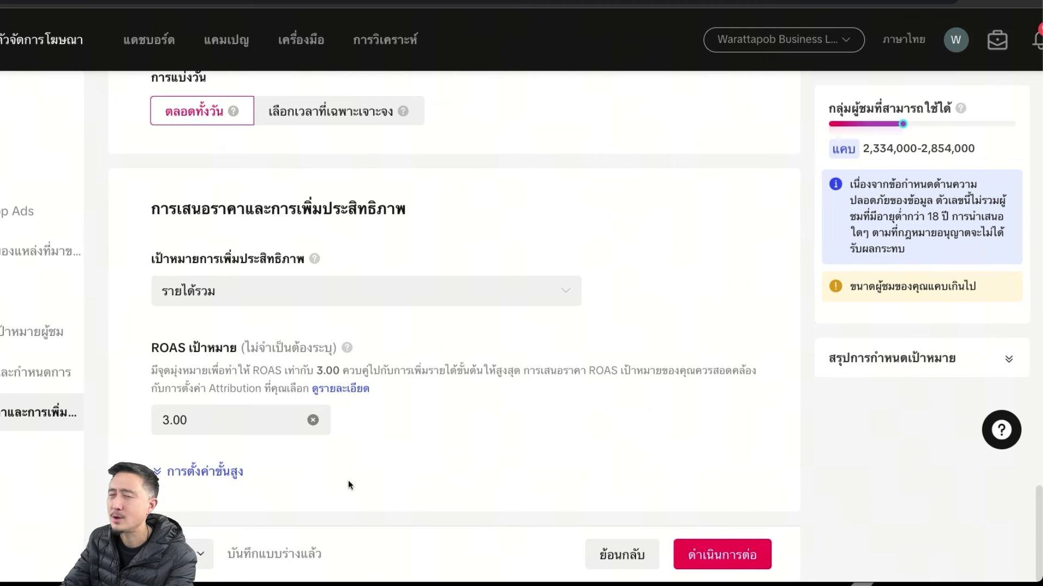
Try a target ROAS of 2 and clear the value so that the field is empty
double_click(211, 414)
type("2")
double_click(211, 414)
key("BackSpace")
left_click(343, 451)
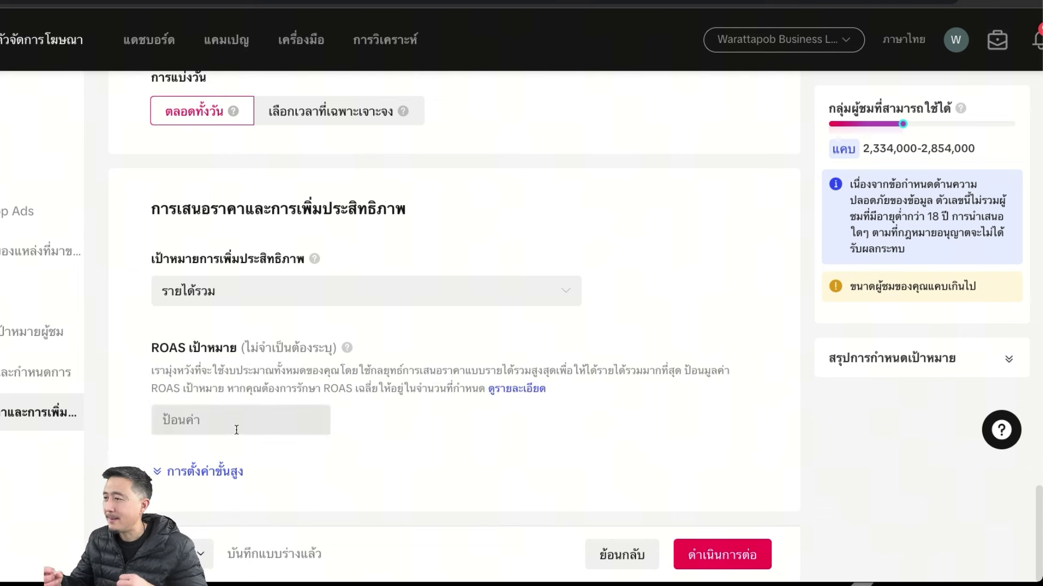
Highlight the ROAS เป้าหมาย label, leave its value empty, and continue to the ad-level settings
triple_click(171, 348)
left_click(401, 434)
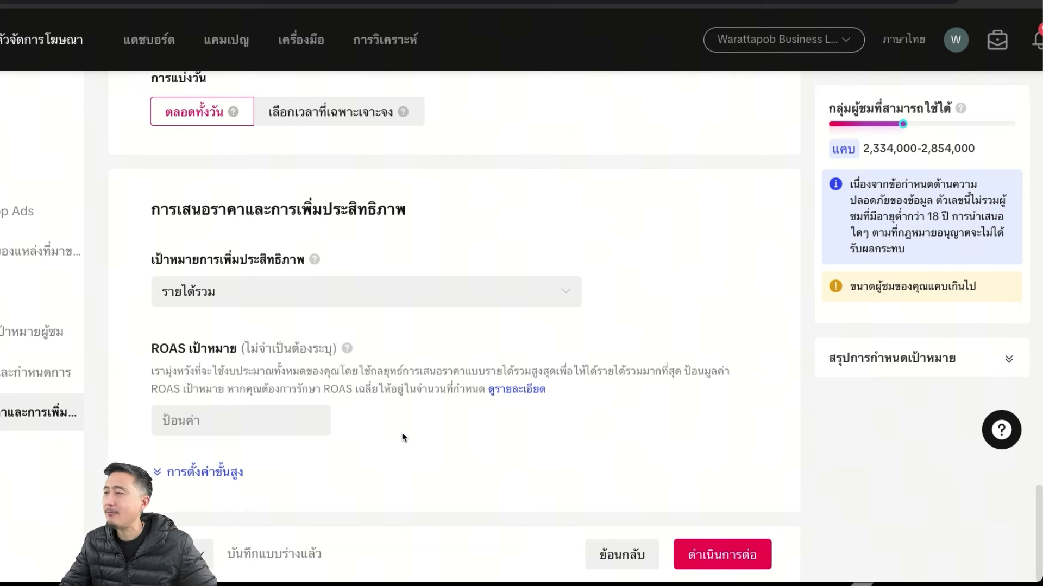
left_click_drag(148, 350, 190, 351)
left_click(380, 435)
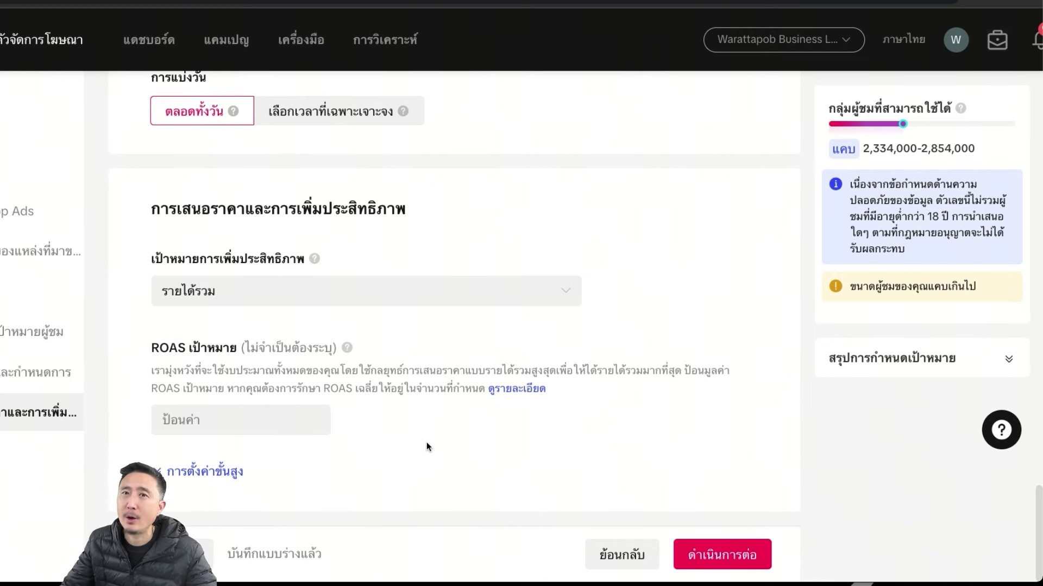
scroll(402, 437, "up", 1)
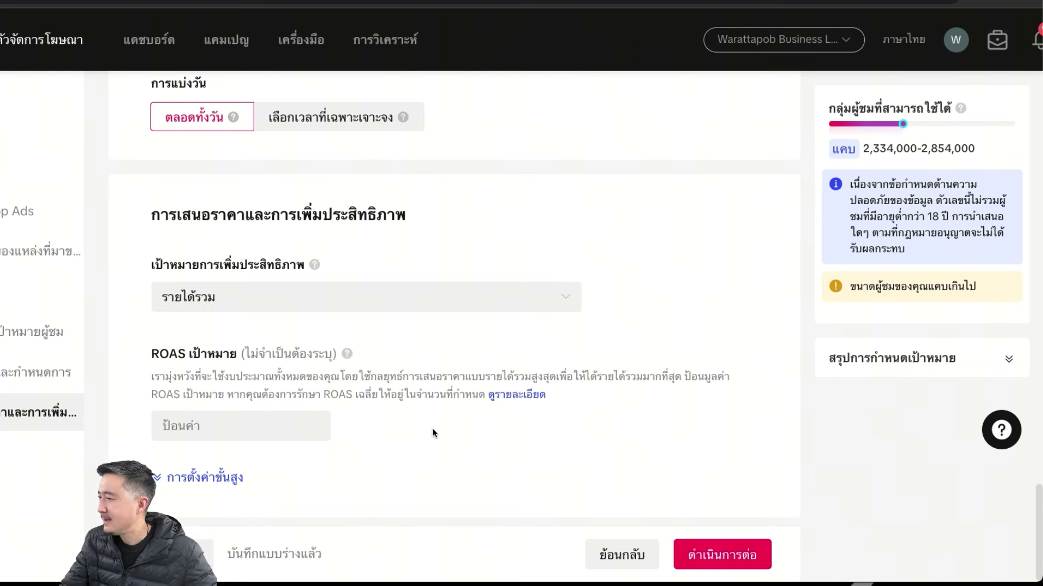
scroll(540, 492, "down", 1)
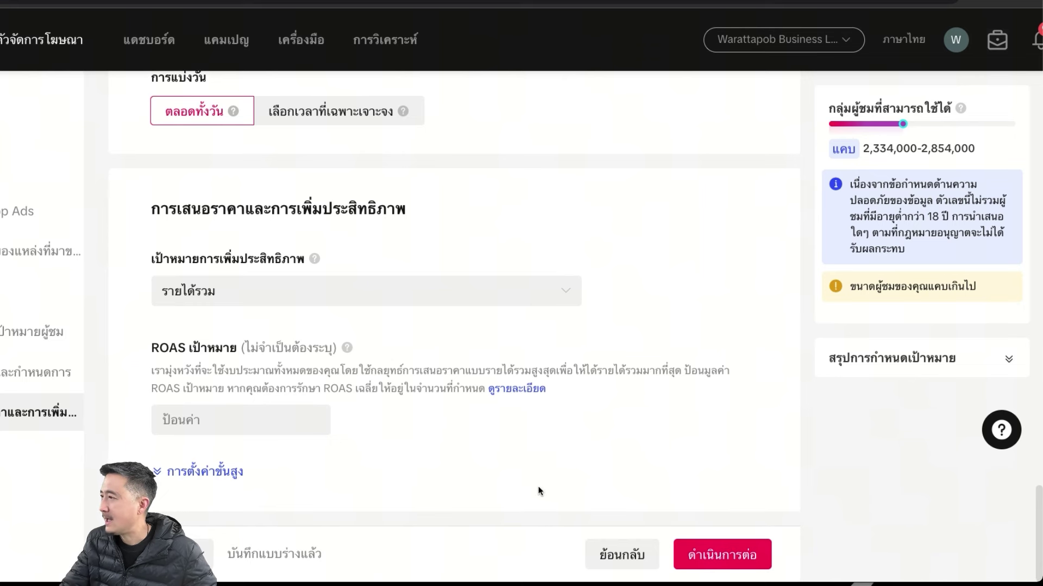
left_click(739, 562)
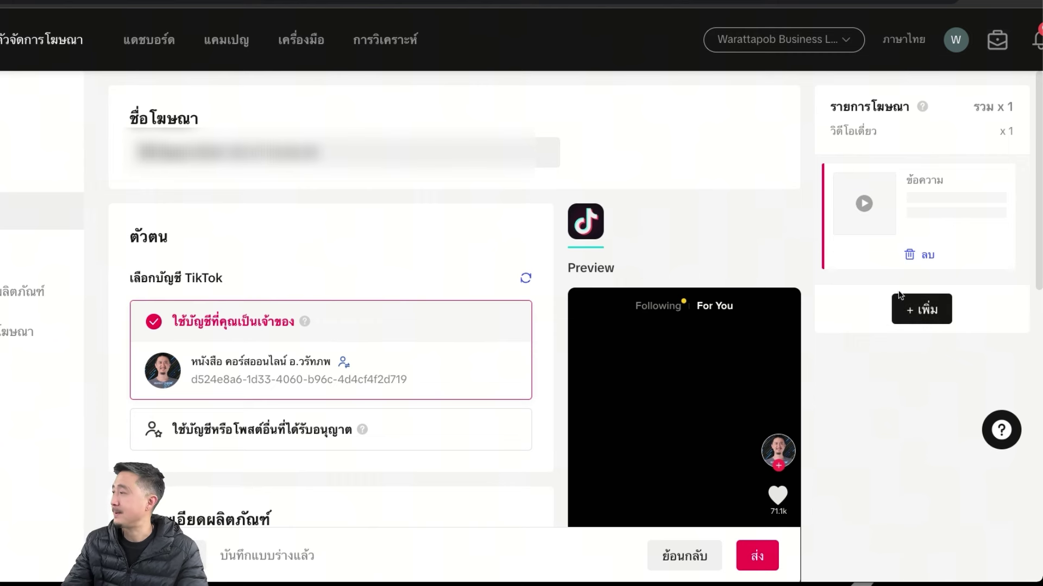
Look over the ad's identity section (ตัวตน) and highlight the เลือกบัญชี TikTok heading
scroll(917, 330, "down", 1)
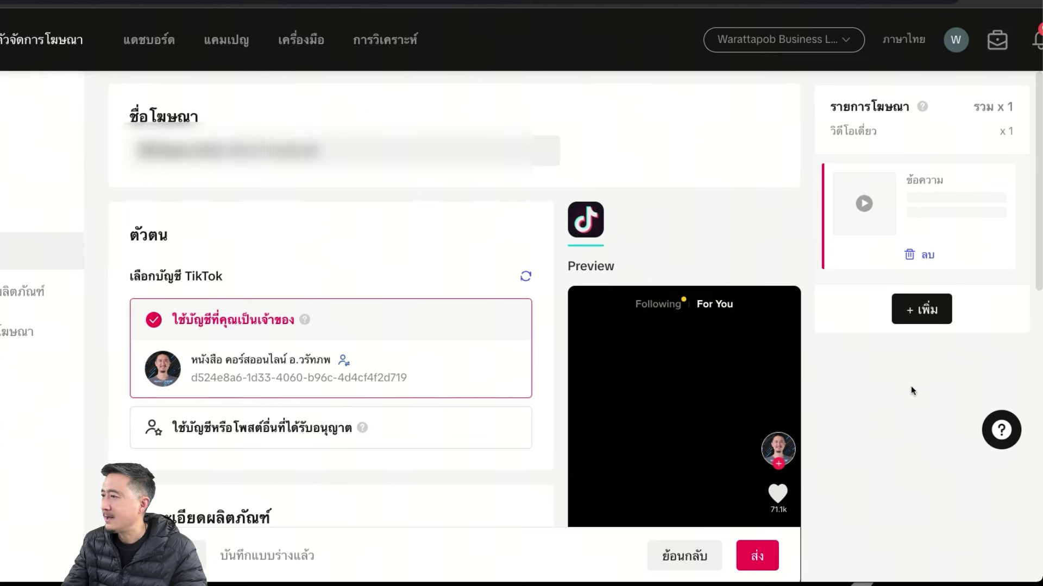
scroll(911, 391, "down", 2)
scroll(911, 400, "down", 2)
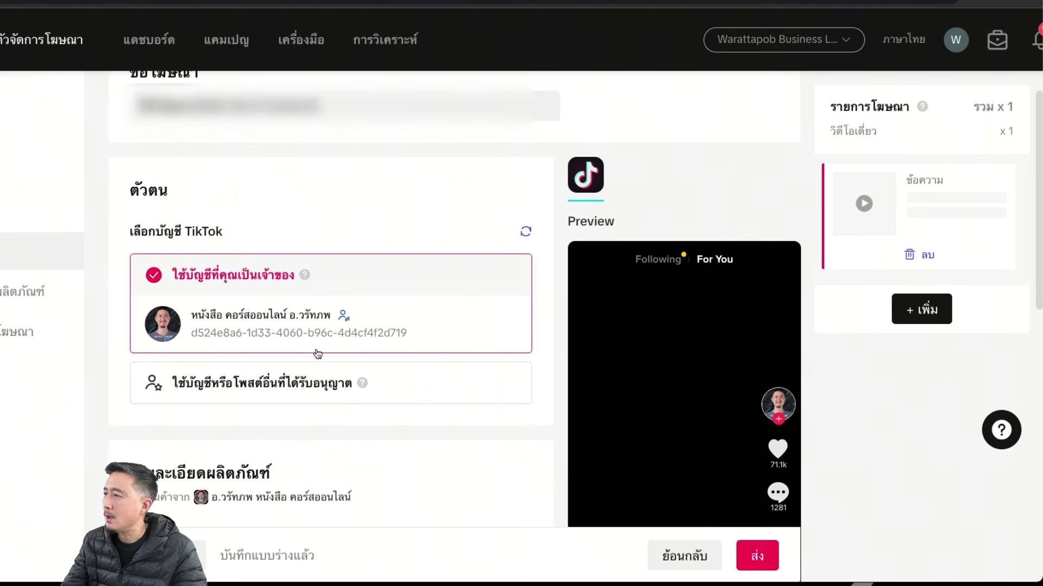
triple_click(207, 231)
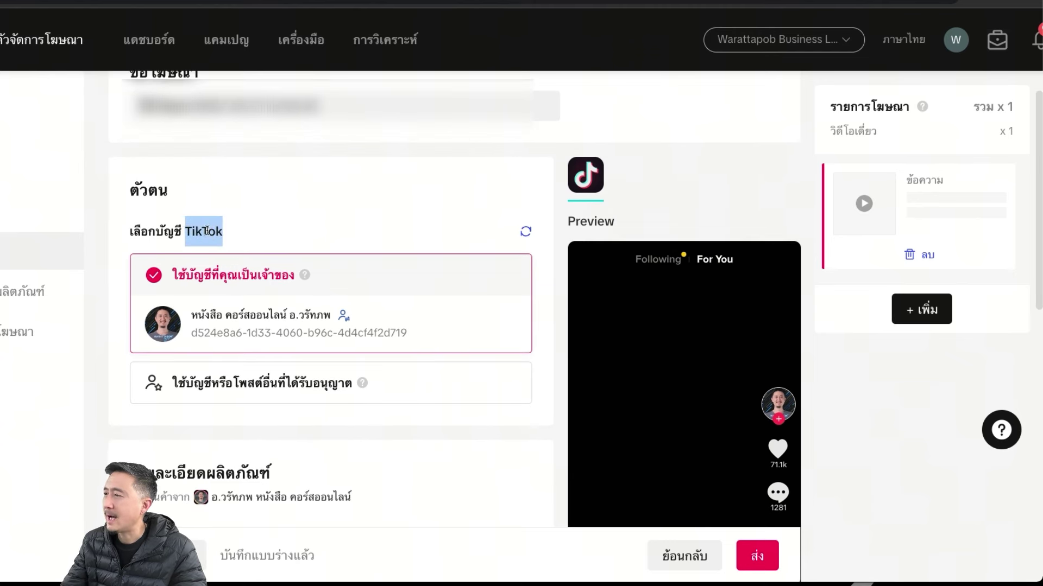
triple_click(207, 230)
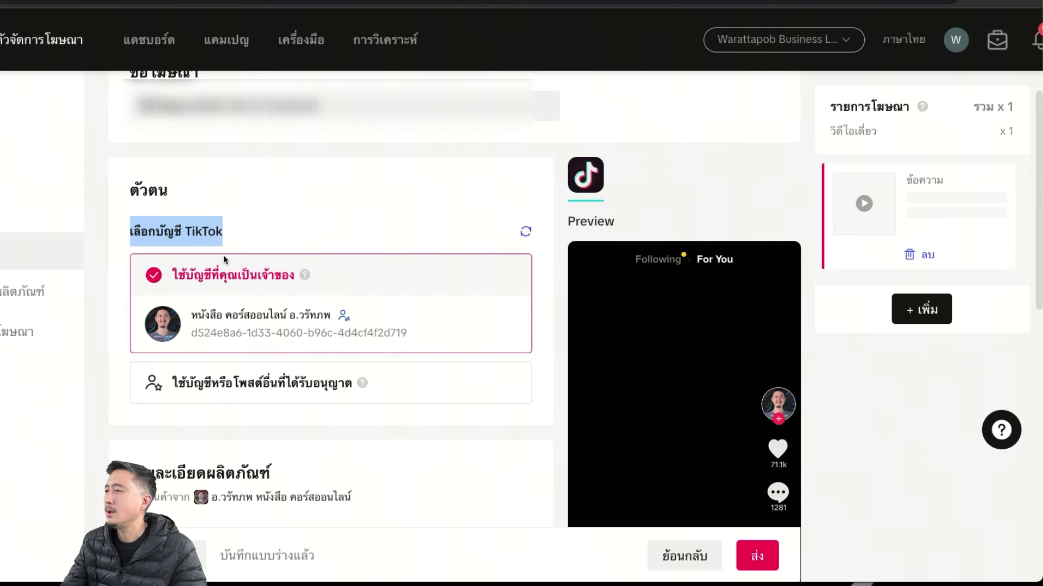
left_click(268, 217)
Try ใช้บัญชีหรือโพสต์อื่นที่ได้รับอนุญาต as the identity, view its account choices, and open and close the post code dialog
scroll(269, 217, "down", 1)
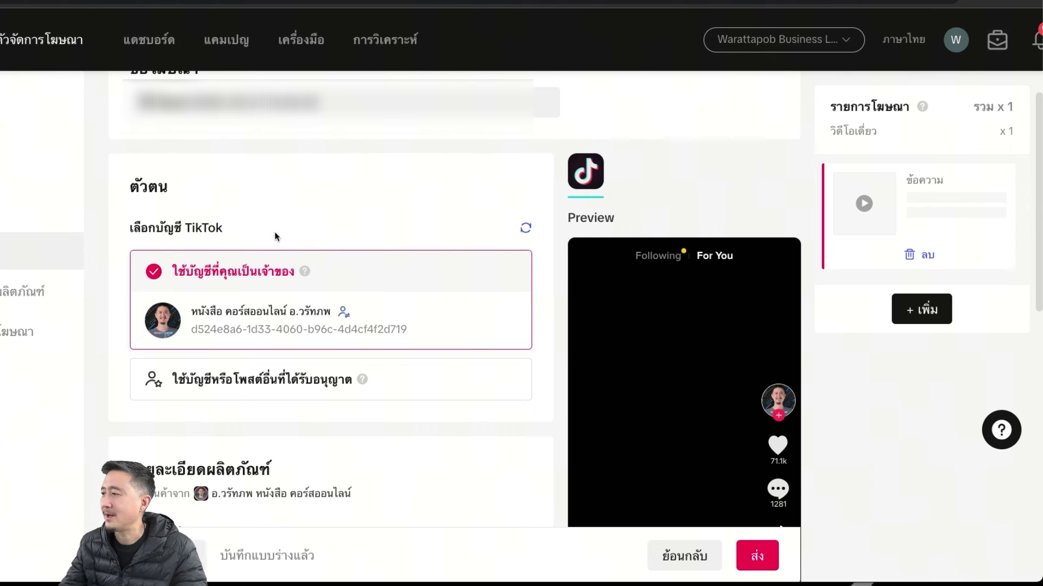
scroll(384, 463, "down", 1)
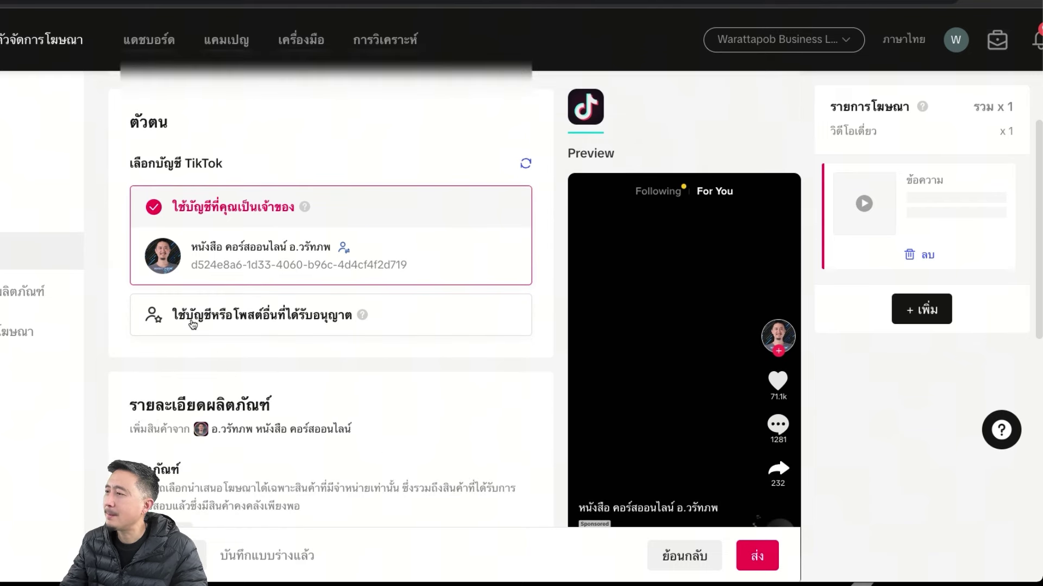
scroll(239, 324, "down", 1)
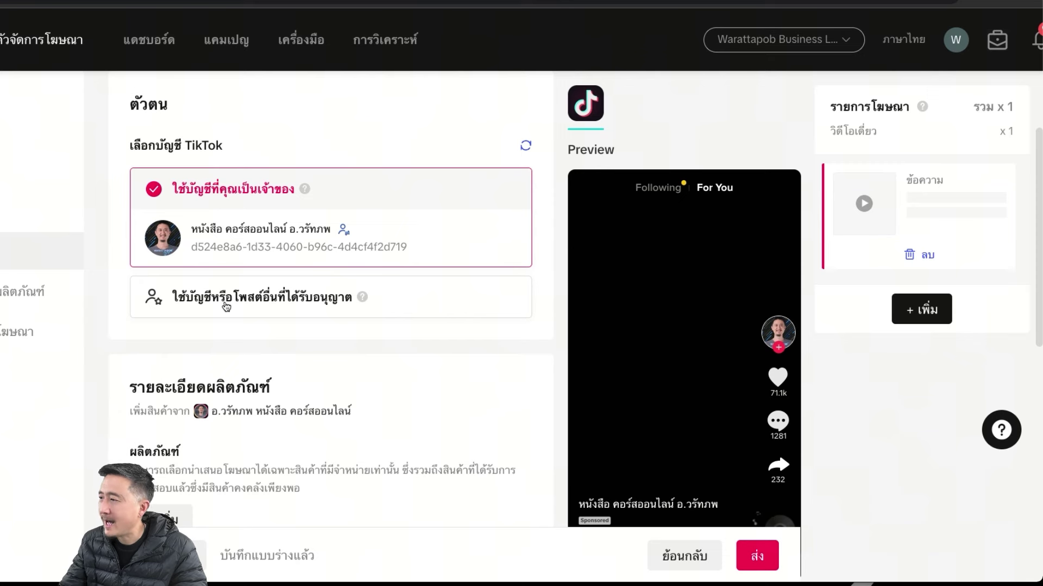
left_click(220, 308)
left_click(455, 289)
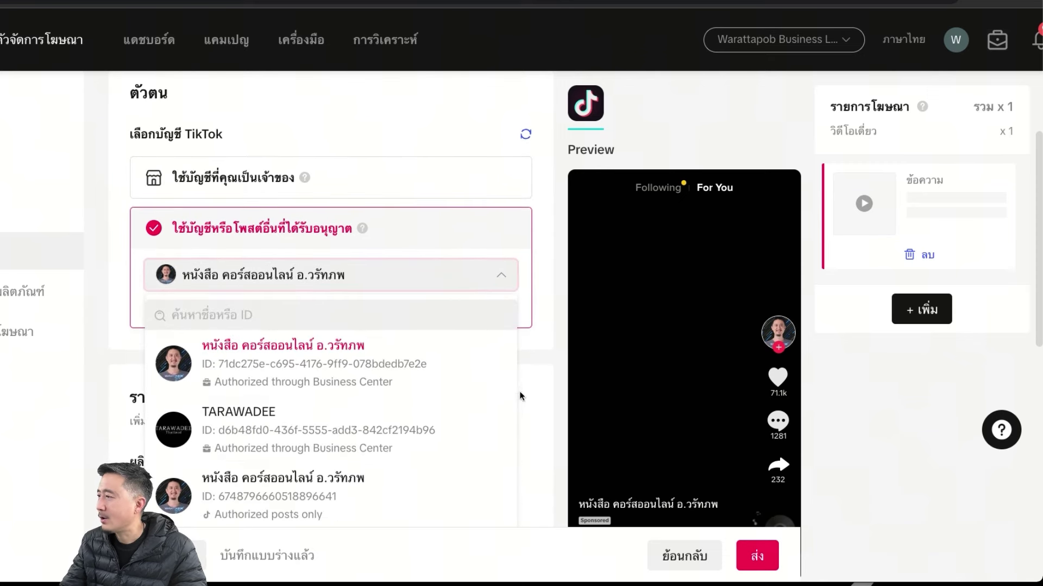
left_click(529, 380)
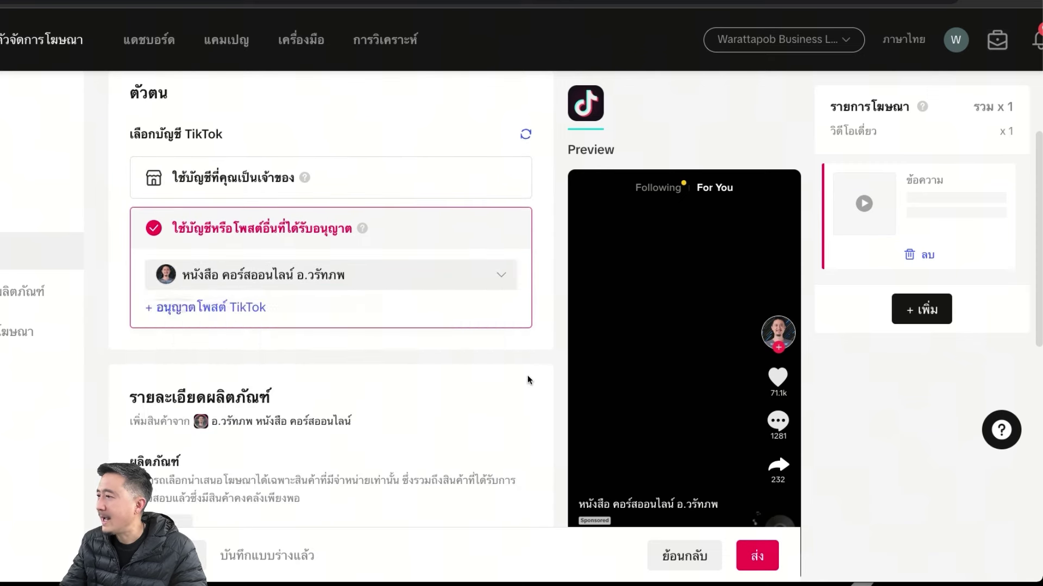
left_click(173, 308)
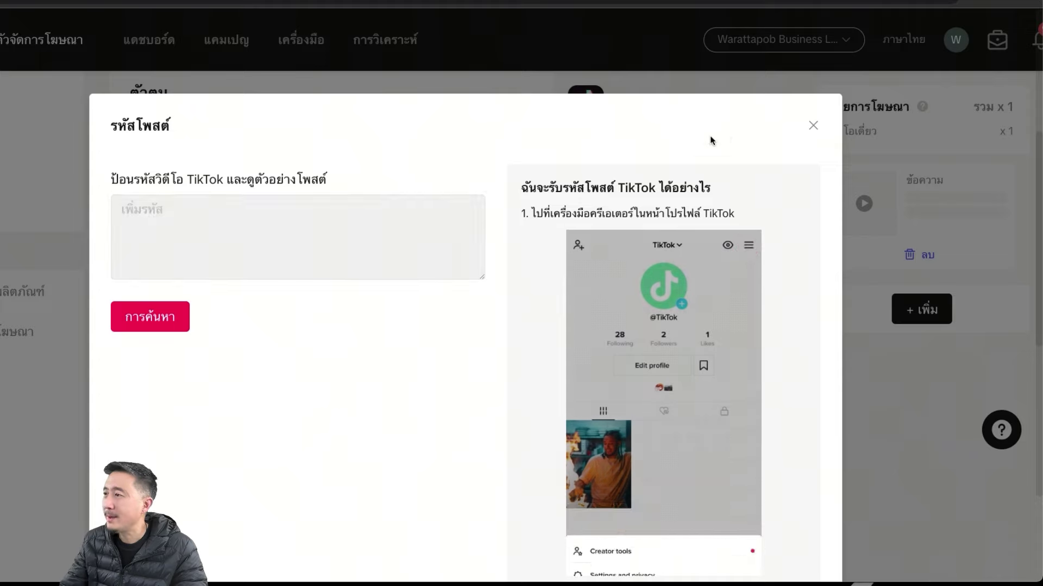
left_click(813, 124)
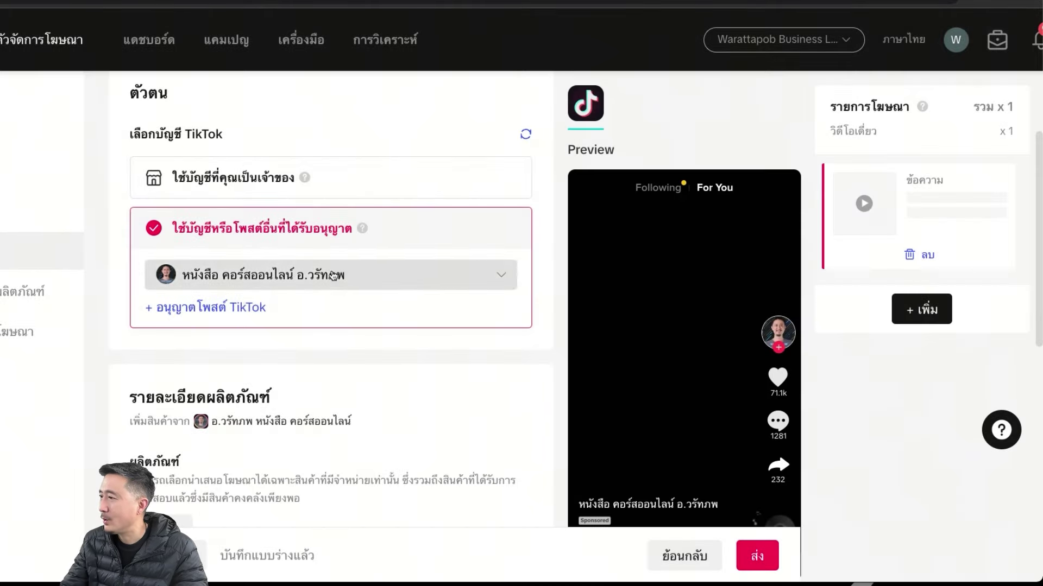
Step through the four instructions for getting a TikTok post code, close the dialog, and switch the identity back to ใช้บัญชีที่คุณเป็นเจ้าของ
left_click(198, 308)
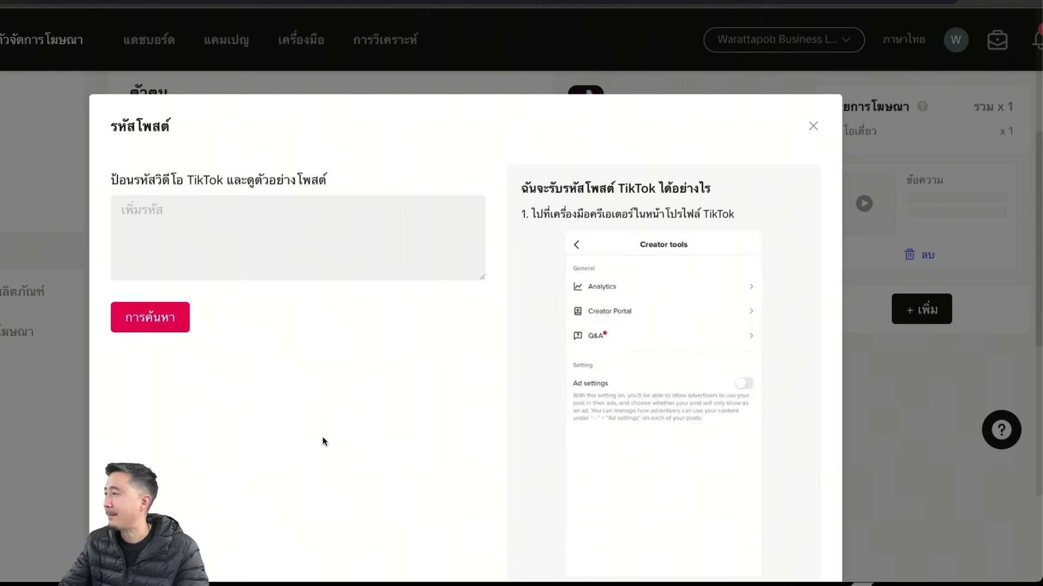
scroll(358, 471, "down", 1)
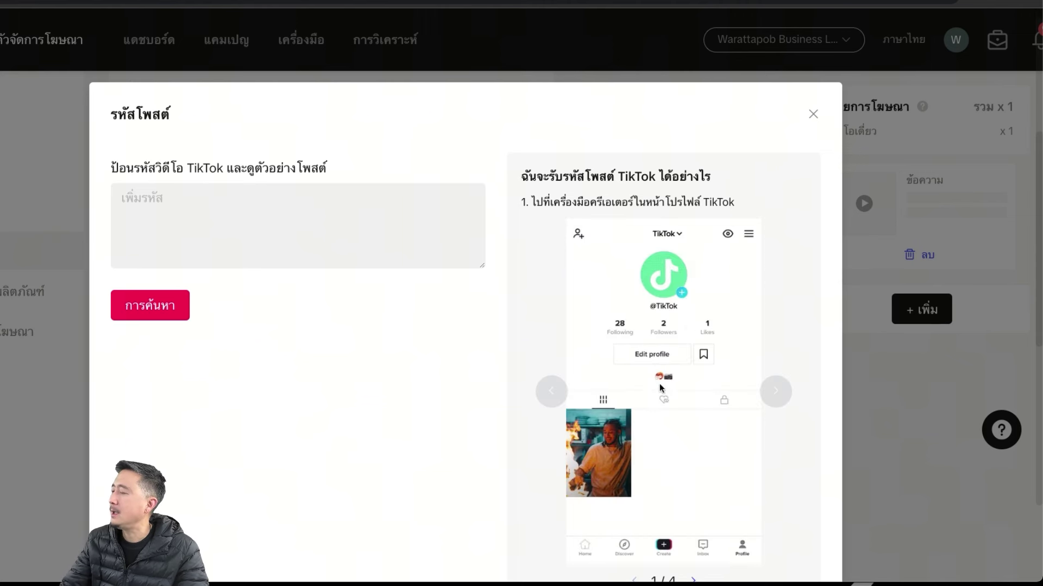
scroll(454, 461, "down", 1)
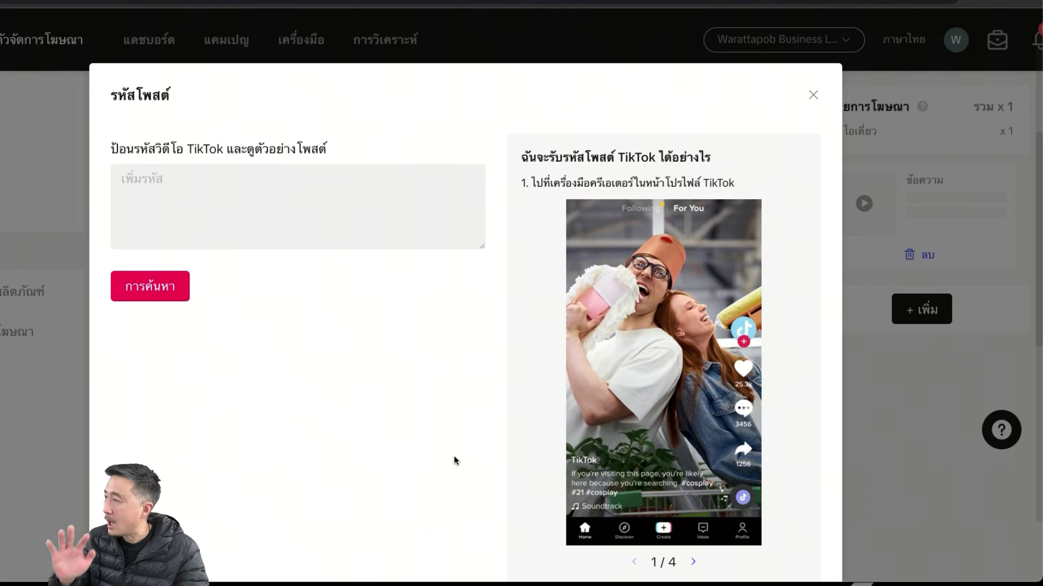
left_click(692, 562)
left_click(693, 563)
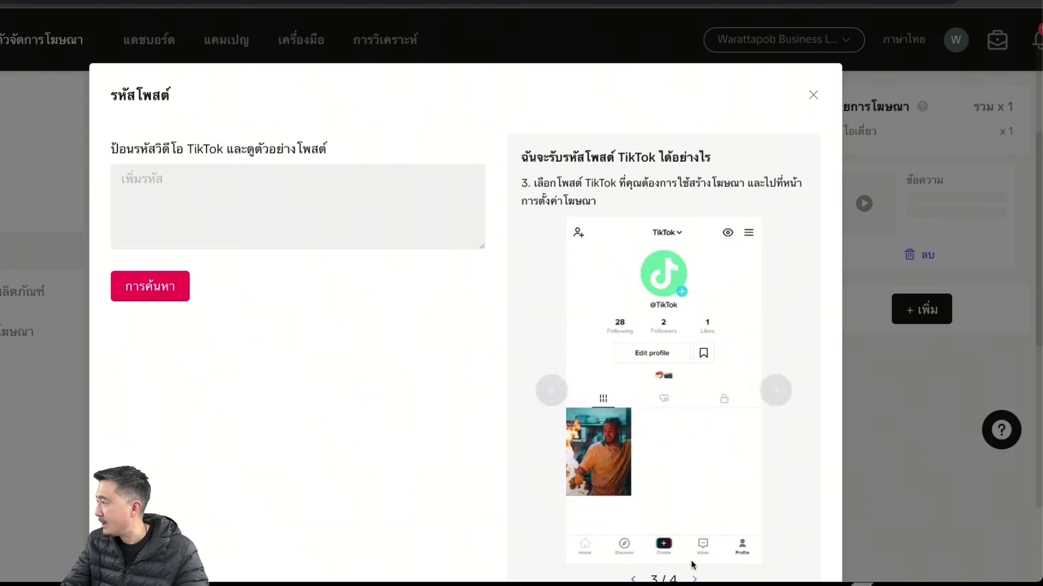
left_click(694, 578)
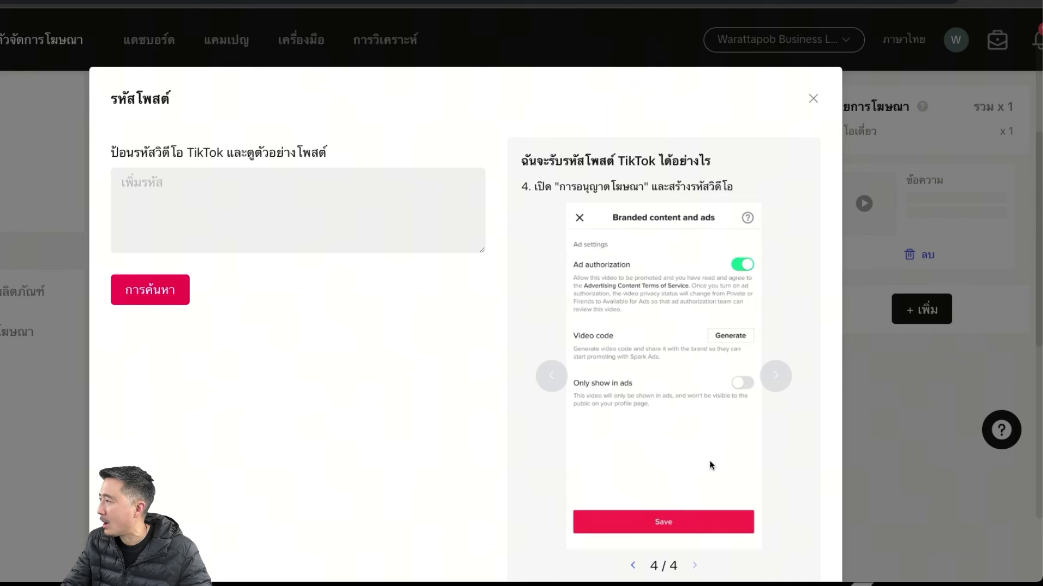
left_click(128, 178)
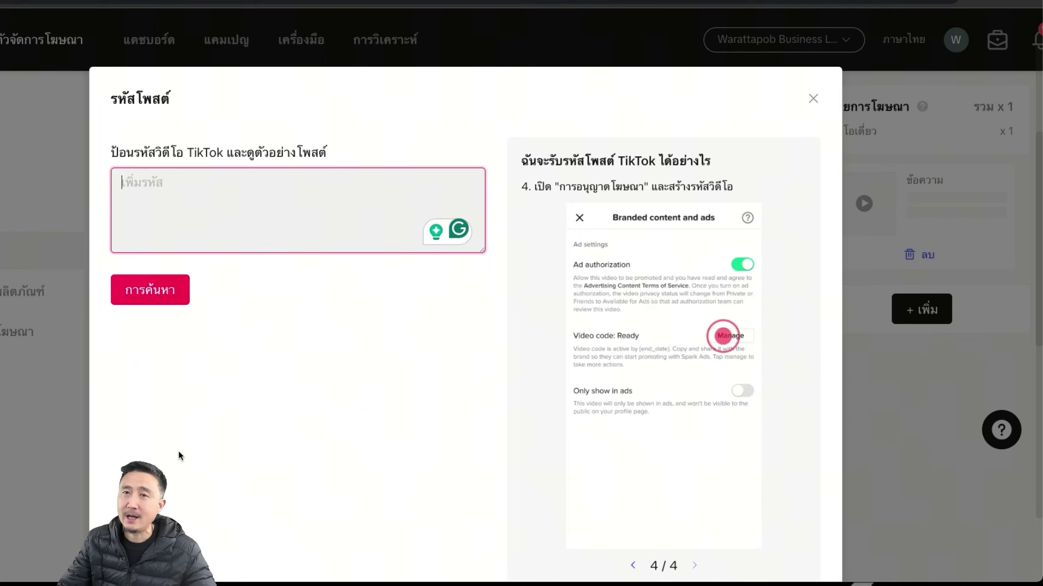
left_click(813, 98)
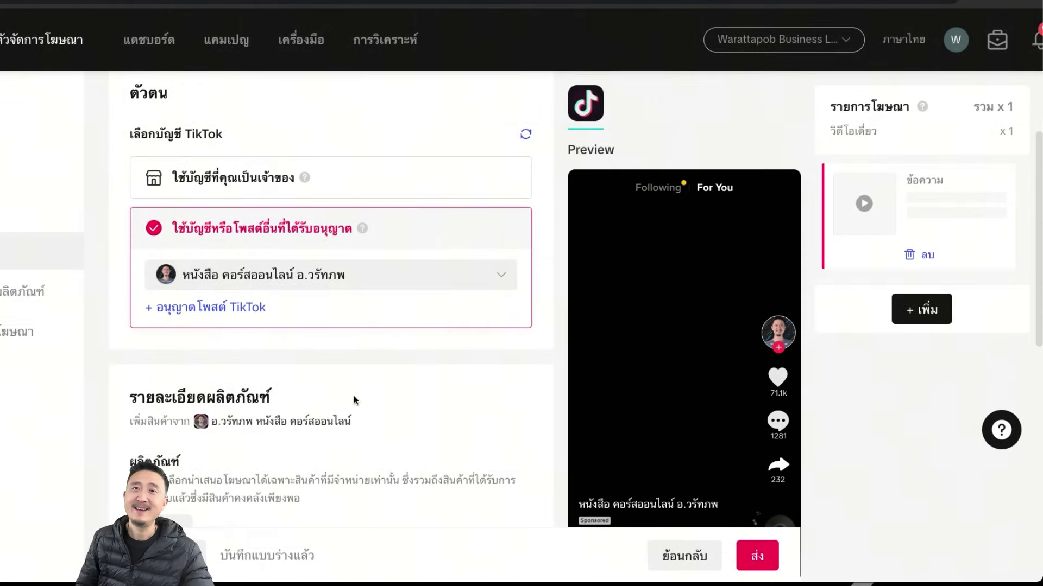
left_click(334, 181)
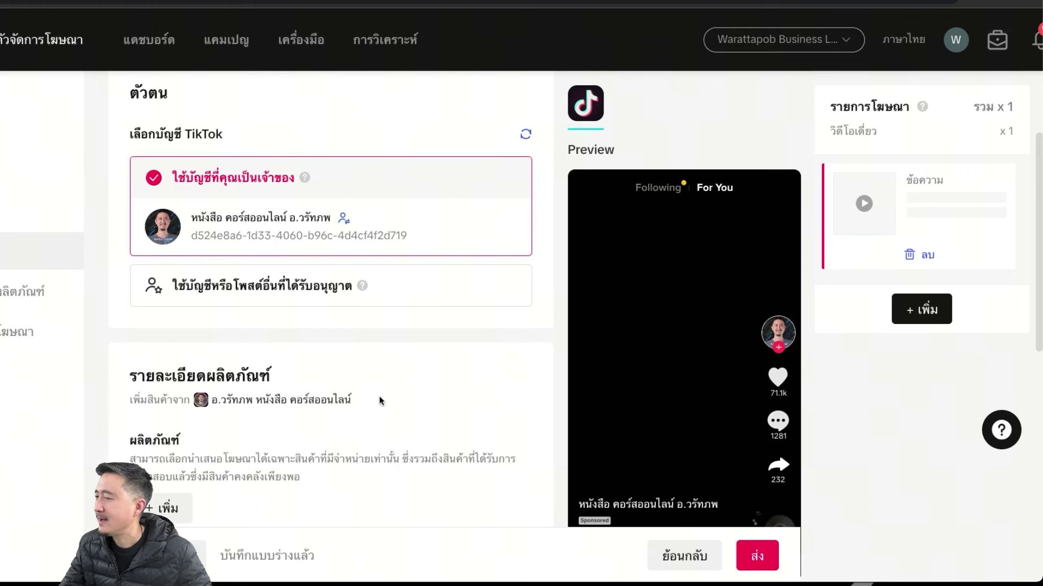
Add the 350 THB book หนังสือเงินมาง่าย ๆ to the ad's product details (รายละเอียดผลิตภัณฑ์)
scroll(398, 412, "down", 3)
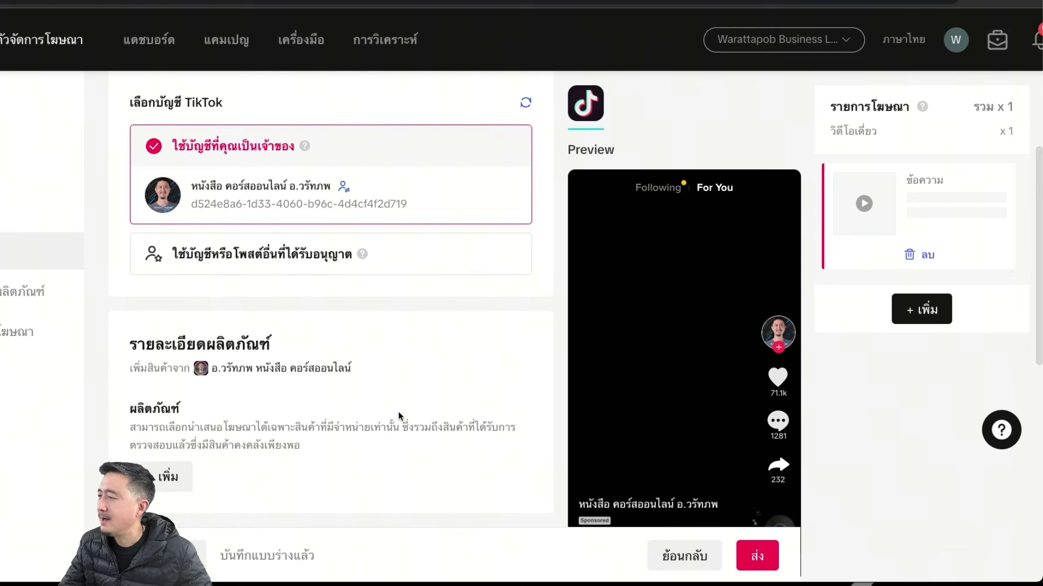
scroll(399, 412, "down", 1)
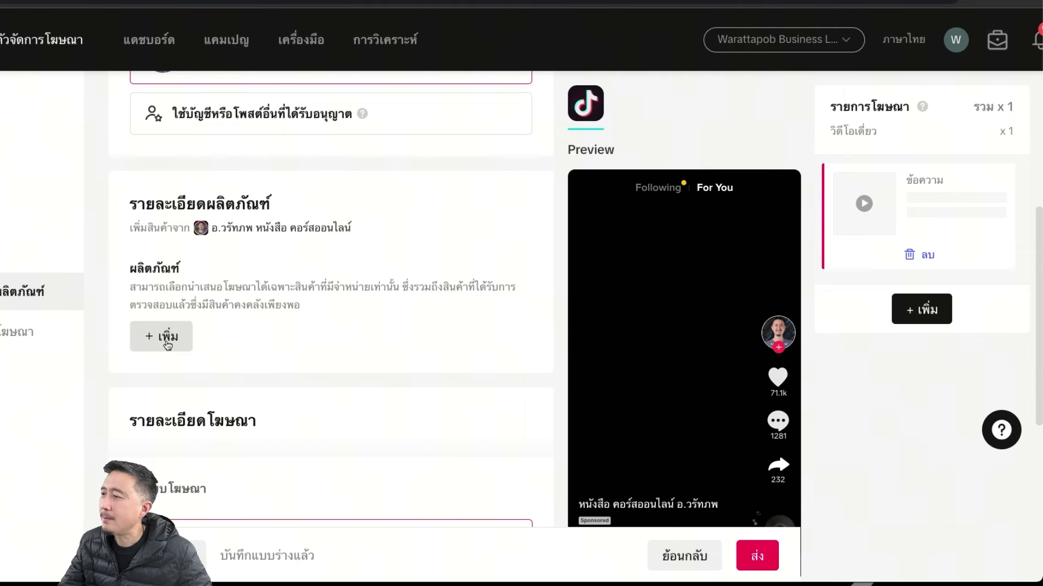
scroll(167, 345, "down", 1)
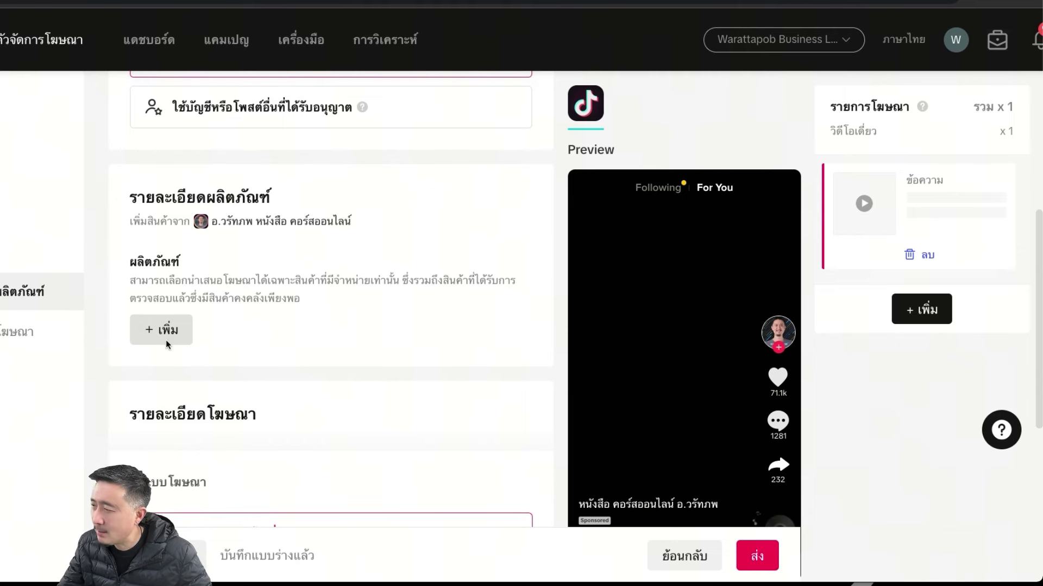
left_click(165, 340)
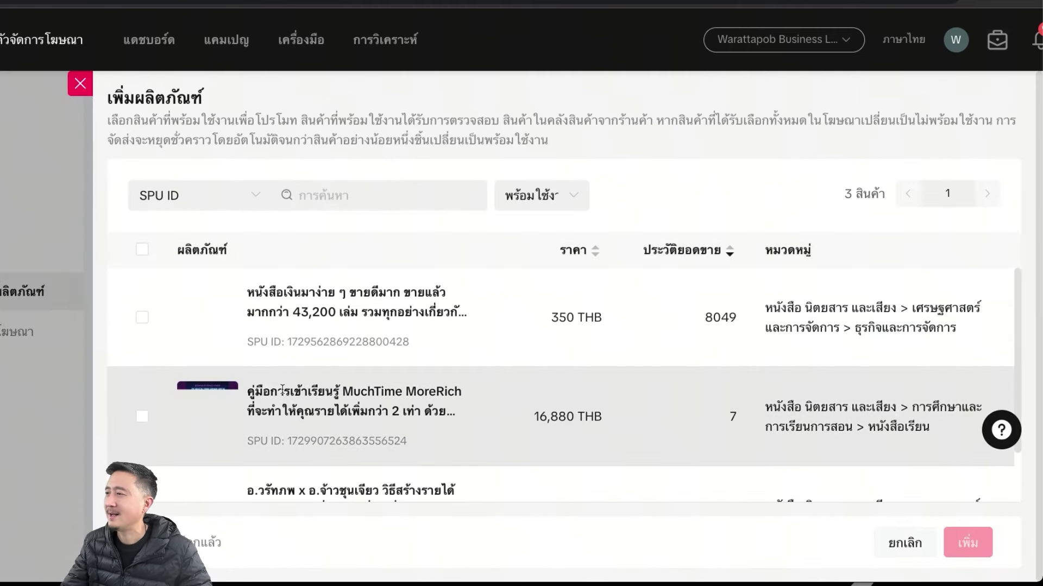
left_click(142, 318)
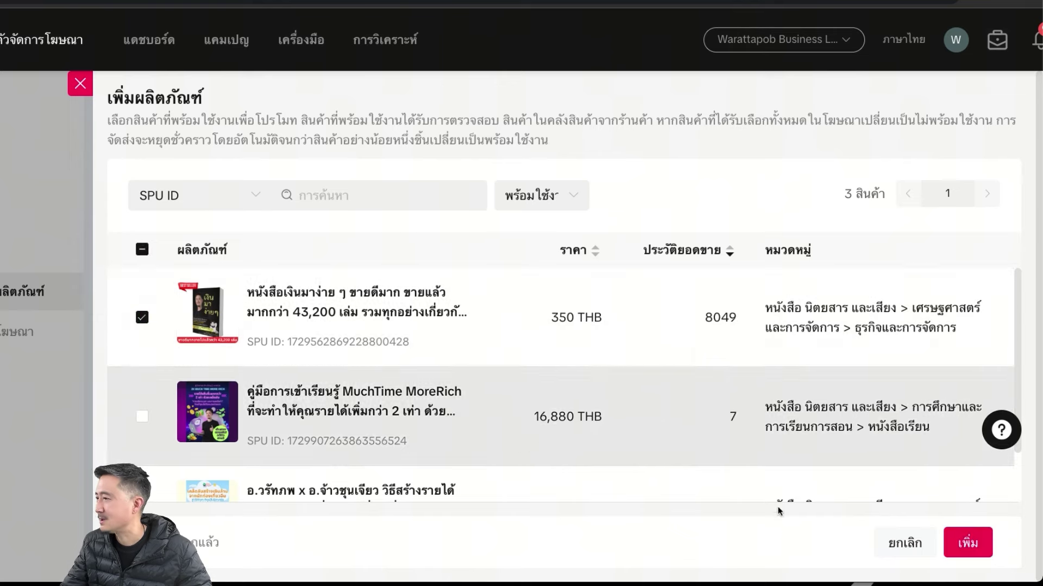
left_click(968, 542)
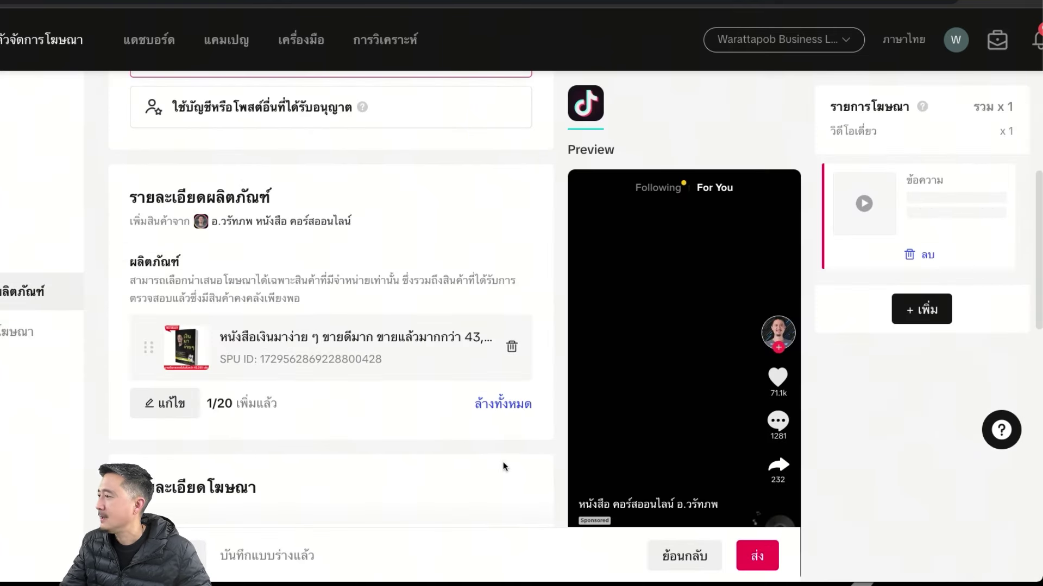
Review the ad's product list and highlight the added-products counter below it
scroll(504, 467, "down", 2)
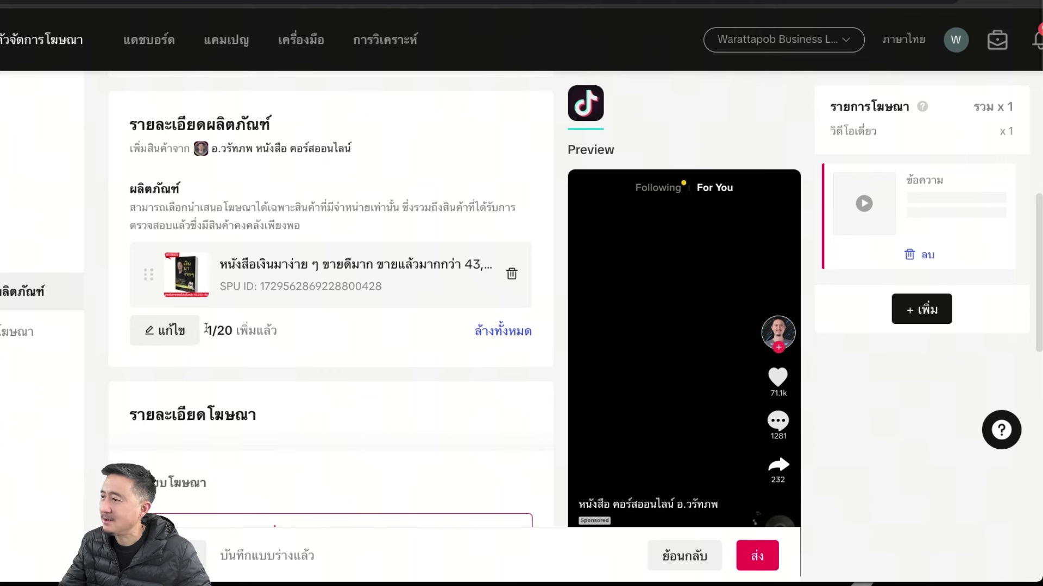
double_click(228, 329)
left_click(391, 370)
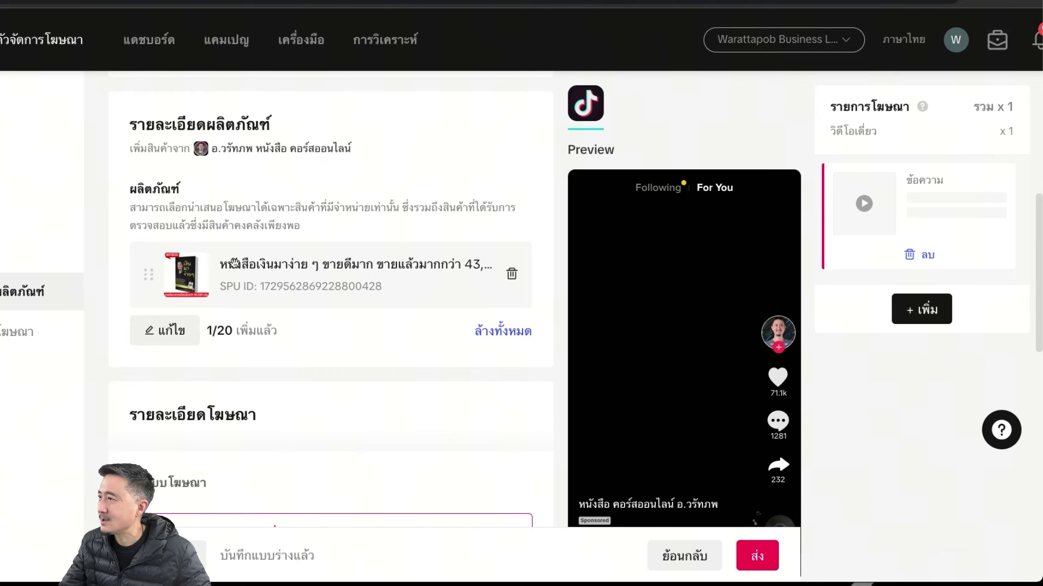
scroll(234, 265, "down", 1)
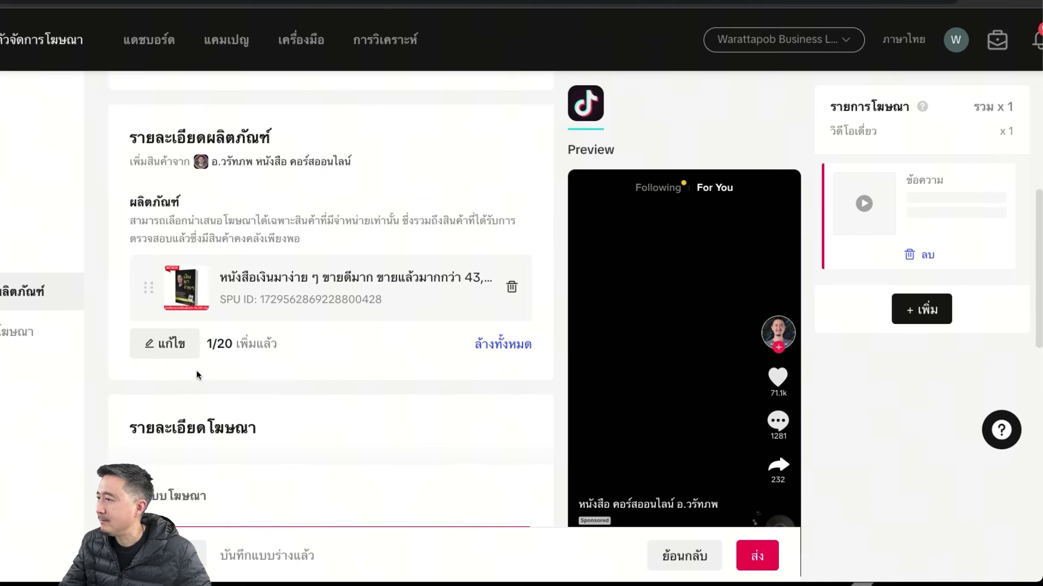
Edit the product selection to also include the MuchTime MoreRich guide and the product about earning from Chinese tourists
left_click(167, 344)
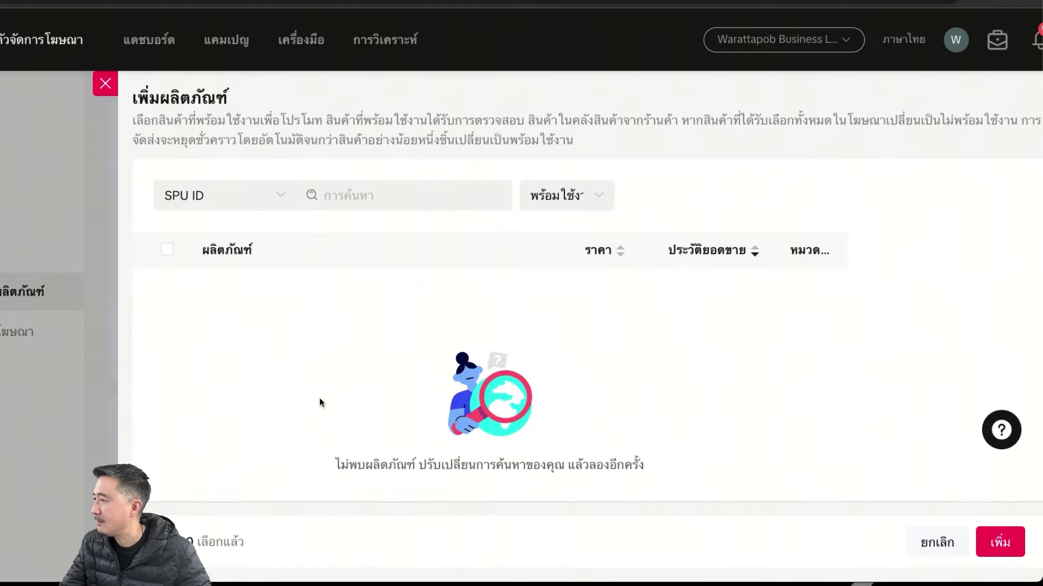
key("Escape")
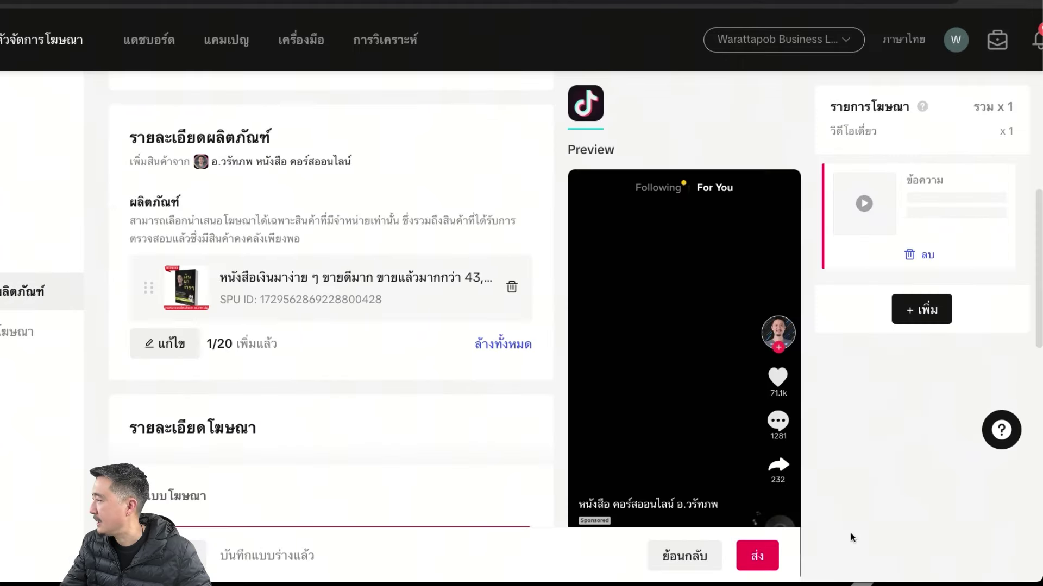
left_click(190, 348)
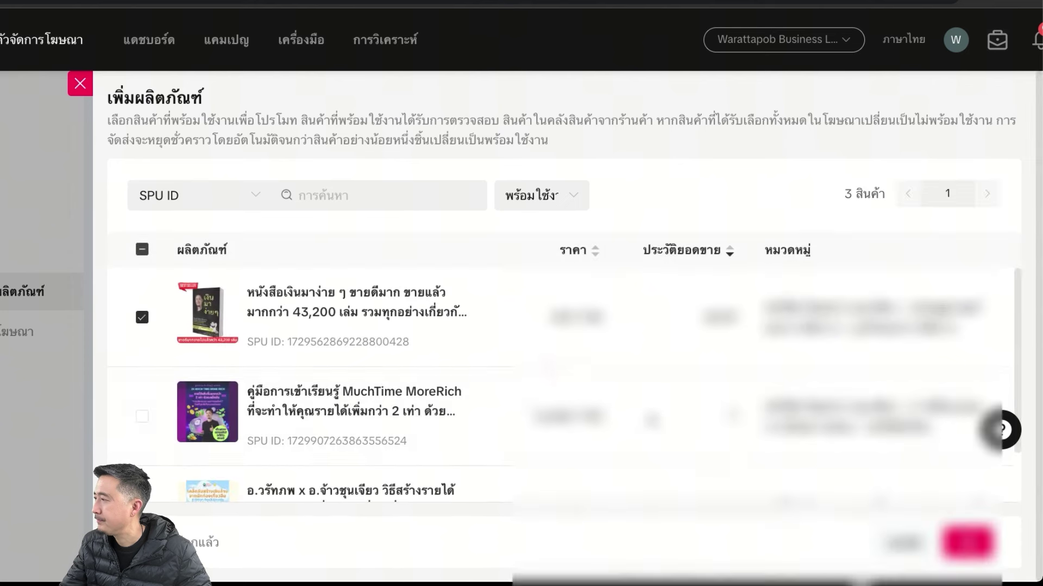
left_click(142, 417)
scroll(142, 417, "down", 1)
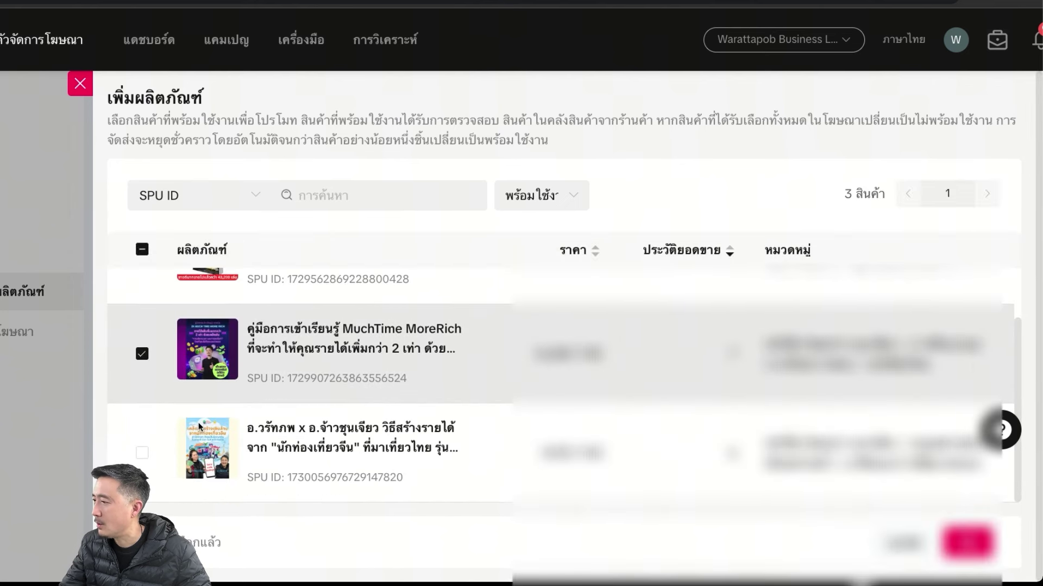
left_click(142, 453)
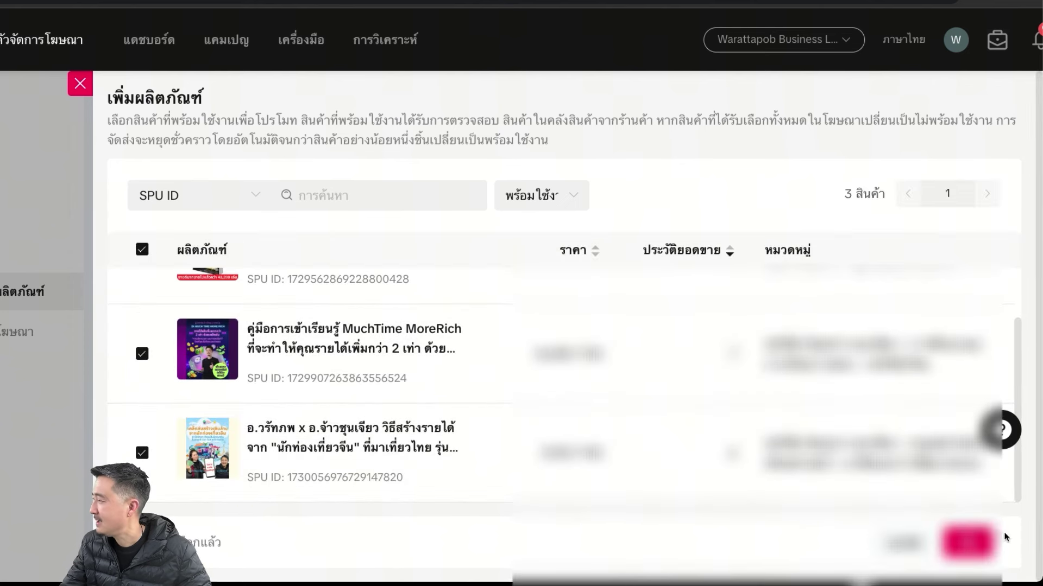
left_click(967, 543)
Highlight the added-products counter and remove the two extra products, keeping only the หนังสือเงินมาง่าย ๆ book
left_click_drag(206, 476, 235, 476)
left_click(341, 481)
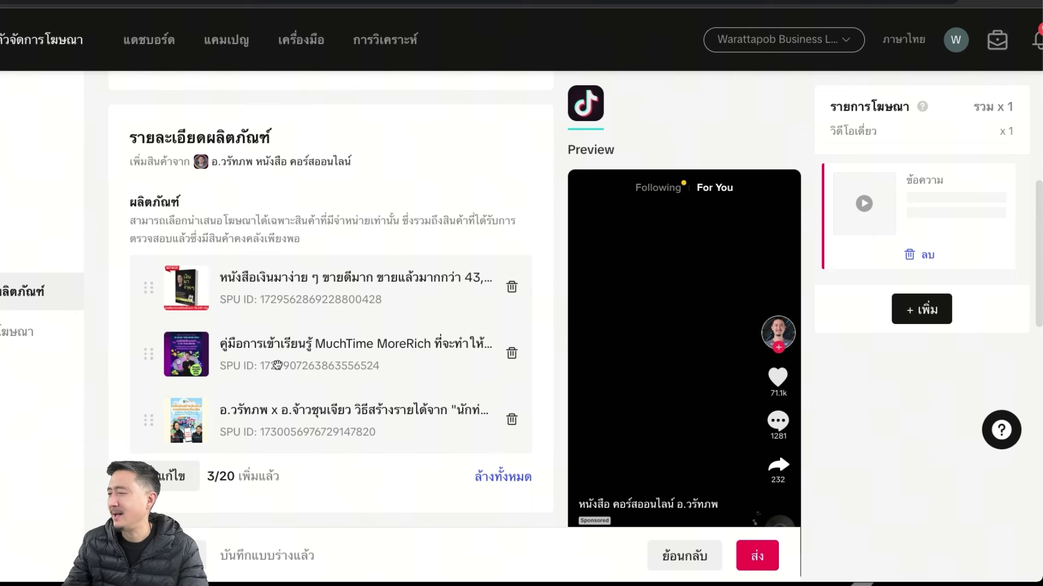
left_click(512, 422)
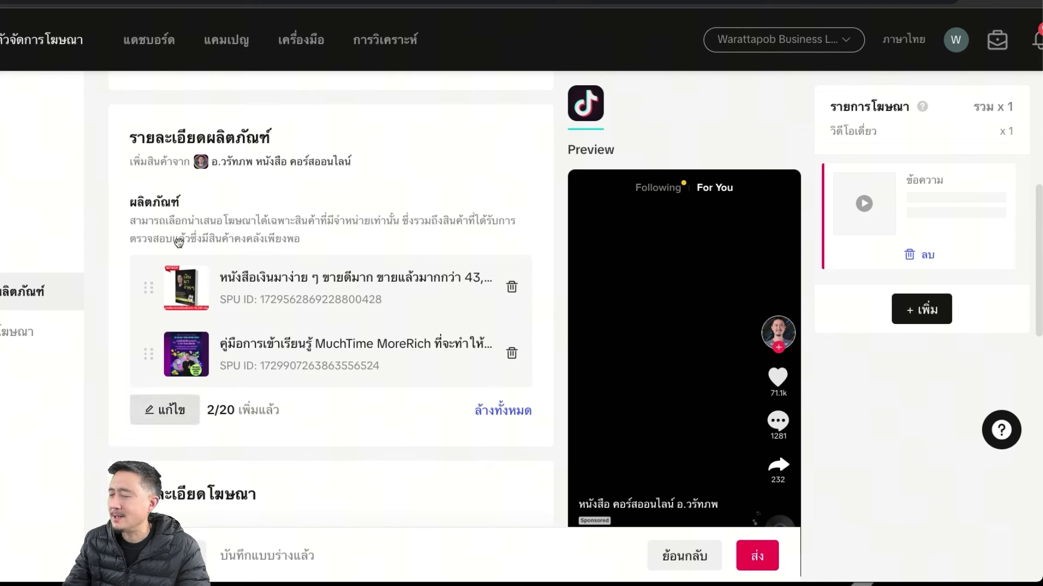
left_click(512, 353)
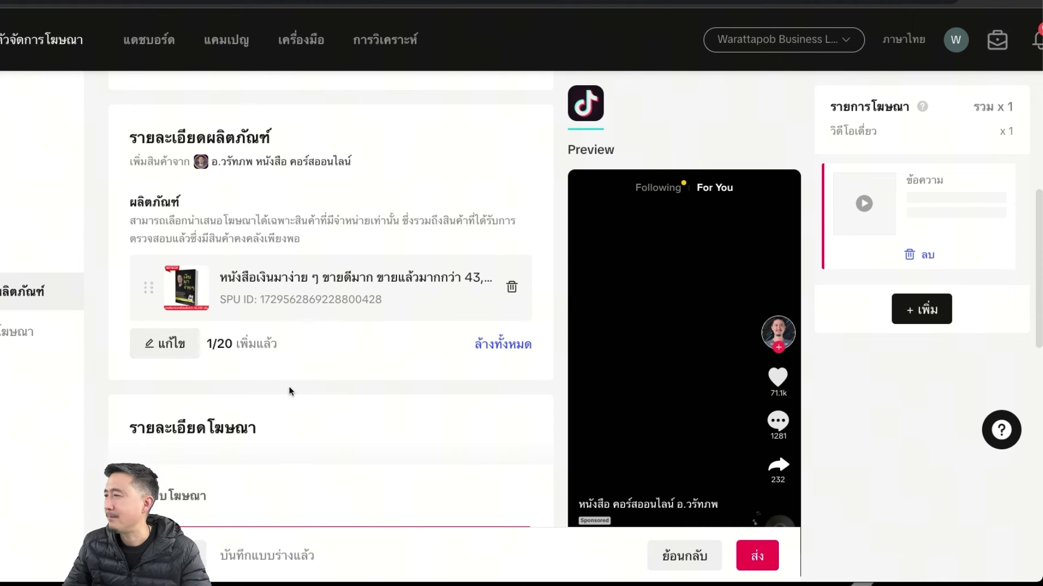
View the Spark Ads posts available as the ad's video under รายละเอียดโฆษณา, and cancel without choosing one
scroll(365, 411, "down", 6)
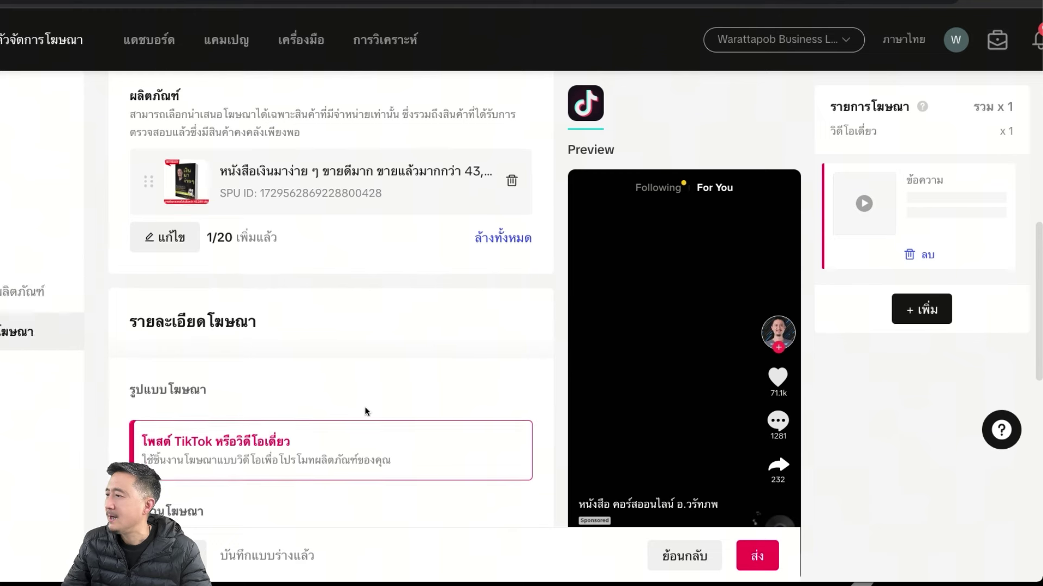
scroll(390, 424, "down", 1)
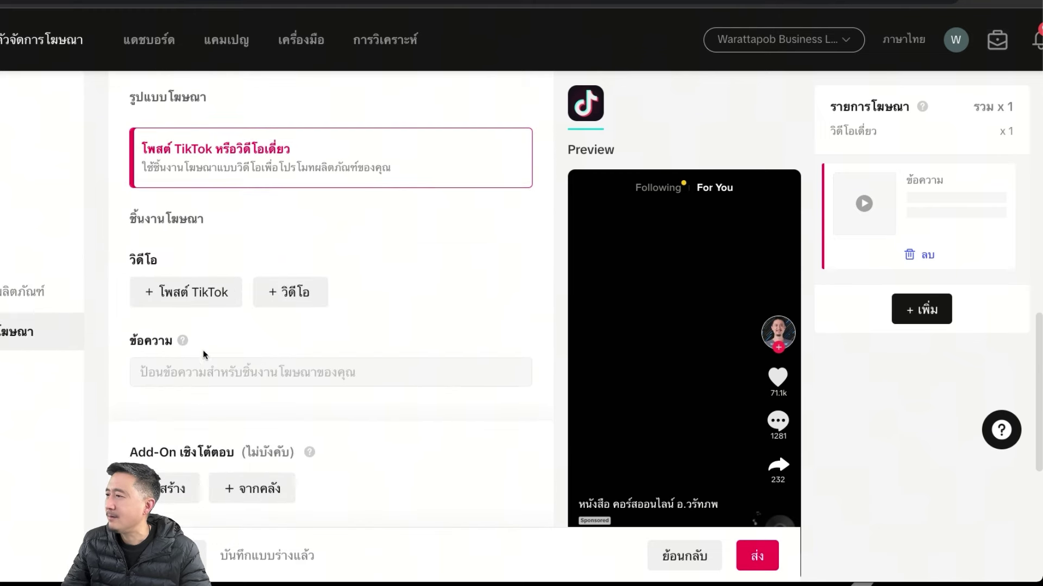
left_click(188, 295)
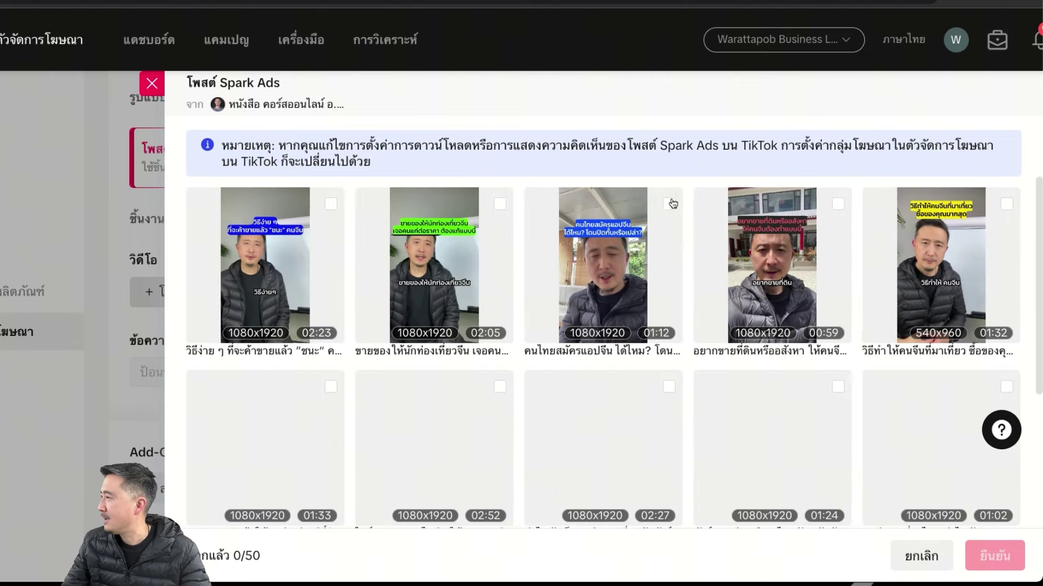
left_click(914, 555)
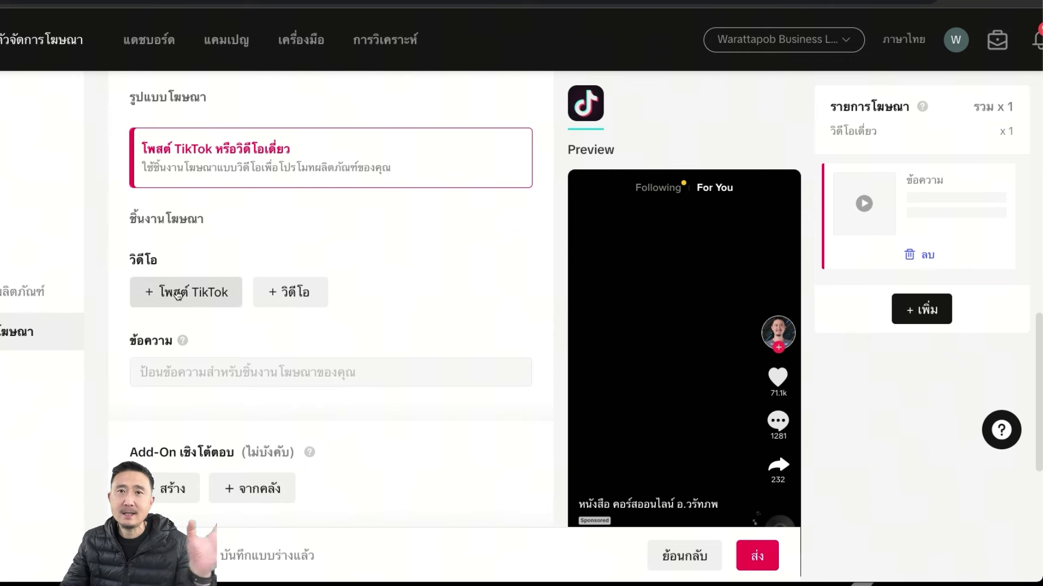
View the source options for adding a วิดีโอ as the ad creative and look over the ข้อความ field
left_click(286, 293)
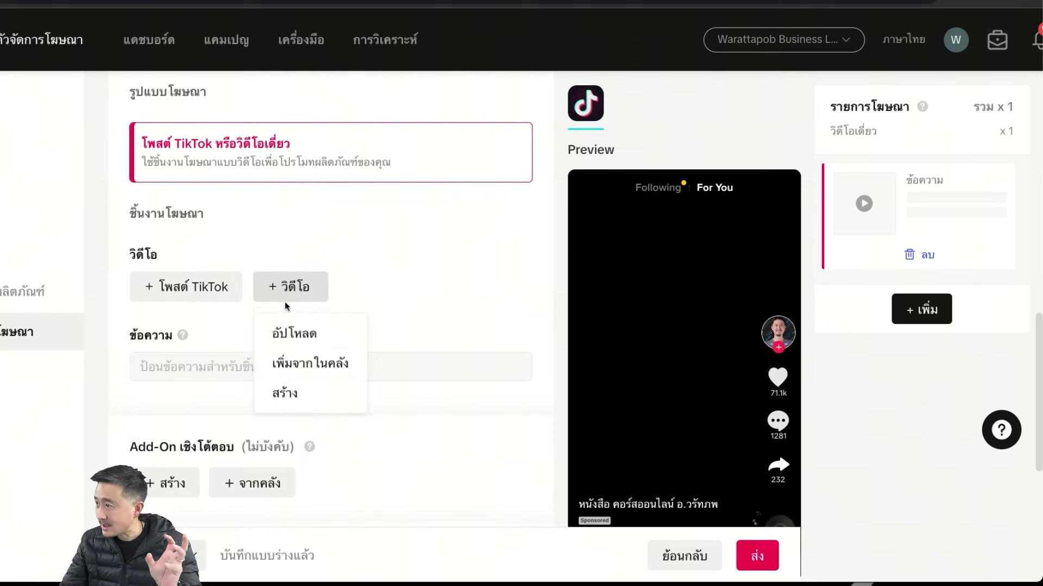
scroll(285, 307, "down", 1)
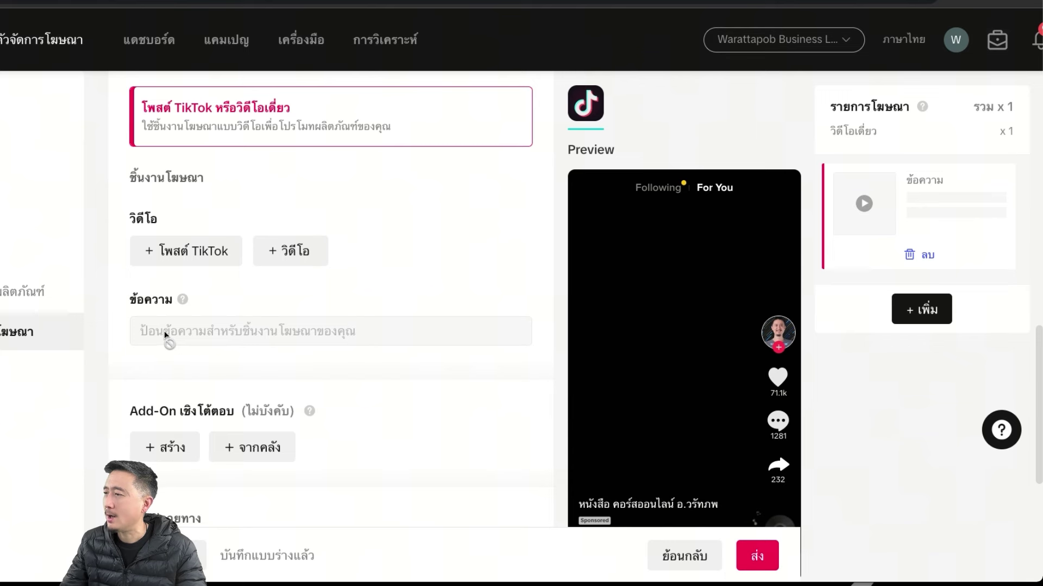
left_click(288, 252)
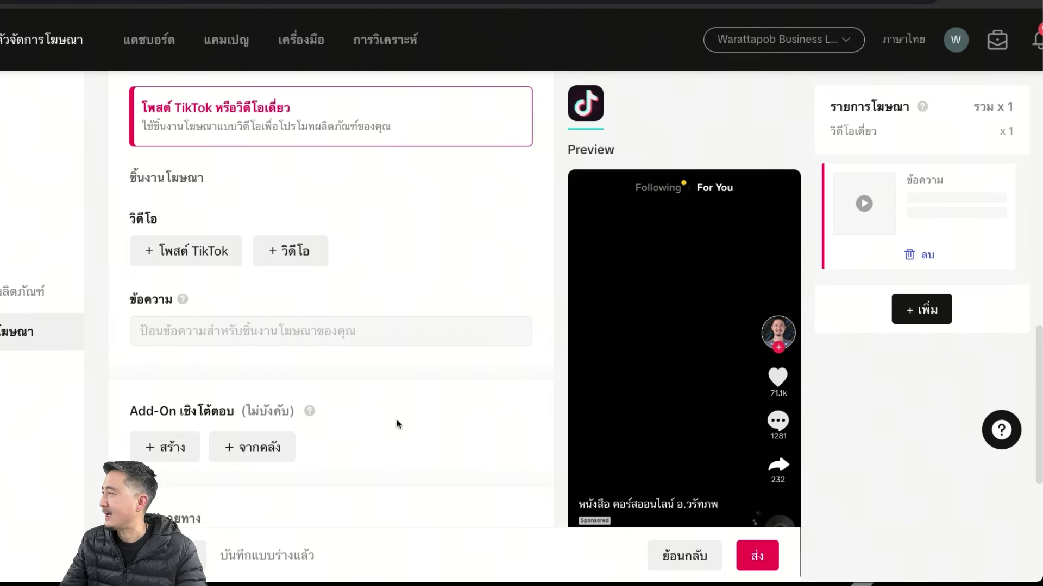
Start creating an interactive add-on, preview the product_card and display_card formats, and close without creating one
scroll(389, 435, "down", 3)
left_click(173, 296)
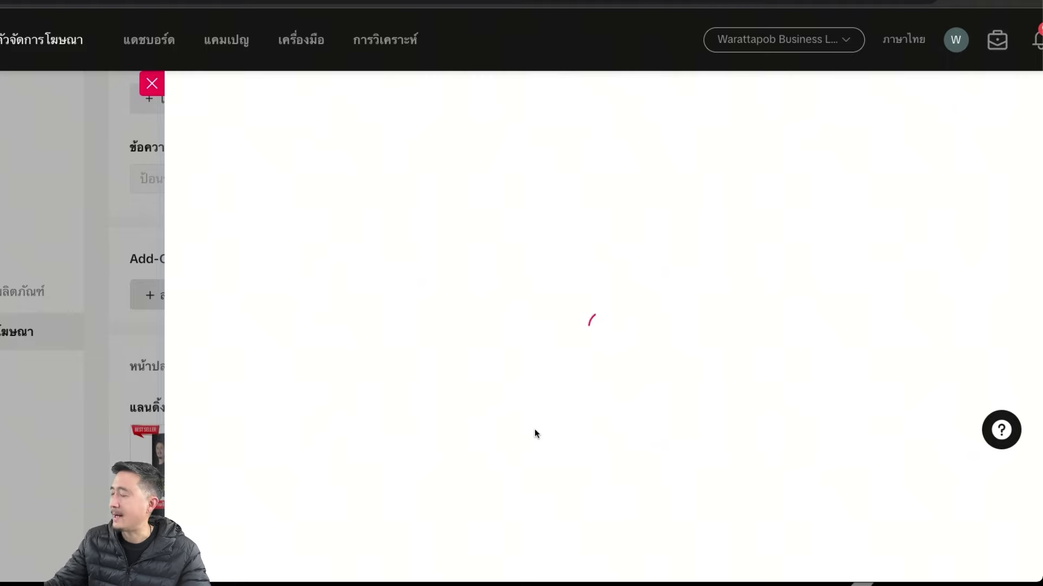
scroll(524, 444, "down", 2)
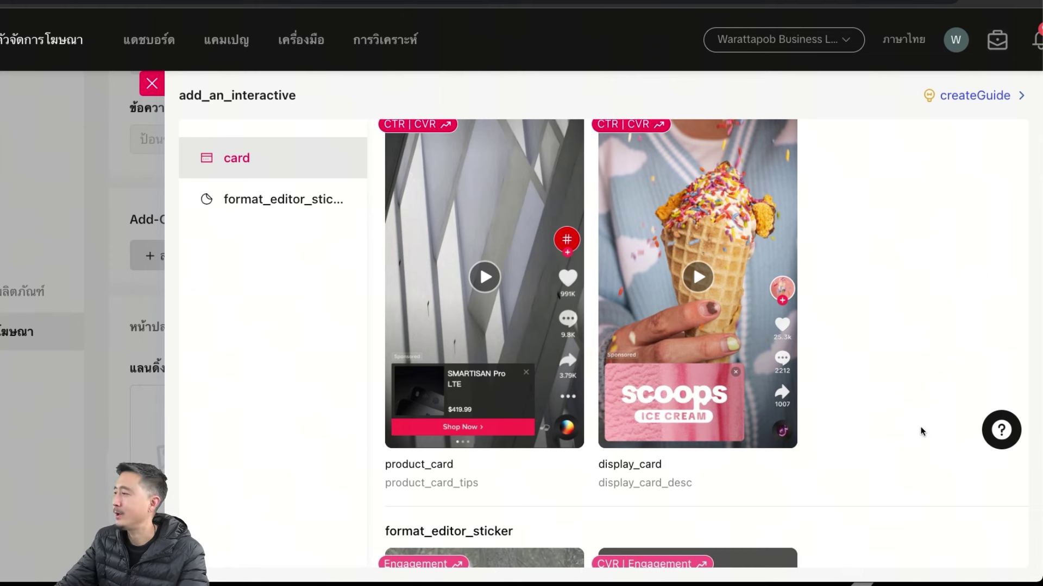
mouse_move(641, 383)
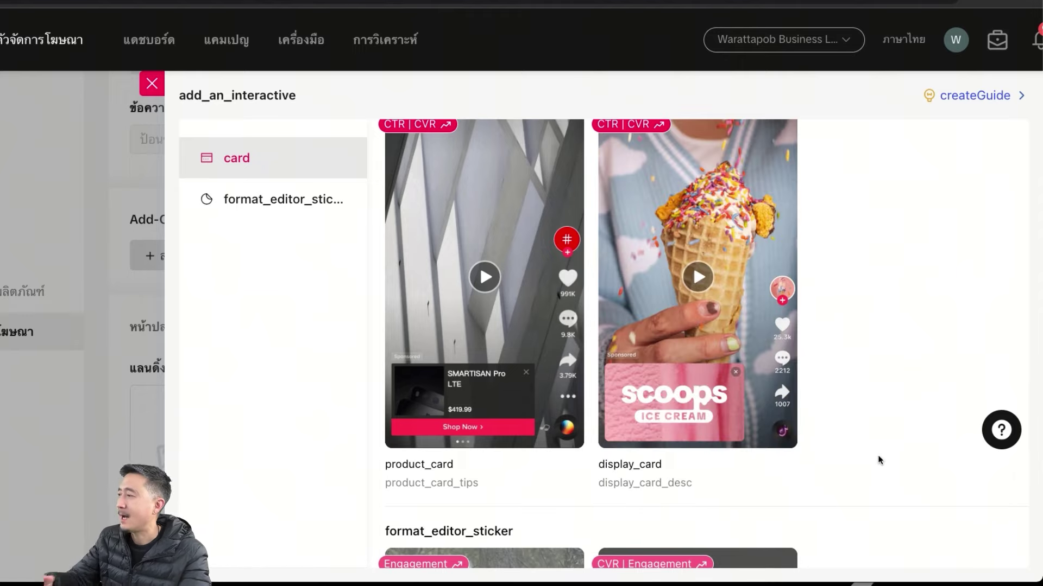
mouse_move(712, 415)
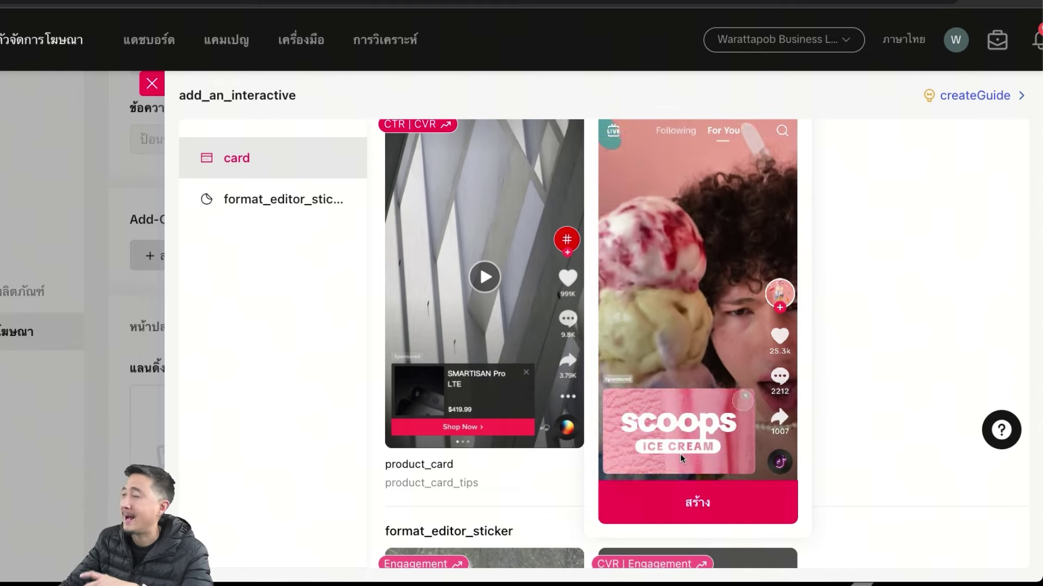
left_click(152, 86)
Return to the ad group settings and switch the Shop Ads type to โฆษณาช้อปปิ้งผ่าน LIVE
scroll(470, 468, "up", 3)
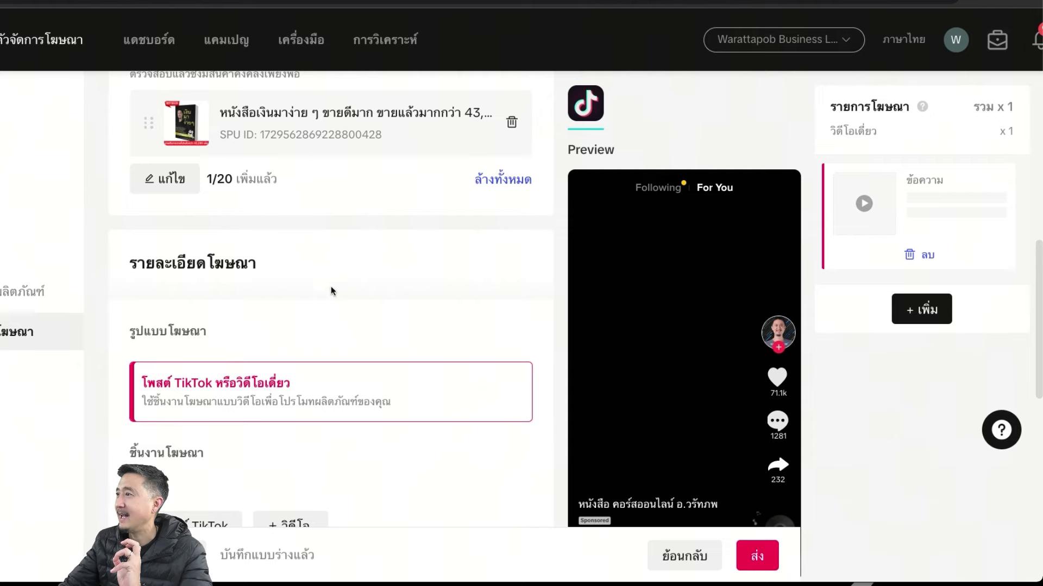
scroll(321, 275, "up", 10)
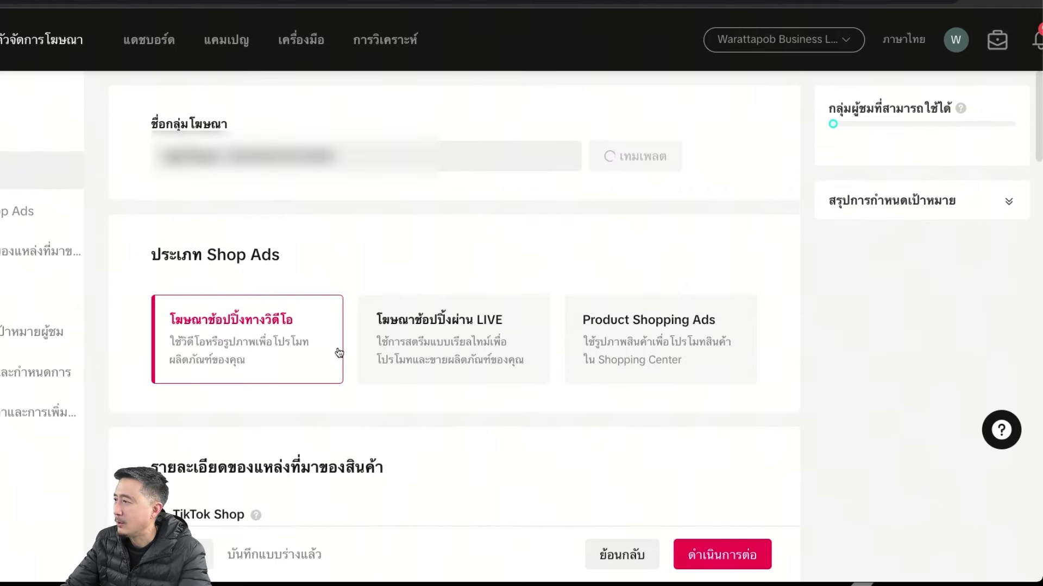
left_click(451, 345)
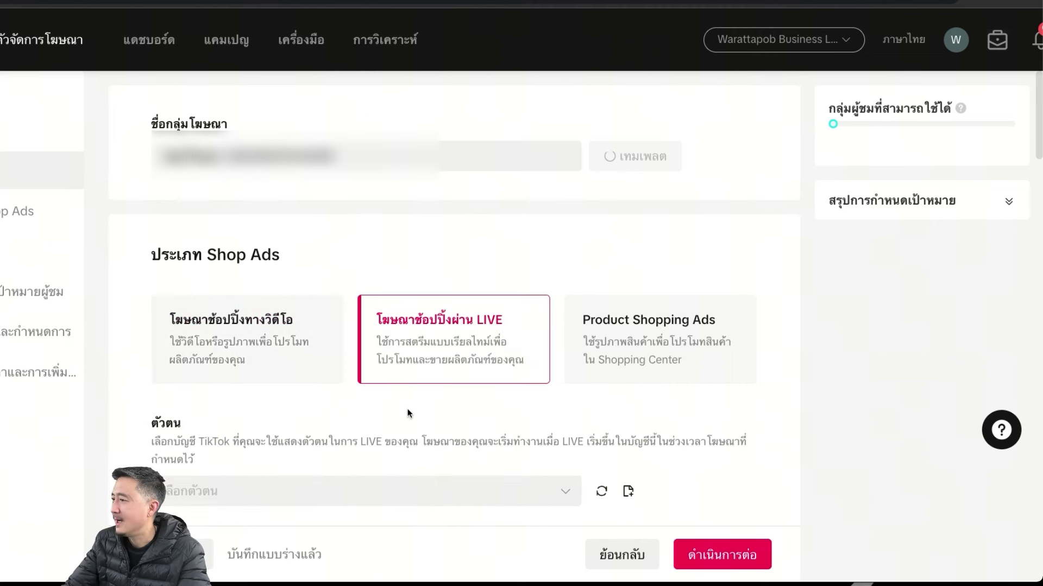
Set the LIVE ad's identity (ตัวตน) to the account labelled TikTok Business account
scroll(408, 410, "down", 1)
scroll(408, 410, "down", 1)
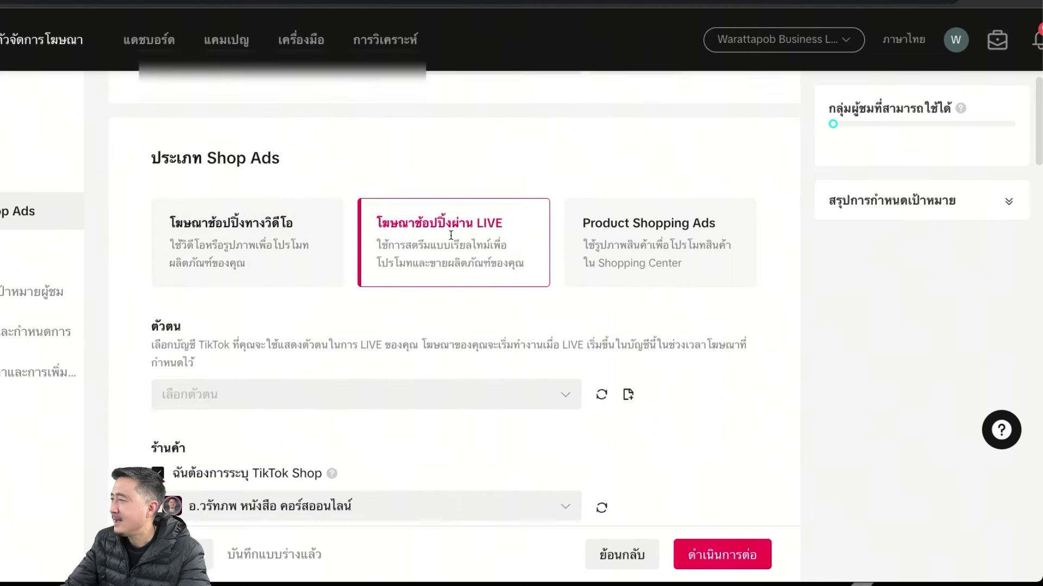
left_click(565, 394)
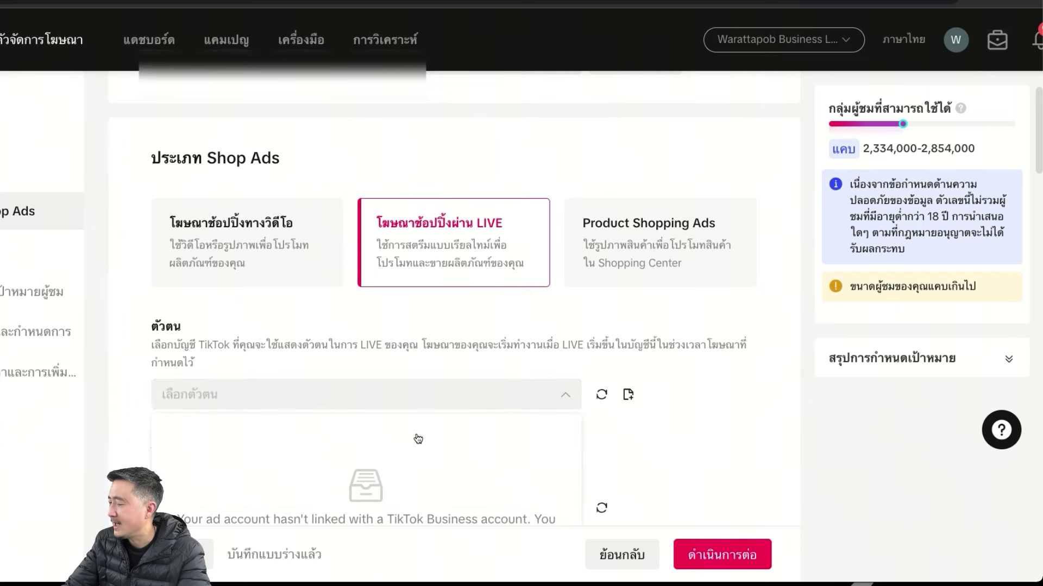
scroll(429, 434, "down", 1)
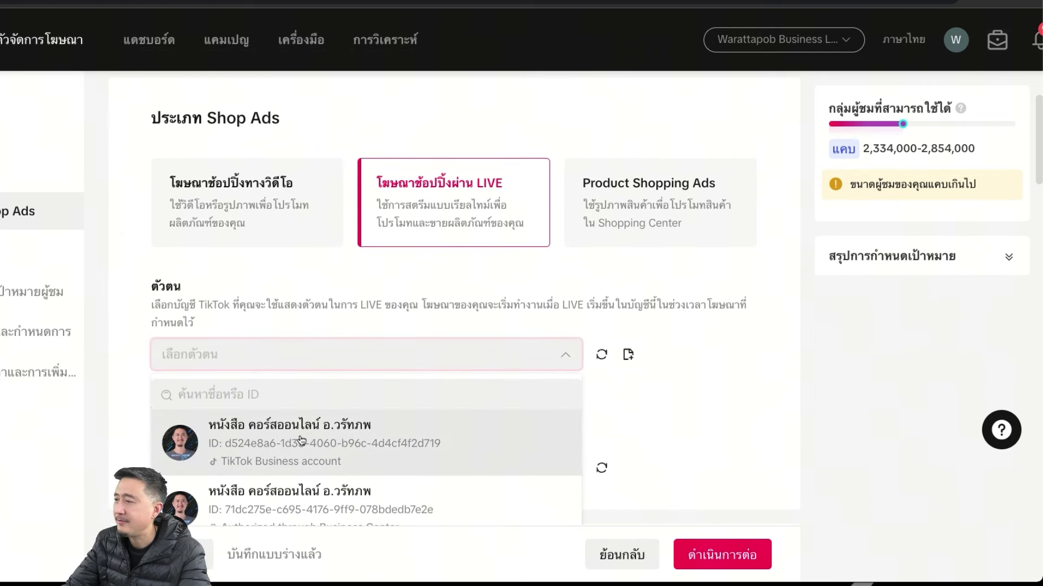
left_click(356, 440)
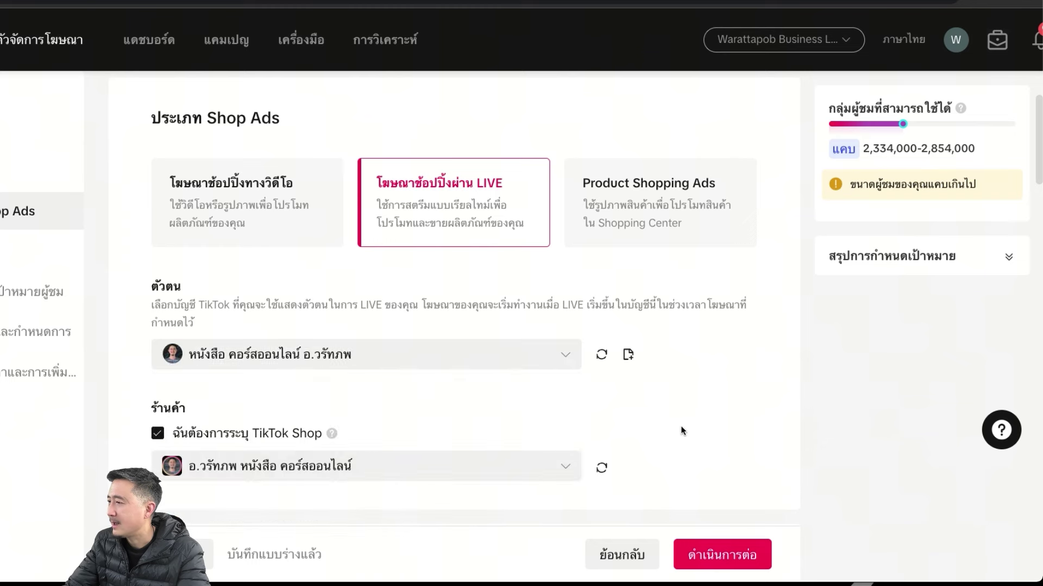
Look through the LIVE ad group's shop, audience and budget settings and preview the start-and-end-time option under กำหนดการ
scroll(682, 430, "down", 2)
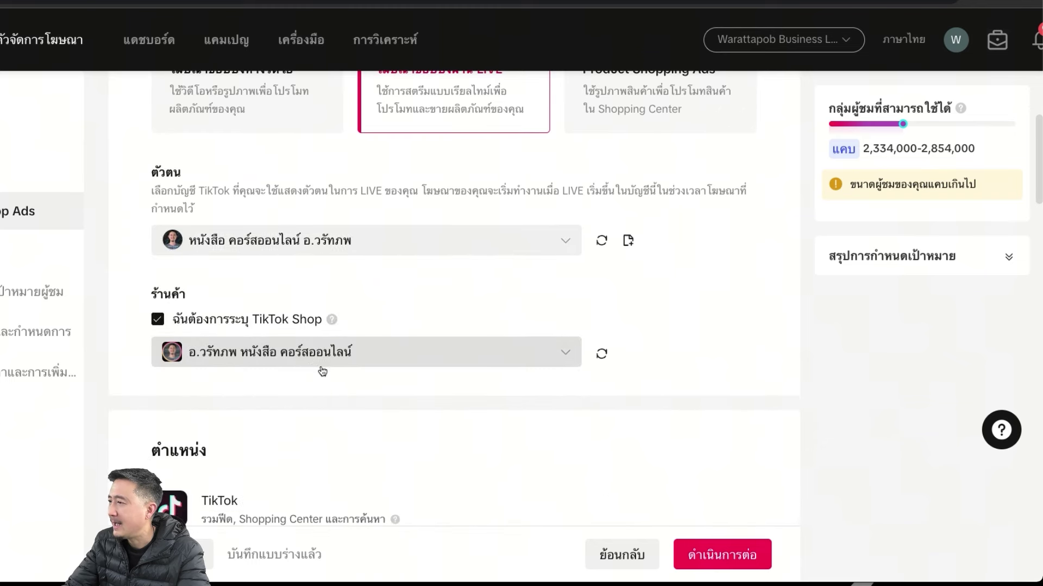
scroll(384, 449, "down", 10)
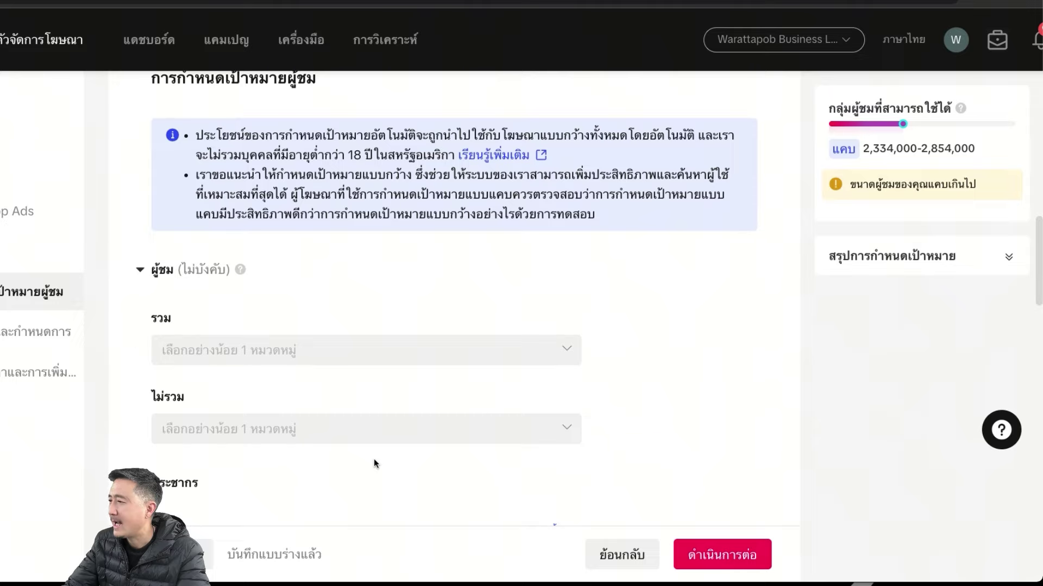
scroll(373, 463, "down", 10)
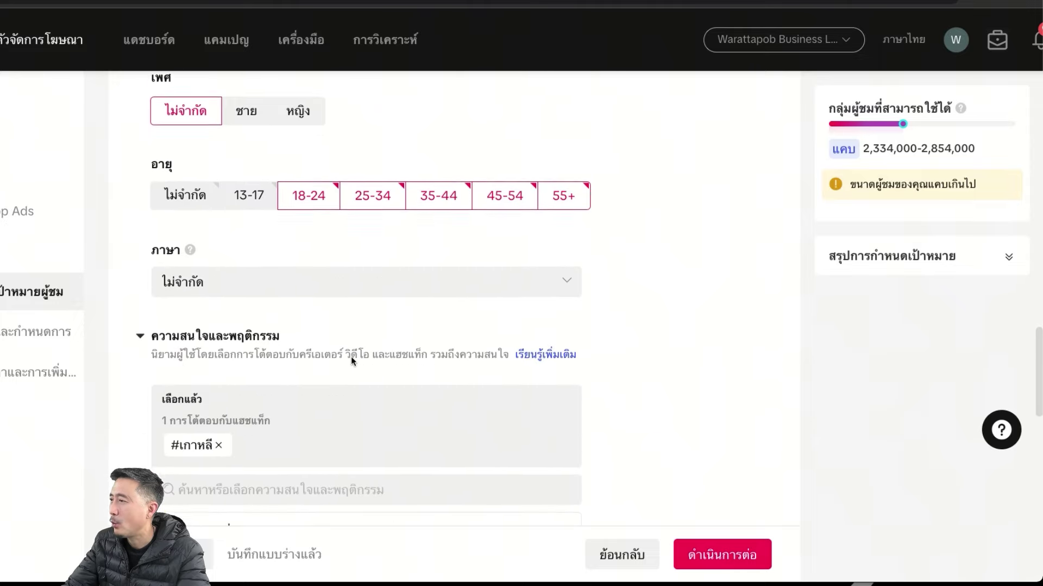
scroll(350, 356, "down", 8)
scroll(394, 418, "up", 3)
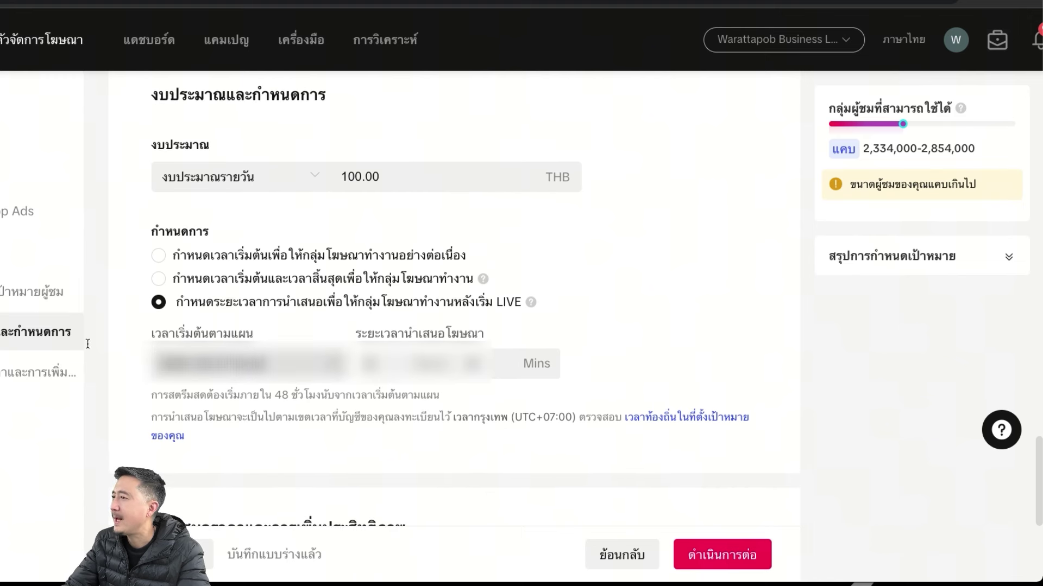
left_click_drag(151, 234, 231, 227)
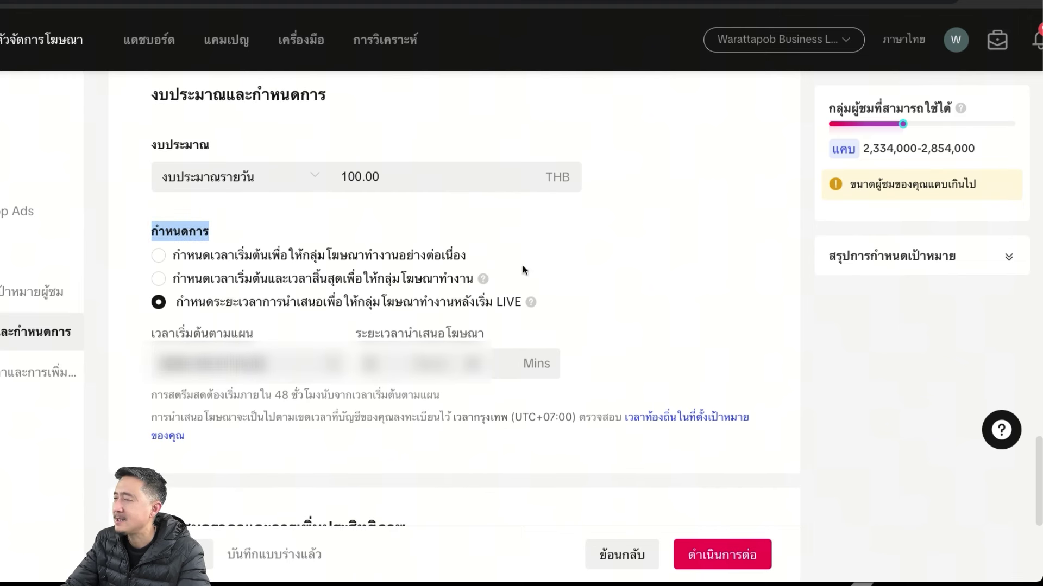
left_click(188, 279)
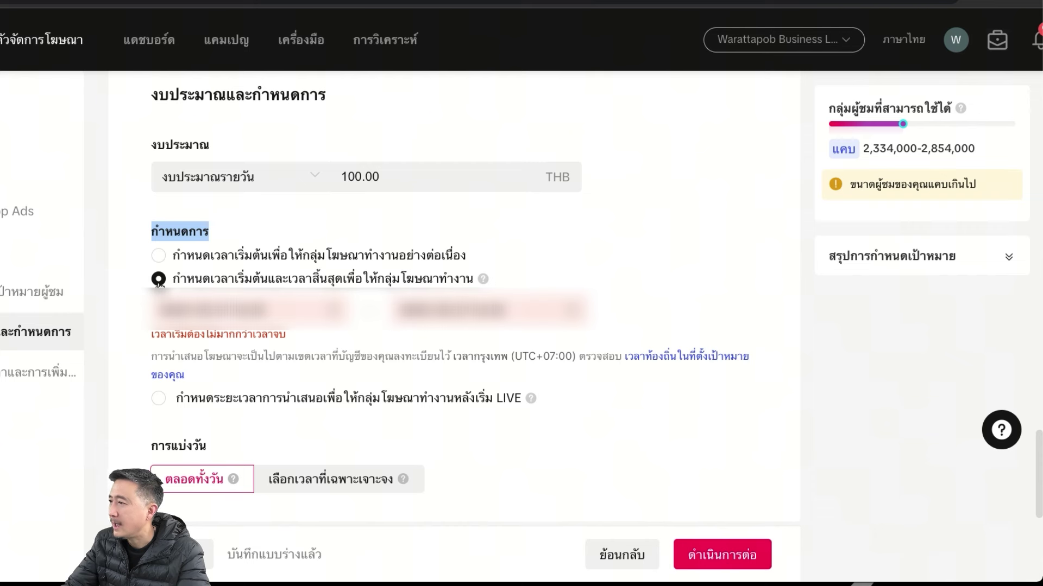
left_click(159, 400)
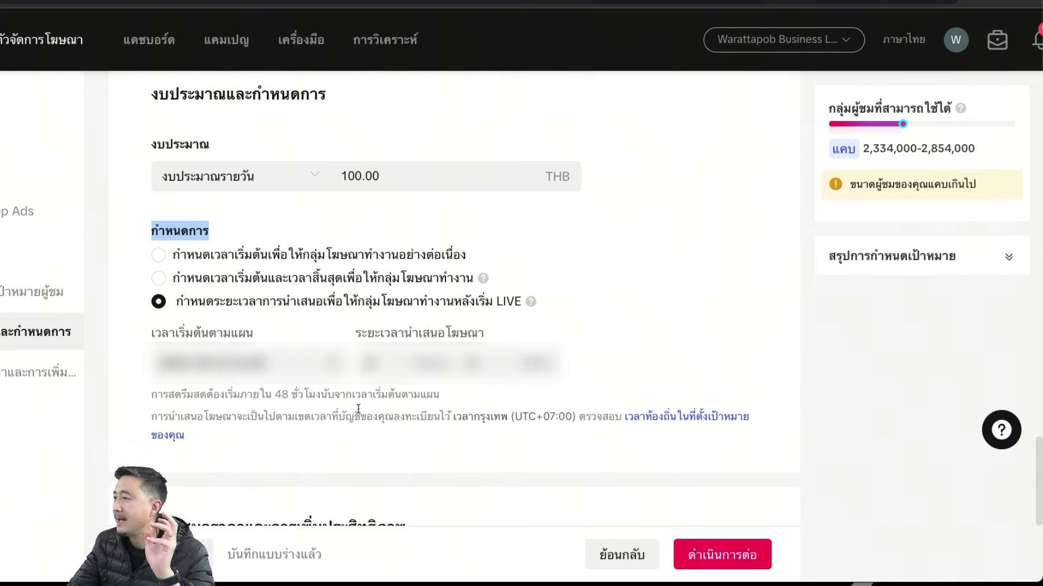
Try out different values in the ระยะเวลานำเสนอโฆษณา fields of the schedule that runs after LIVE starts
left_click(369, 362)
key("BackSpace")
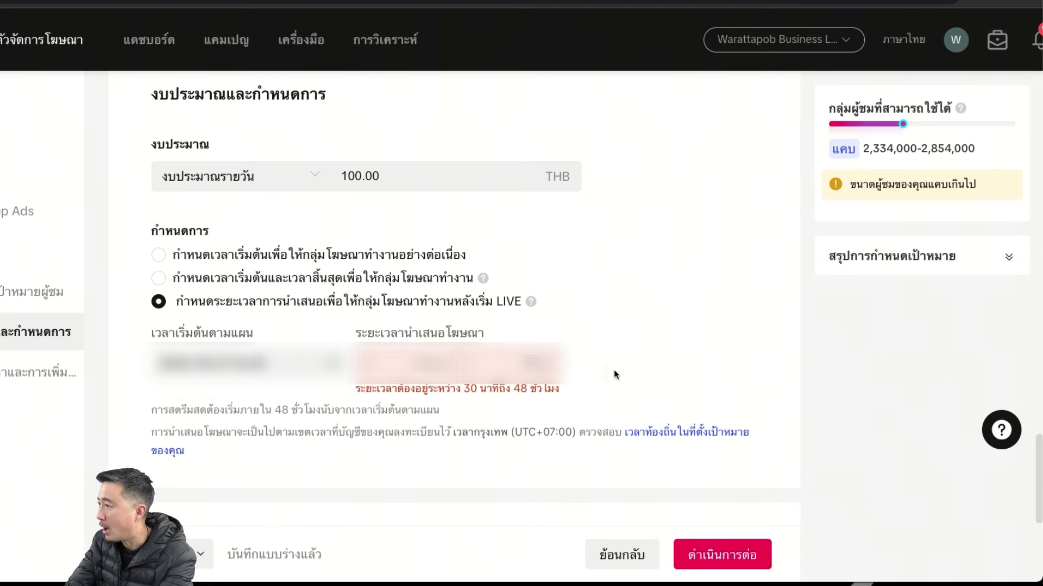
left_click_drag(466, 390, 560, 390)
left_click(478, 363)
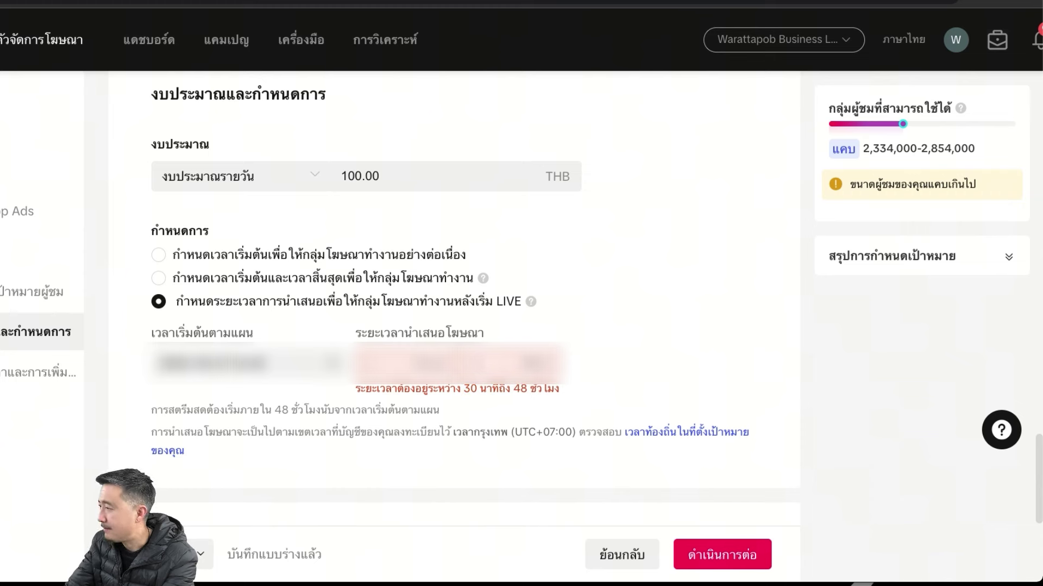
left_click(624, 353)
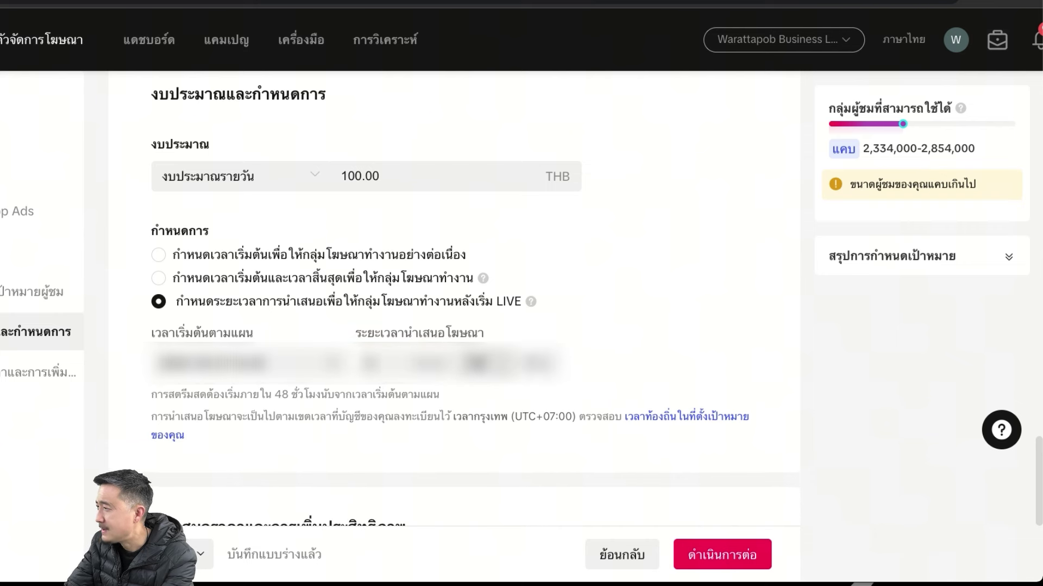
left_click(472, 362)
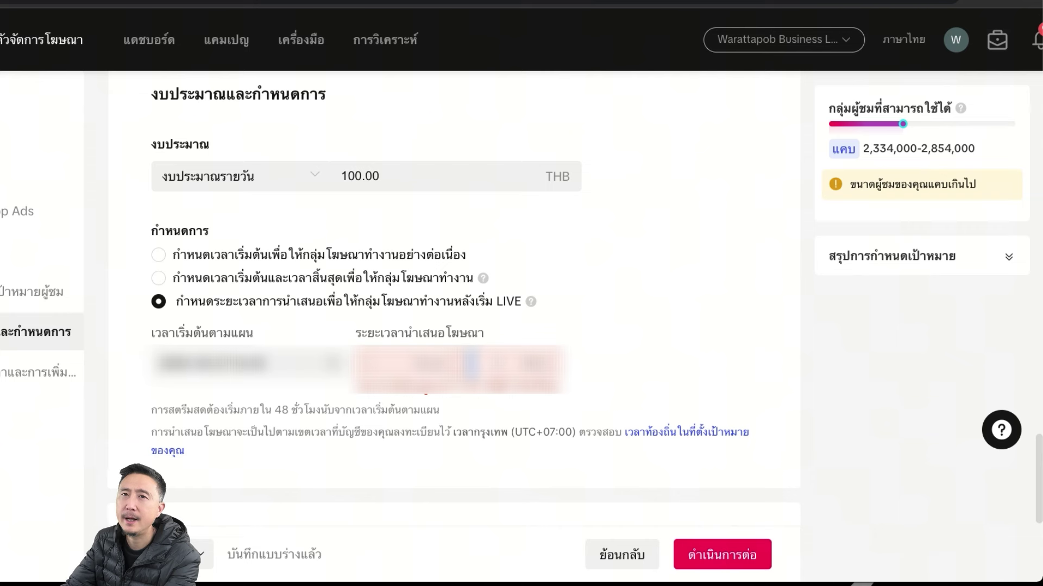
Set the ad group's schedule to กำหนดเวลาเริ่มต้นเพื่อให้กลุ่มโฆษณาทำงานอย่างต่อเนื่อง after comparing it with the LIVE-duration option
left_click(158, 255)
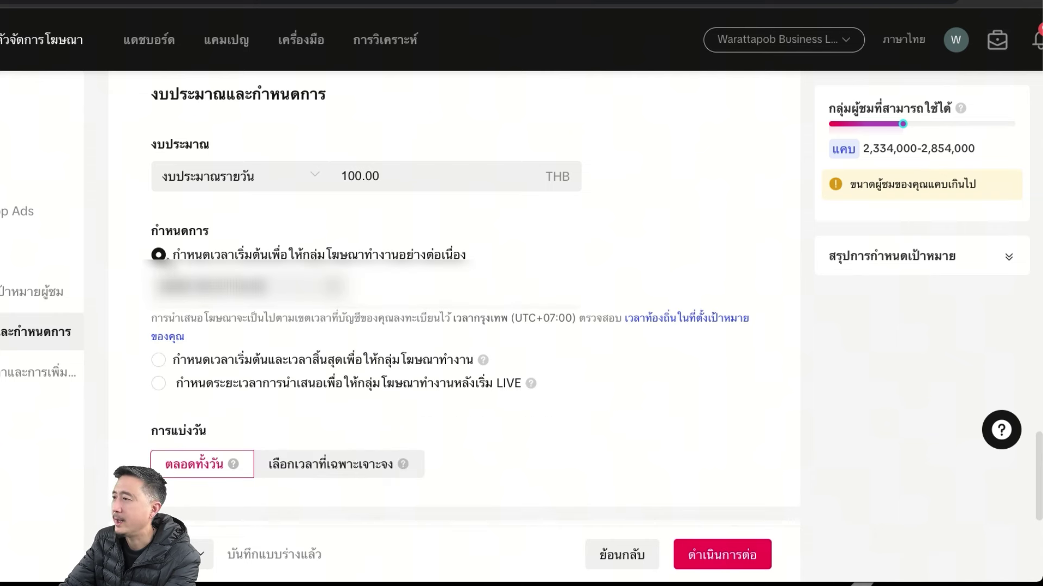
mouse_move(233, 466)
left_click(158, 383)
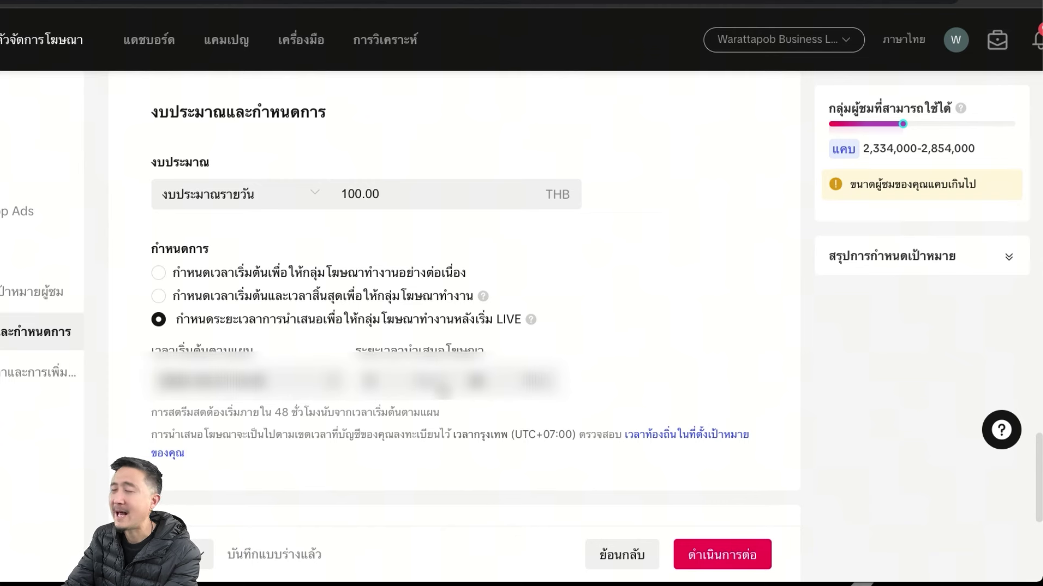
left_click(158, 272)
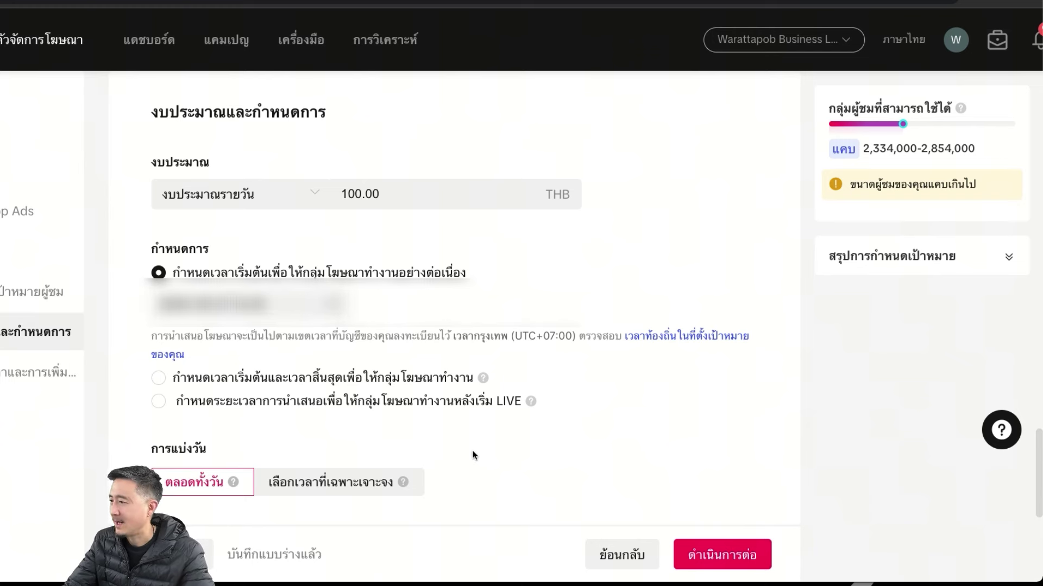
Switch การแบ่งวัน to เลือกเวลาที่เฉพาะเจาะจง and try toggling early-morning slots in the Monday row
scroll(473, 455, "down", 5)
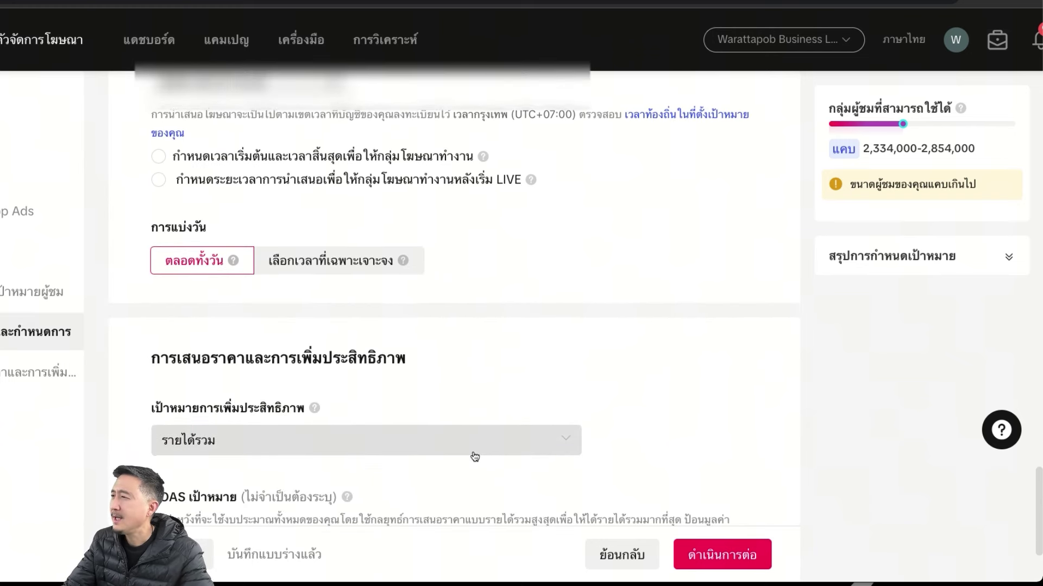
scroll(474, 457, "up", 1)
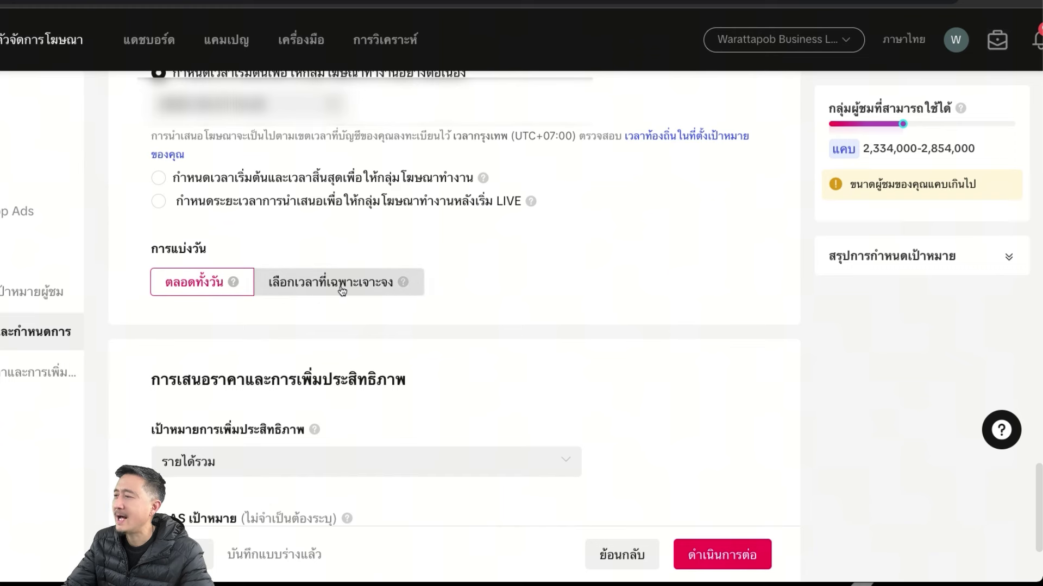
scroll(342, 291, "down", 1)
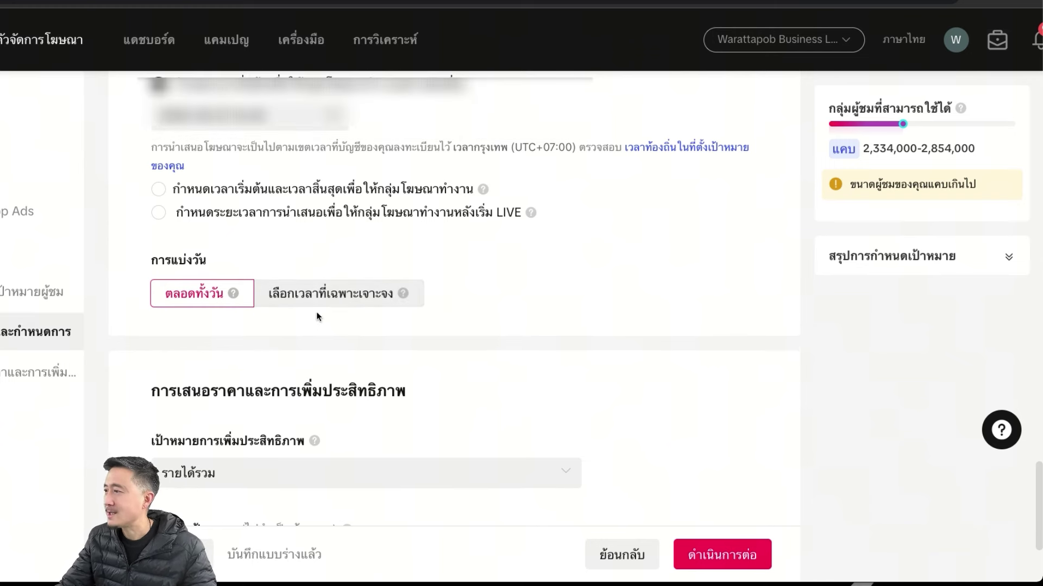
left_click(341, 295)
scroll(364, 358, "down", 1)
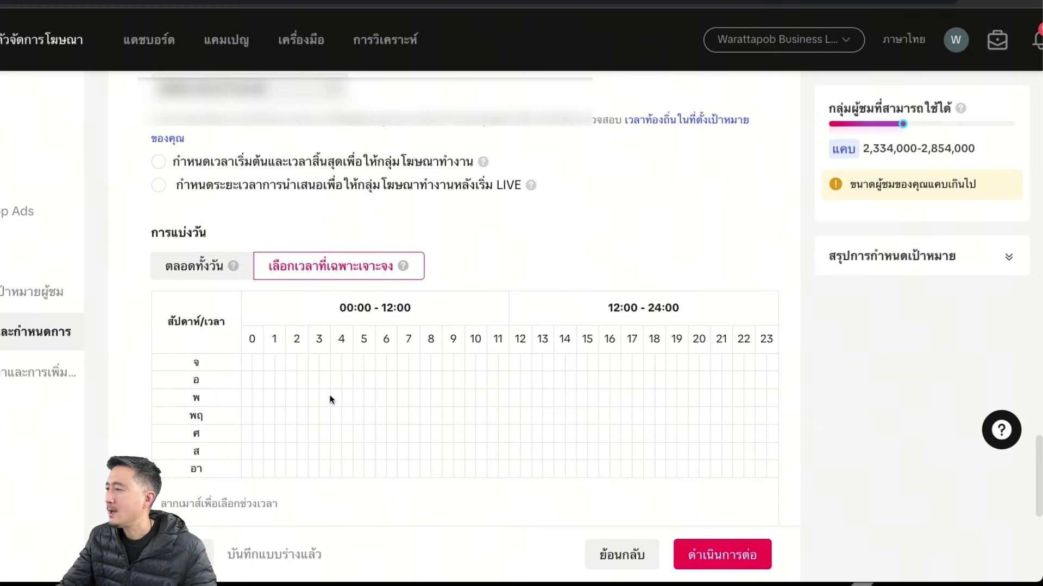
left_click_drag(302, 362, 315, 363)
left_click(331, 366)
left_click(337, 363)
left_click(326, 363)
left_click(302, 363)
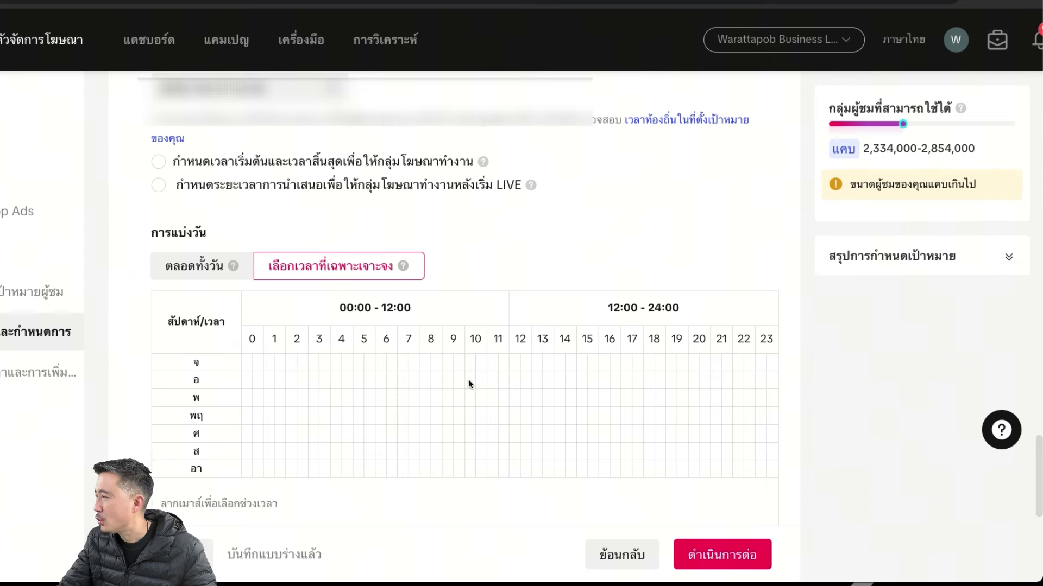
Try marking 10:00–16:00 for every day of the week in the time grid and return การแบ่งวัน to ตลอดทั้งวัน
mouse_move(468, 364)
left_mouse_down()
mouse_move(593, 362)
mouse_move(472, 380)
mouse_move(593, 382)
left_mouse_up()
left_click_drag(466, 401, 598, 416)
left_click_drag(468, 437, 546, 470)
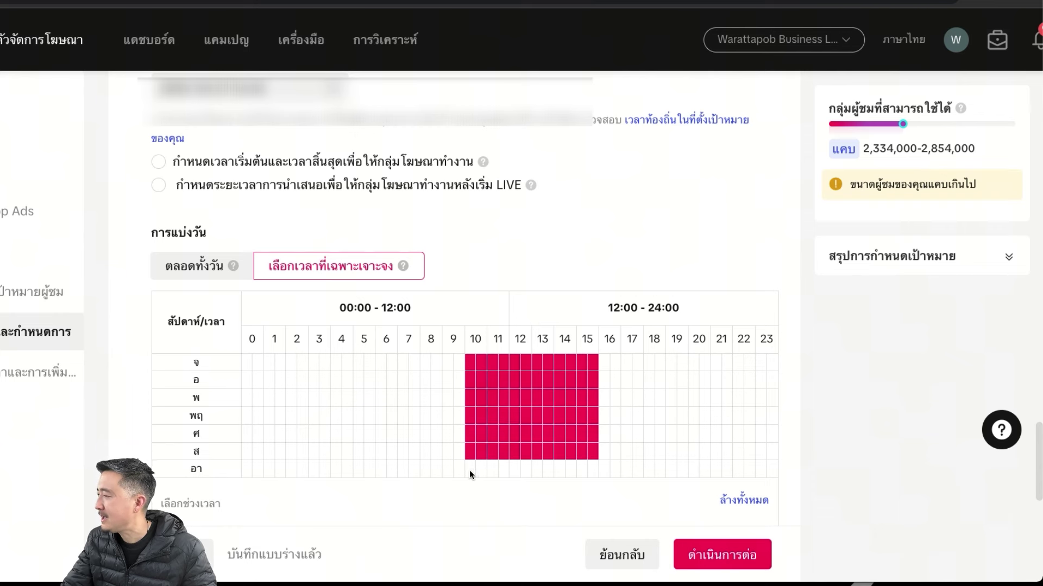
left_click_drag(470, 470, 566, 484)
scroll(551, 491, "down", 2)
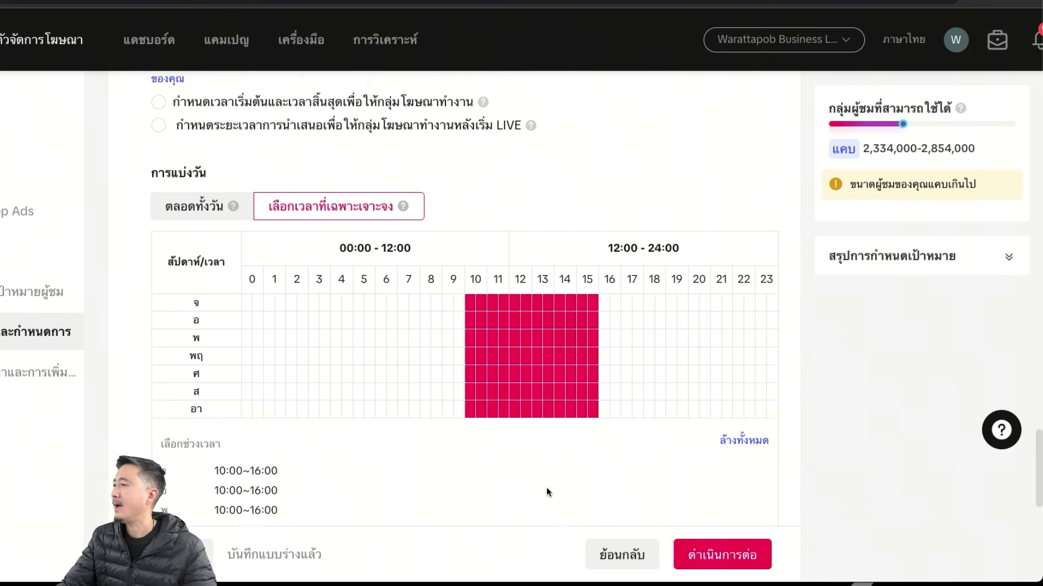
left_click(194, 206)
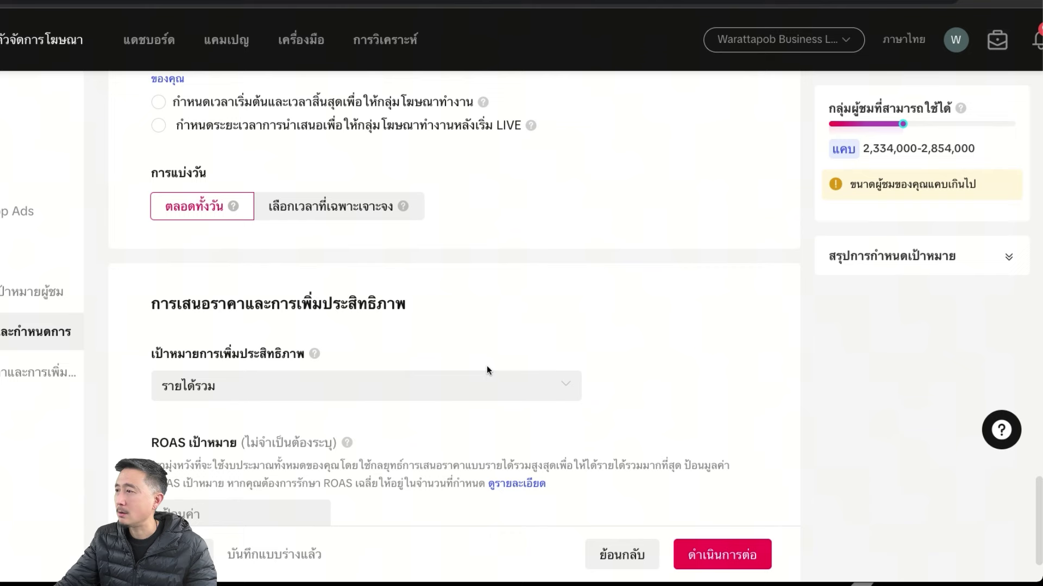
Set the ad group's optimization goal (เป้าหมายการเพิ่มประสิทธิภาพ) to ยอดผู้ชมอย่างต่อเนื่อง
scroll(444, 368, "down", 3)
left_click(414, 302)
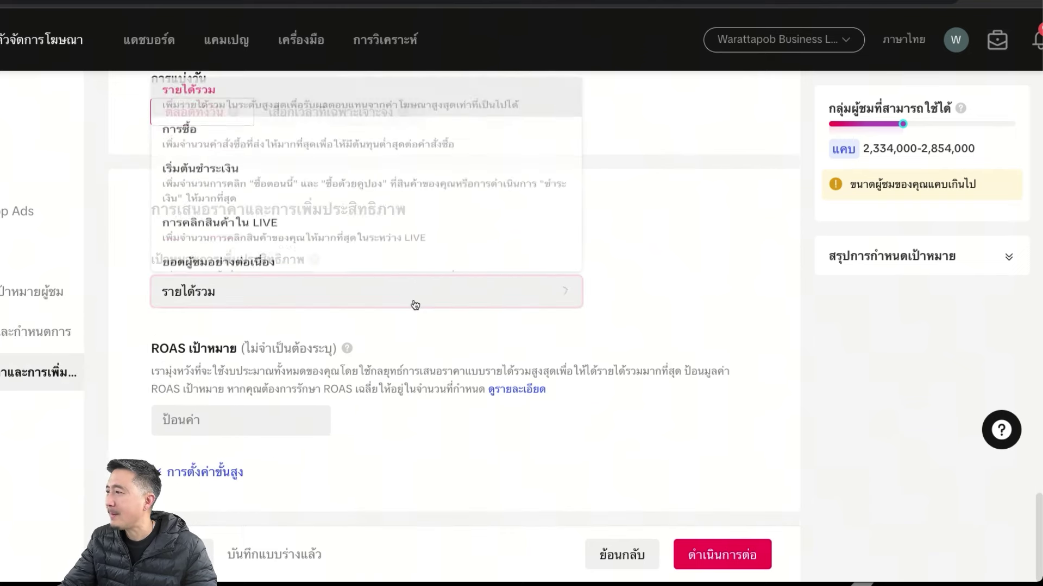
scroll(328, 249, "up", 2)
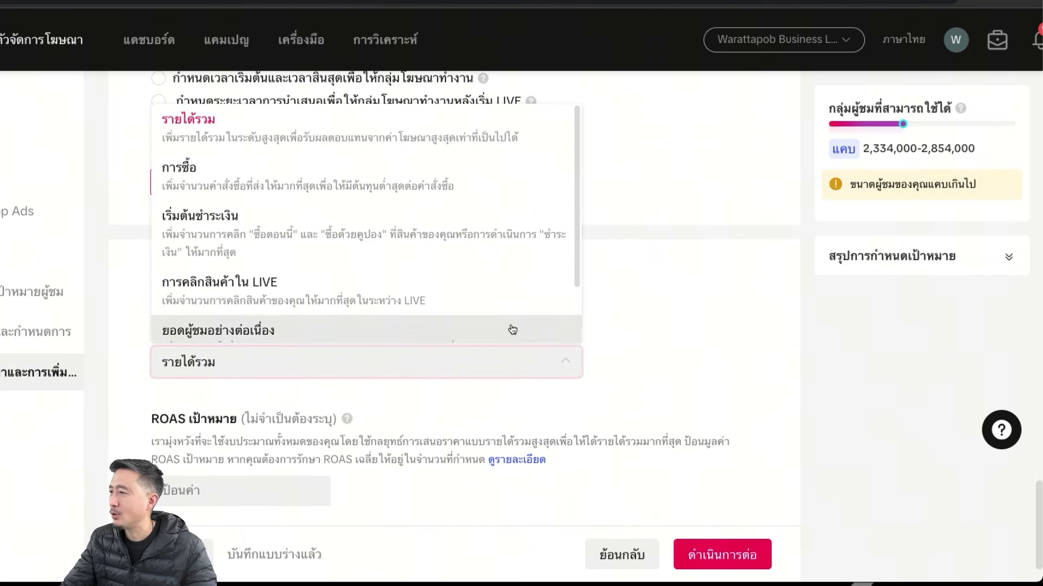
left_click(498, 329)
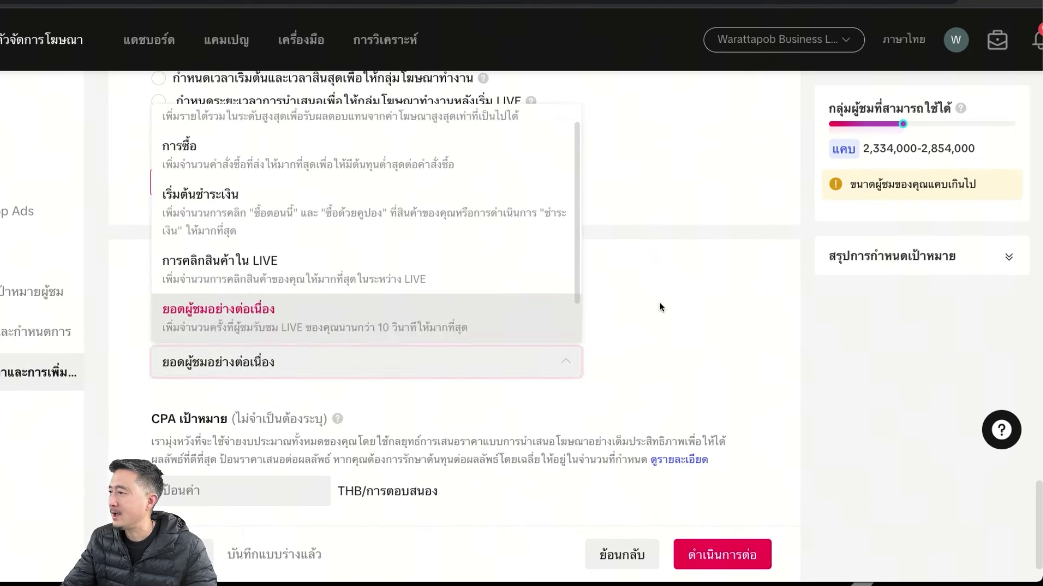
Read through the available optimization goals from รายได้รวม to การคลิก, leaving ยอดผู้ชมอย่างต่อเนื่อง selected
left_click(285, 372)
scroll(345, 345, "down", 2)
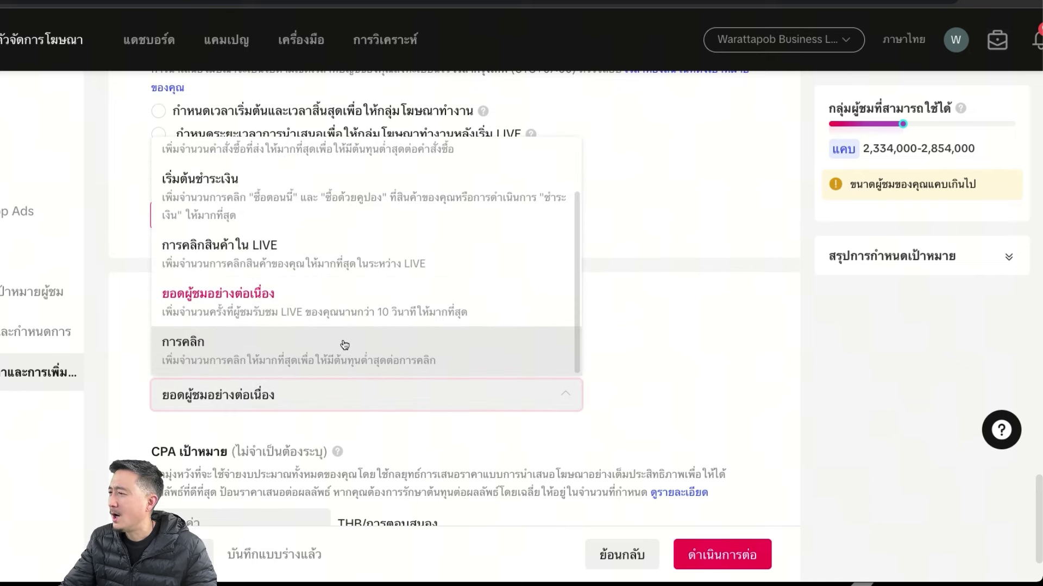
scroll(242, 320, "up", 2)
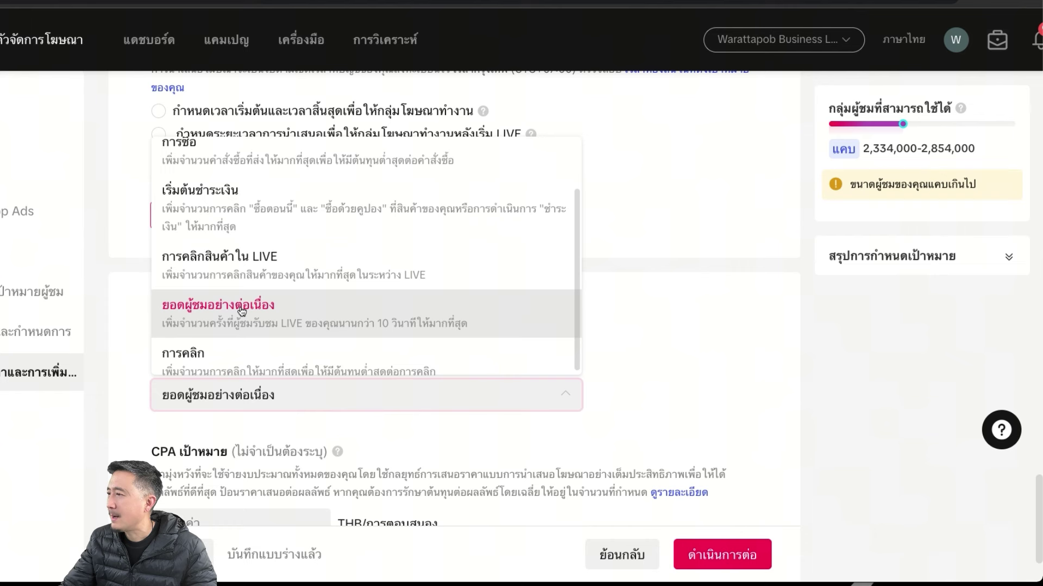
scroll(242, 312, "up", 1)
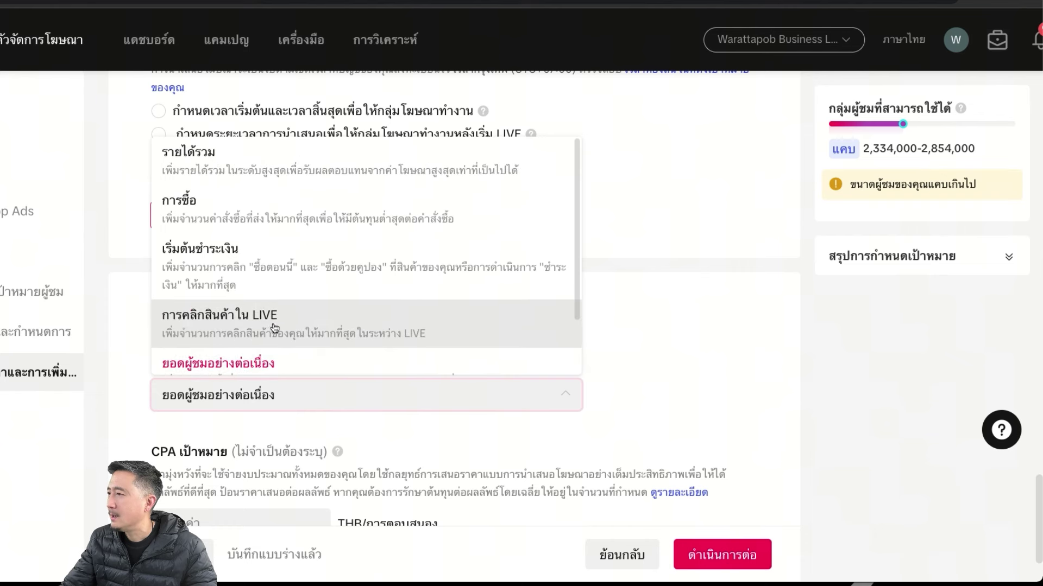
scroll(271, 331, "down", 2)
scroll(244, 332, "down", 1)
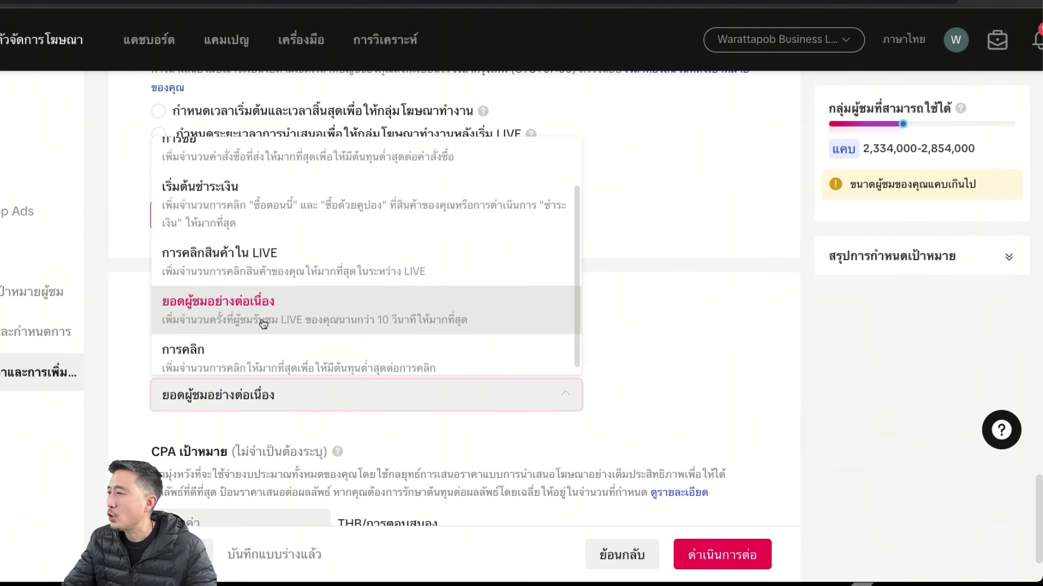
scroll(245, 326, "up", 1)
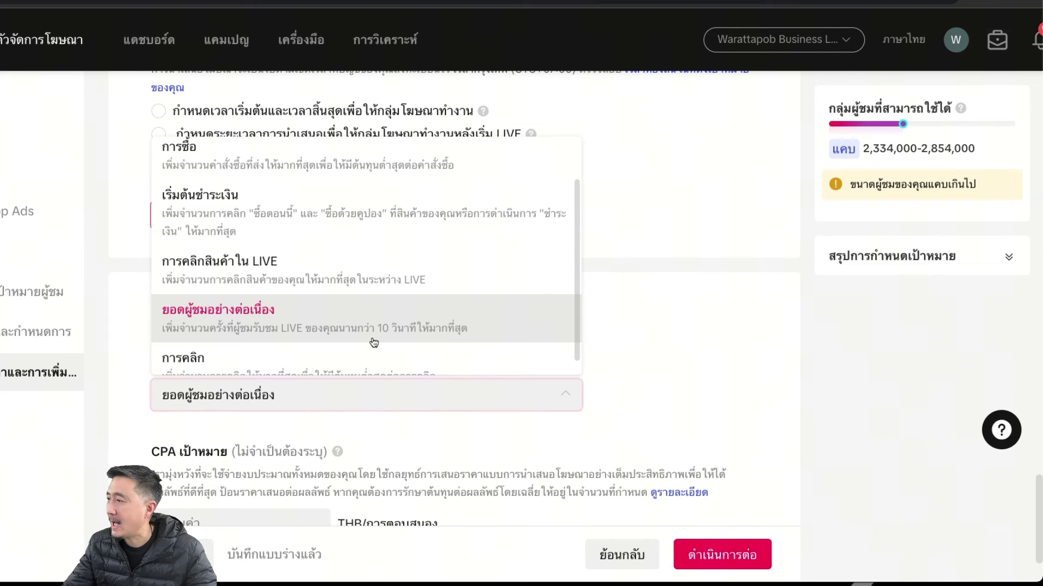
left_click(417, 325)
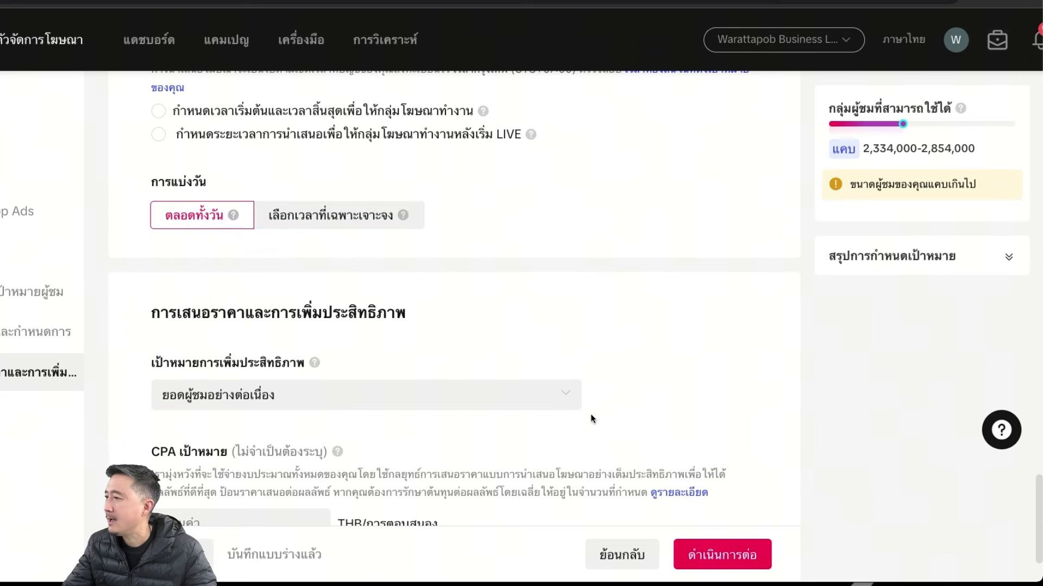
left_click(561, 403)
scroll(258, 356, "up", 1)
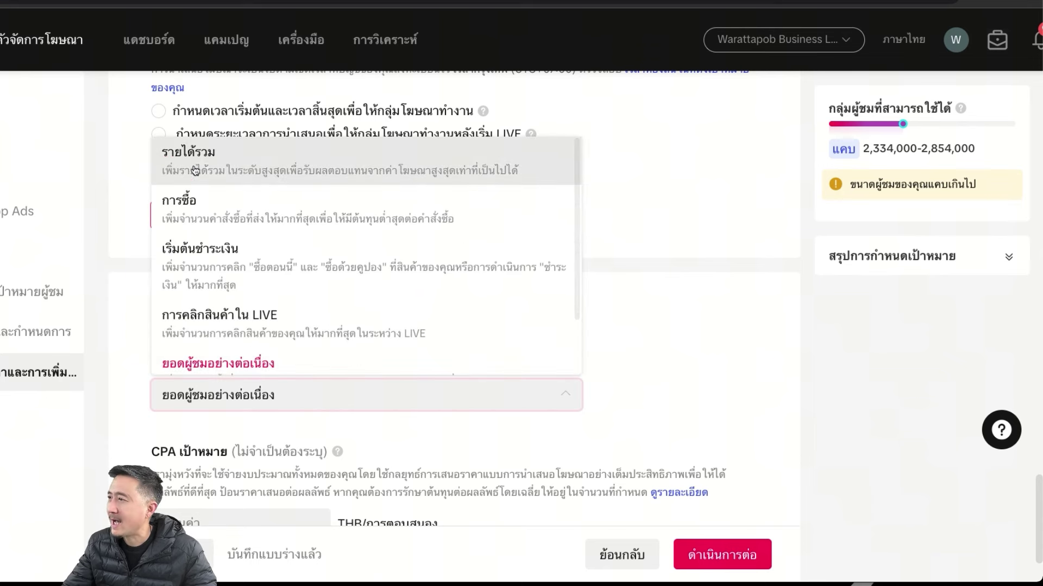
left_click(304, 363)
Examine the optional CPA เป้าหมาย field and recheck the optimization goal list without changing the selection
scroll(566, 468, "down", 2)
left_click(189, 418)
left_click(494, 451)
left_click(252, 424)
left_click(529, 453)
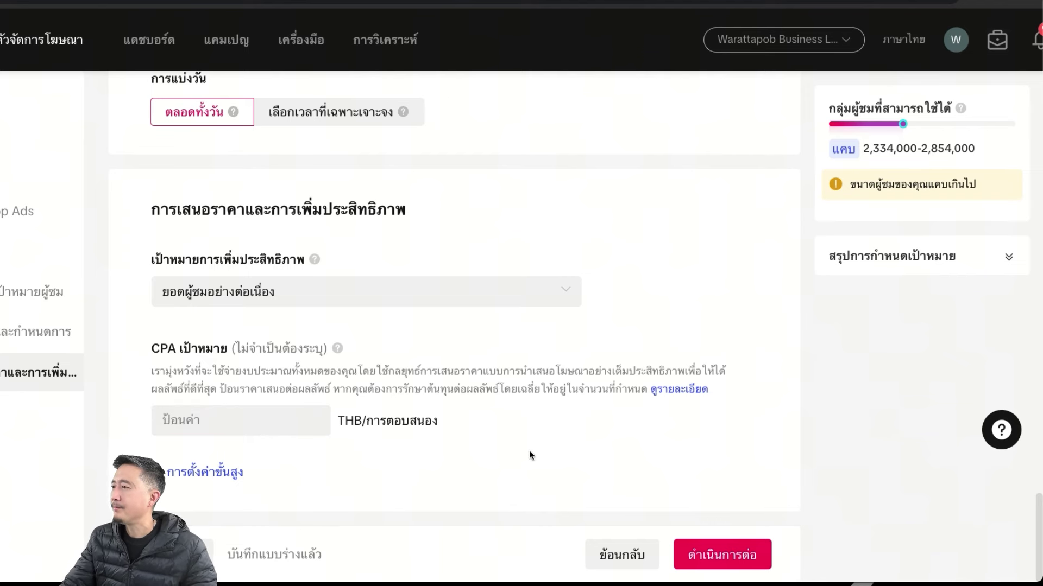
left_click(434, 301)
scroll(355, 293, "up", 1)
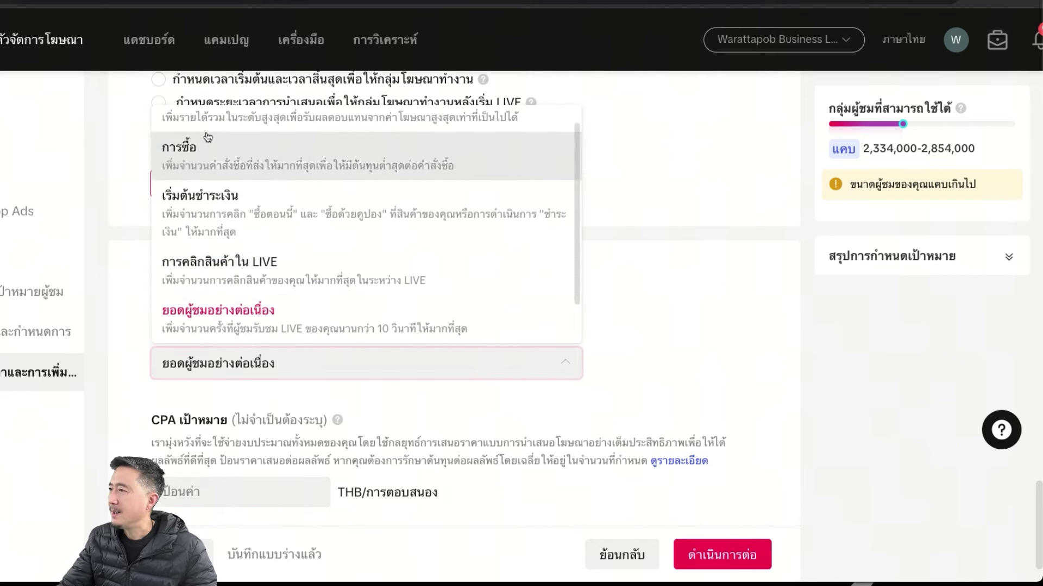
left_click(667, 353)
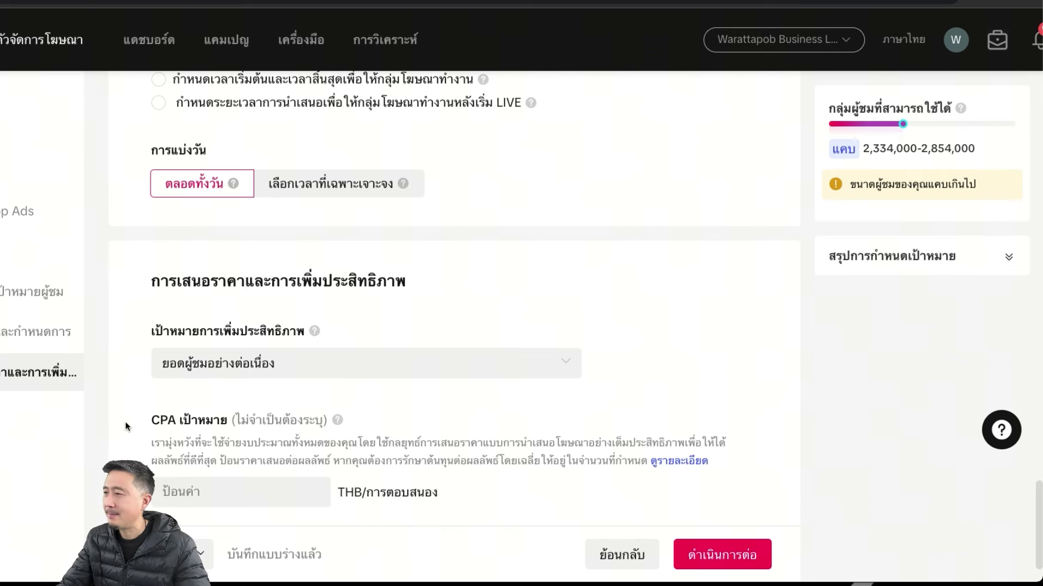
Set the ad group's optimization goal to รายได้รวม, leave the optional ROAS เป้าหมาย blank, and continue to the ad setup
left_click(244, 373)
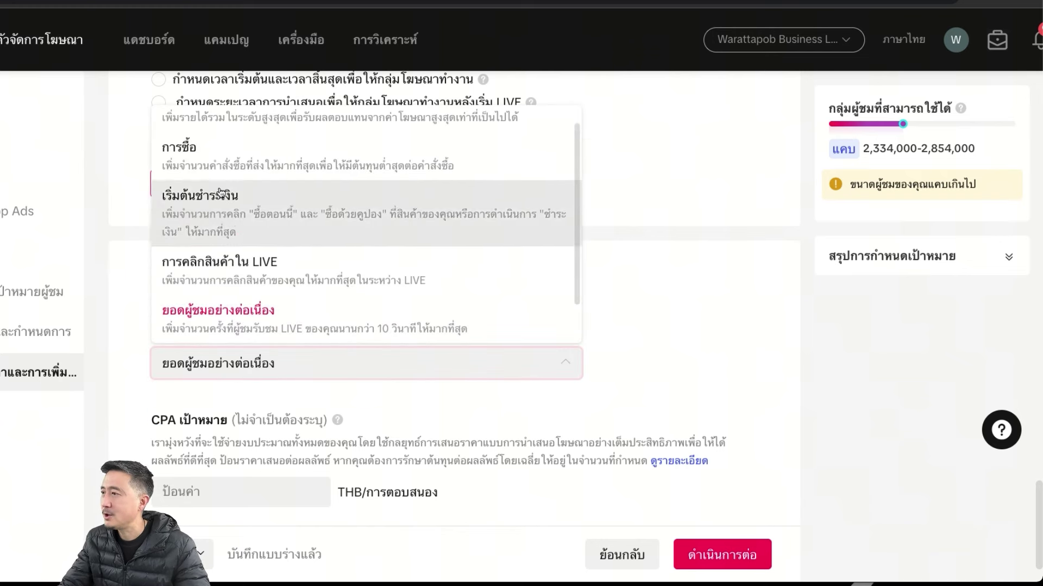
left_click(217, 146)
left_click(239, 342)
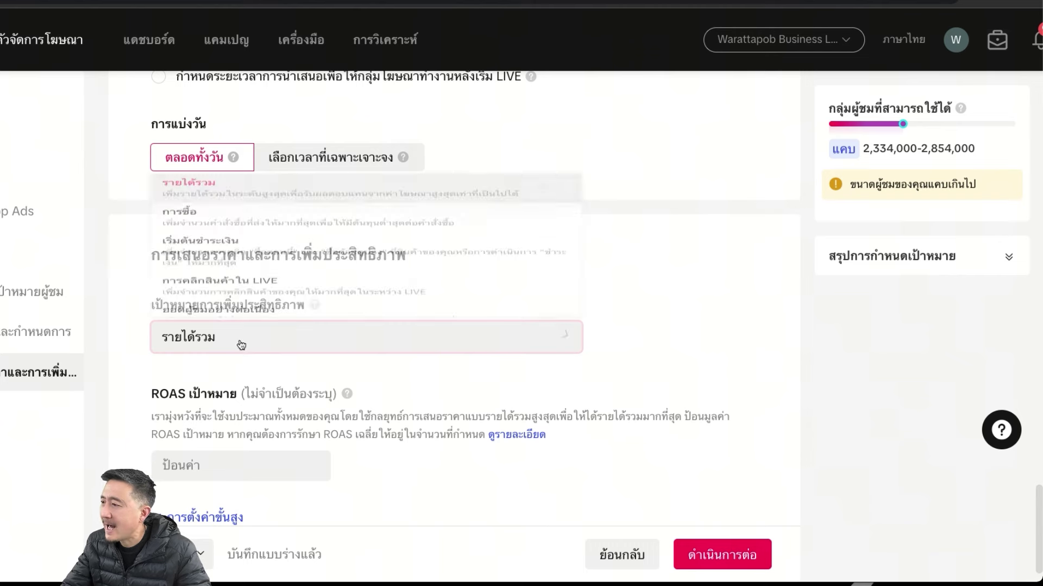
left_click_drag(152, 397, 201, 397)
left_click(696, 370)
scroll(368, 429, "down", 1)
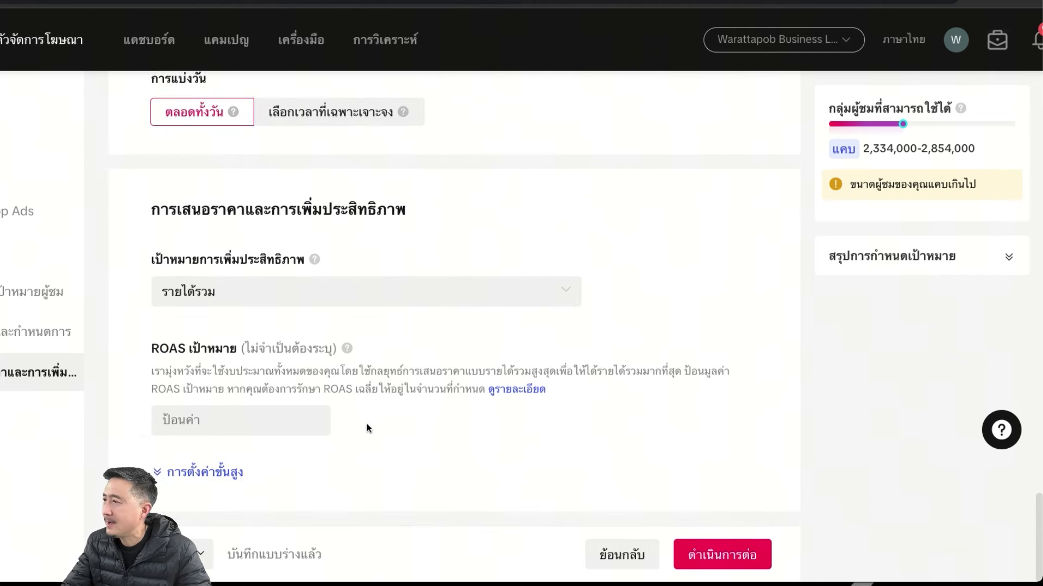
left_click(738, 562)
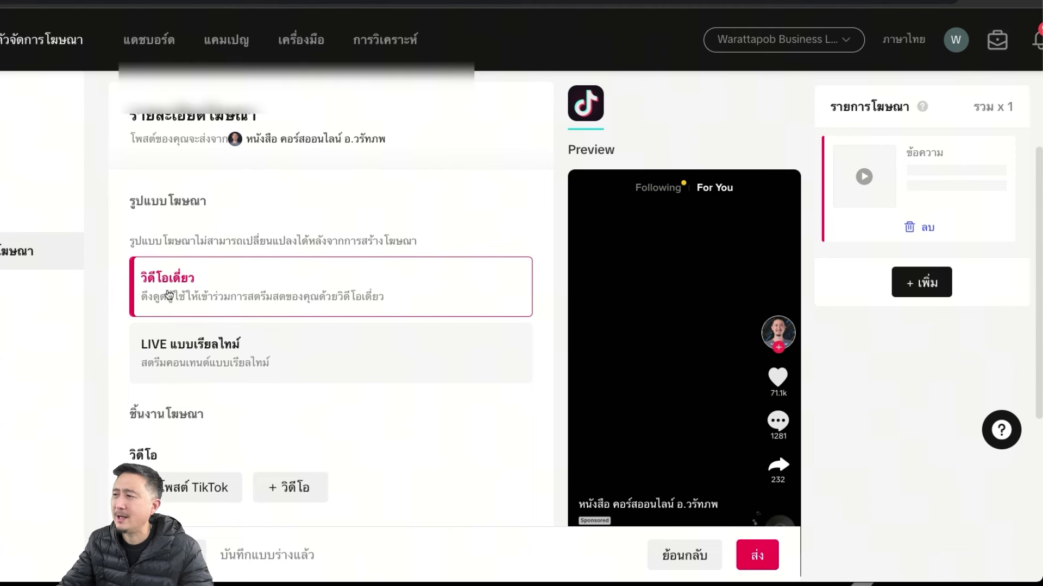
Choose LIVE แบบเรียลไทม์ as the ad format and review the creative section and LIVE preview
left_click(205, 361)
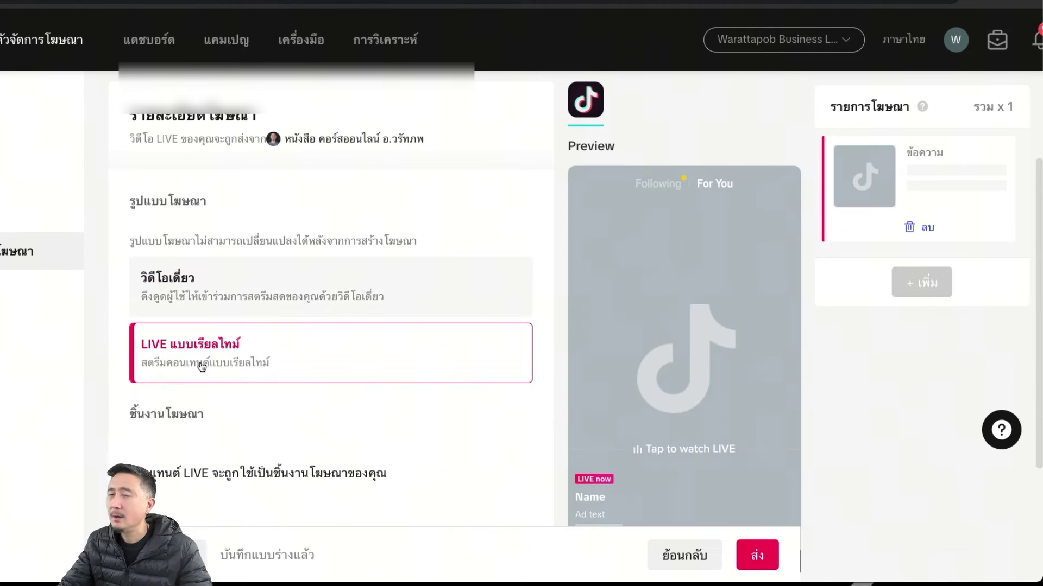
scroll(331, 435, "down", 2)
scroll(342, 435, "down", 1)
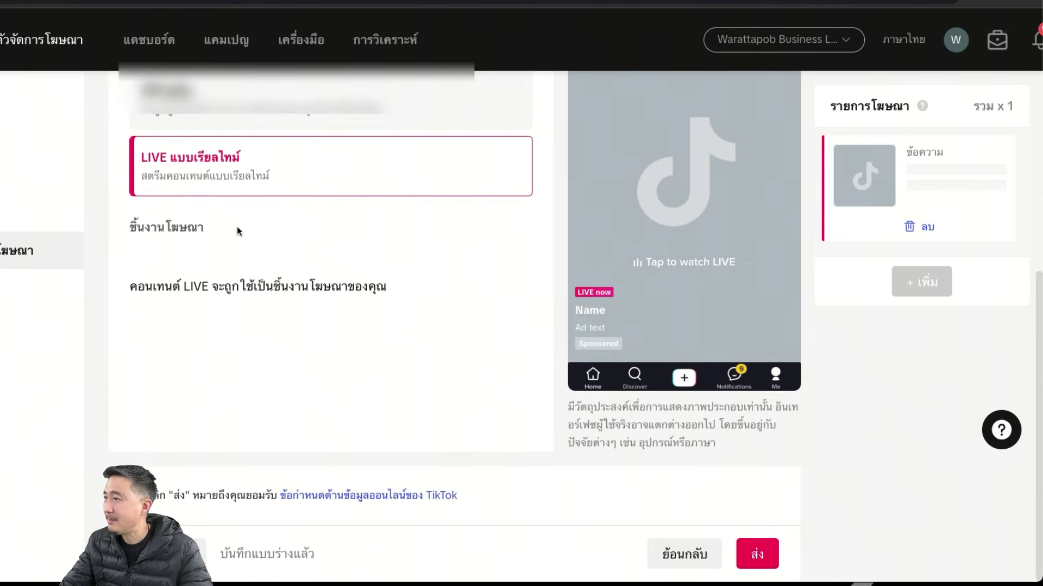
scroll(207, 228, "up", 3)
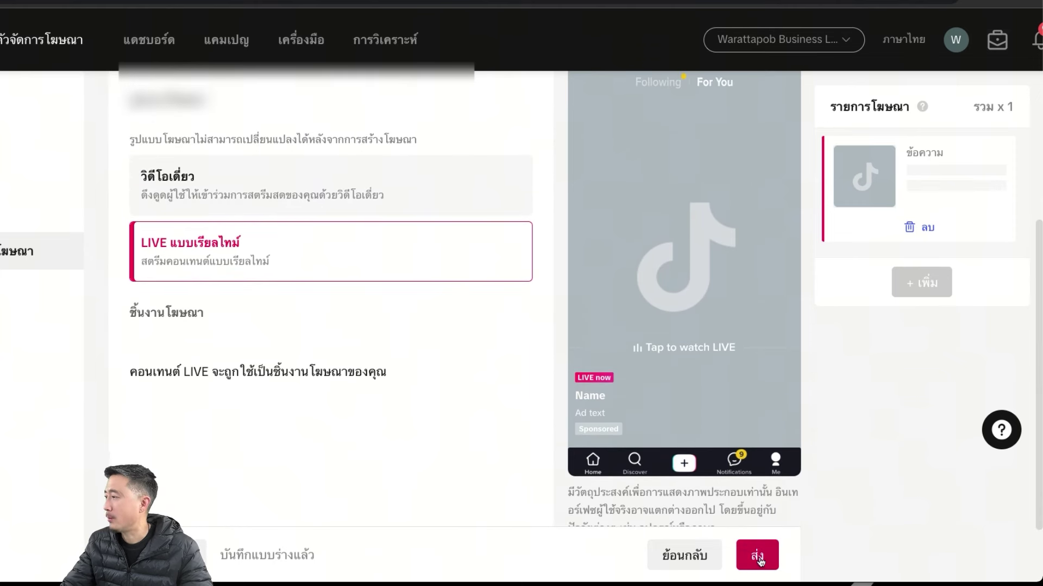
scroll(226, 329, "up", 1)
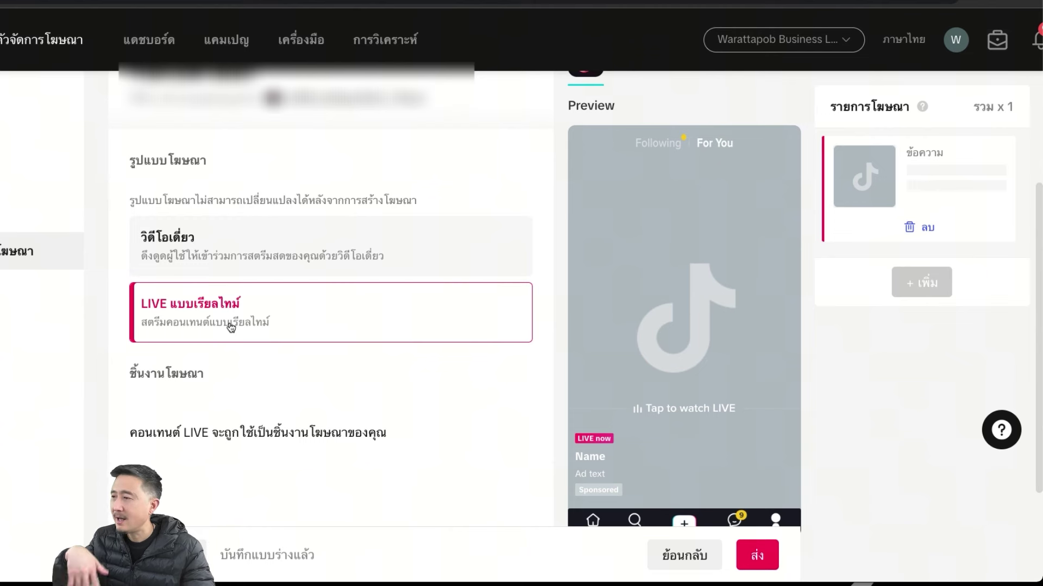
scroll(228, 325, "up", 3)
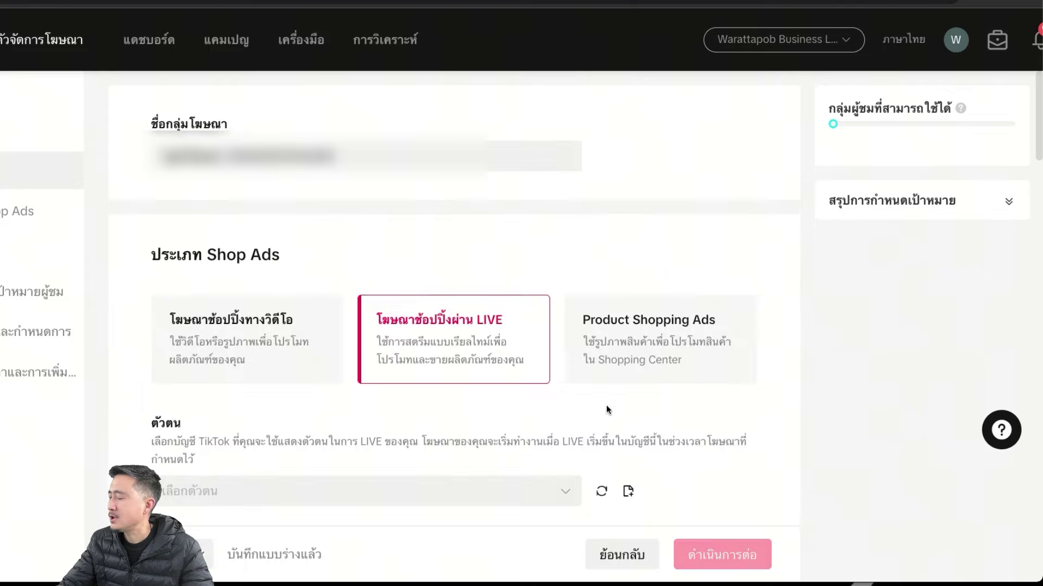
Set the Shop Ads type to Product Shopping Ads and choose the book and online-course TikTok Shop as the product source
left_click(649, 341)
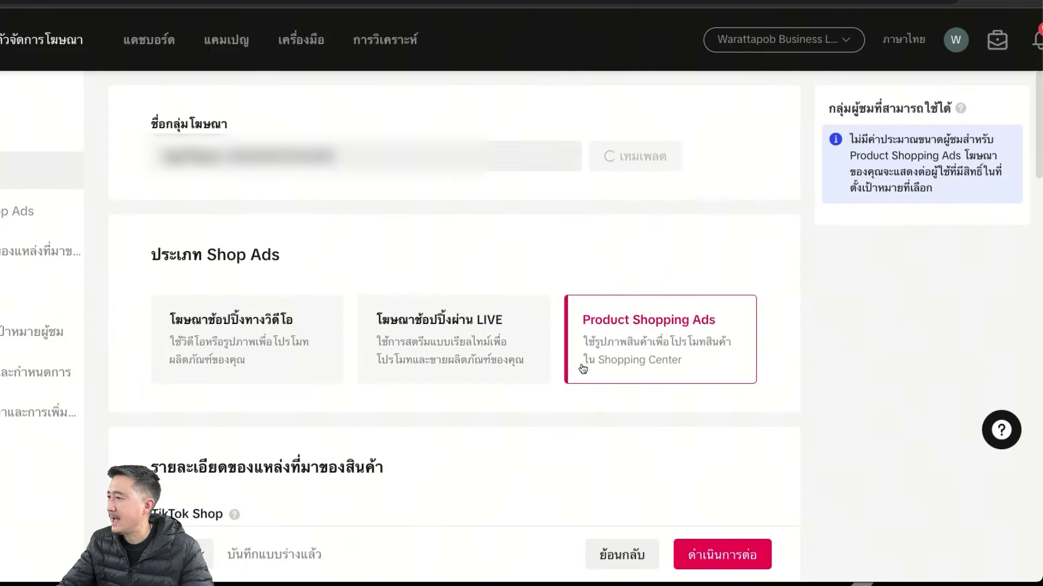
scroll(553, 380, "down", 6)
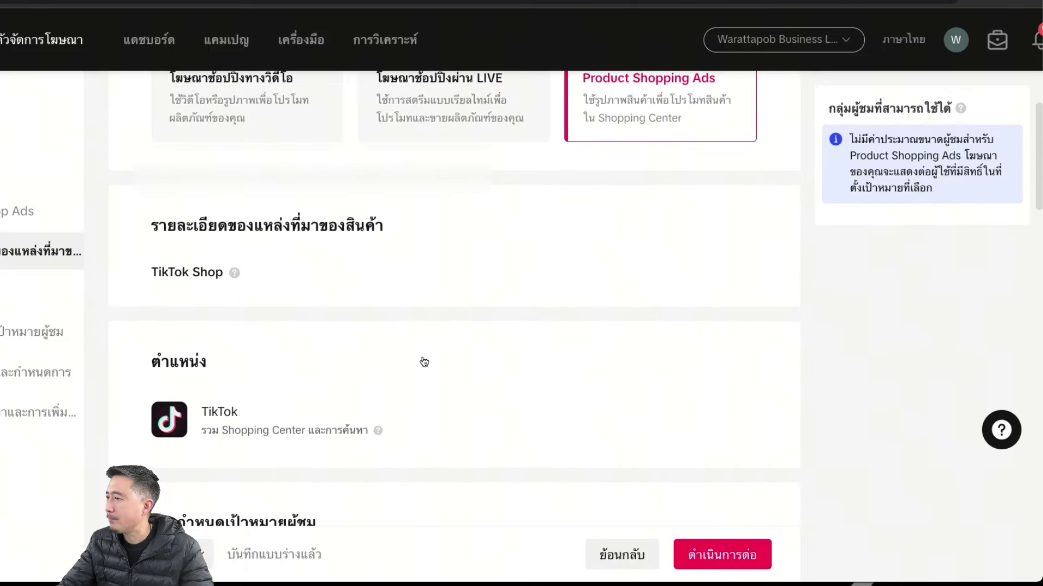
scroll(396, 401, "up", 1)
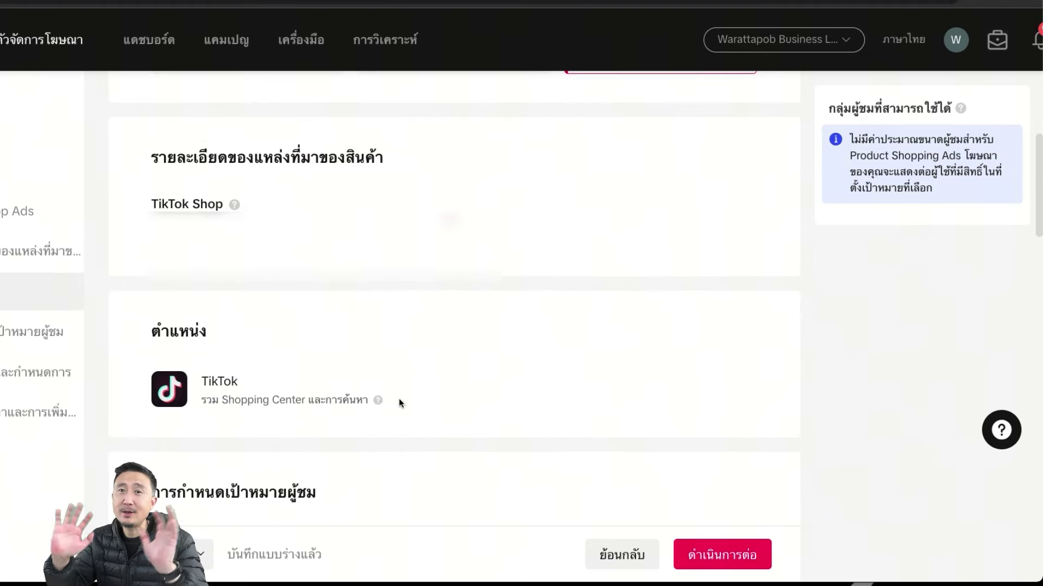
left_click(512, 239)
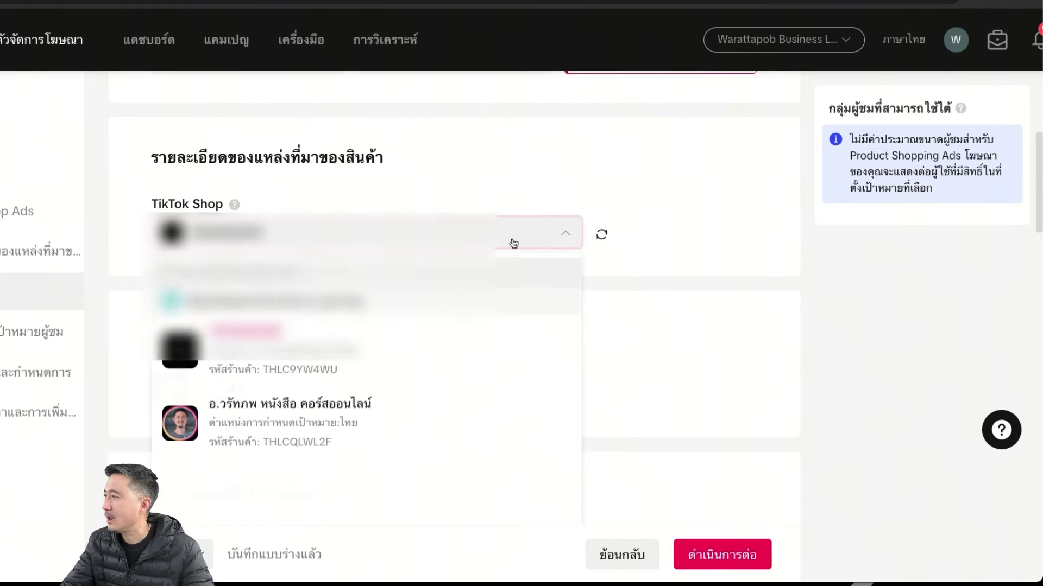
left_click(348, 413)
Review the Product Shopping Ads group's audience, demographics, interests, and bidding and optimization settings
scroll(449, 384, "down", 7)
scroll(304, 304, "down", 2)
scroll(361, 358, "down", 5)
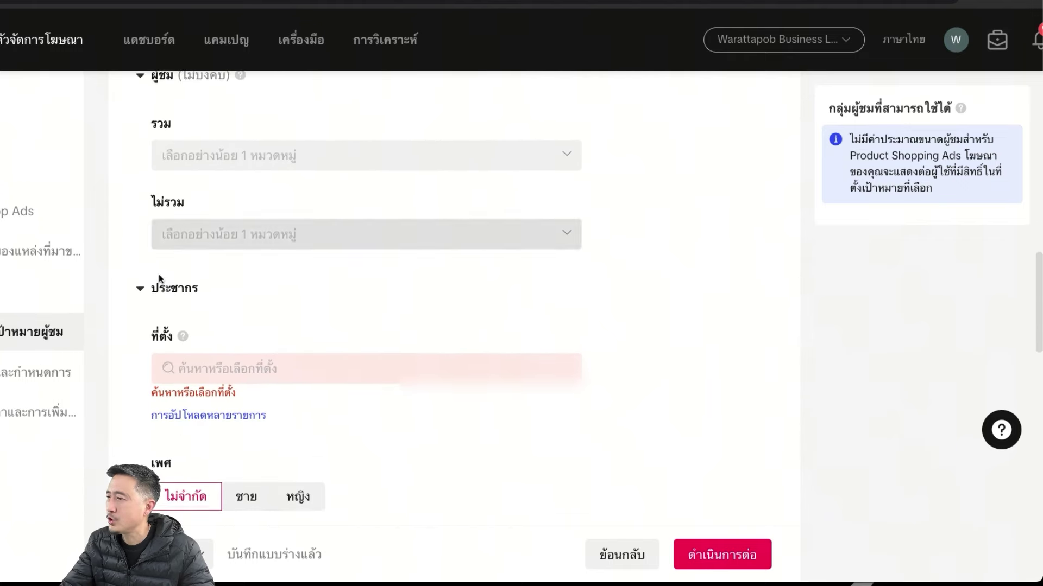
scroll(265, 373, "down", 6)
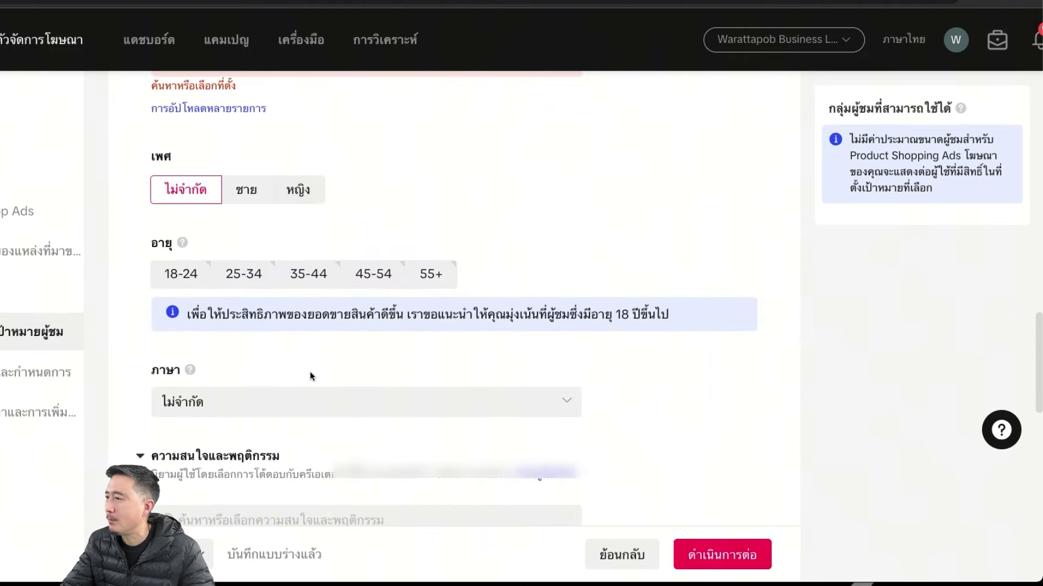
scroll(235, 204, "up", 3)
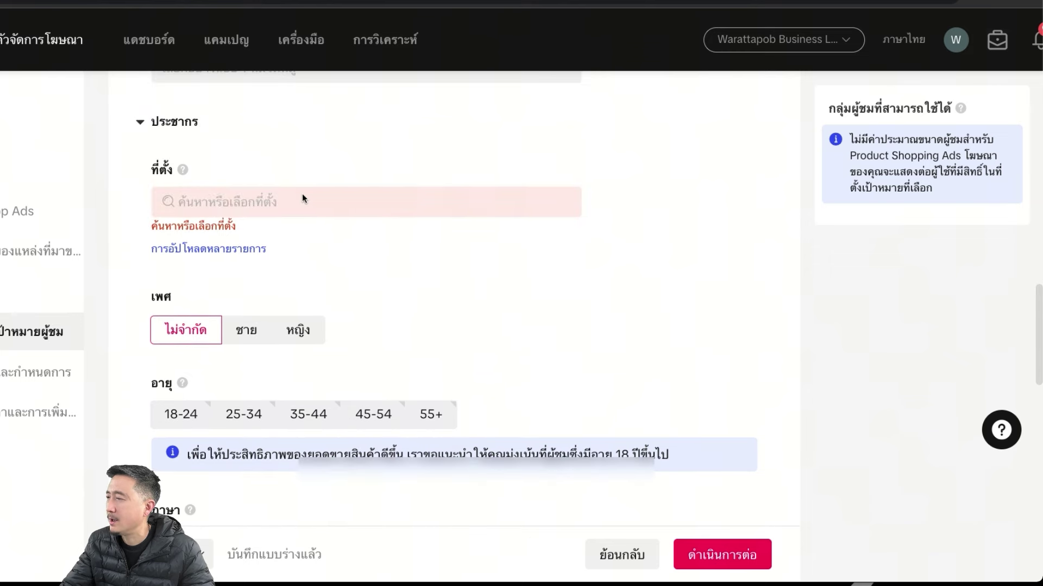
scroll(625, 361, "down", 15)
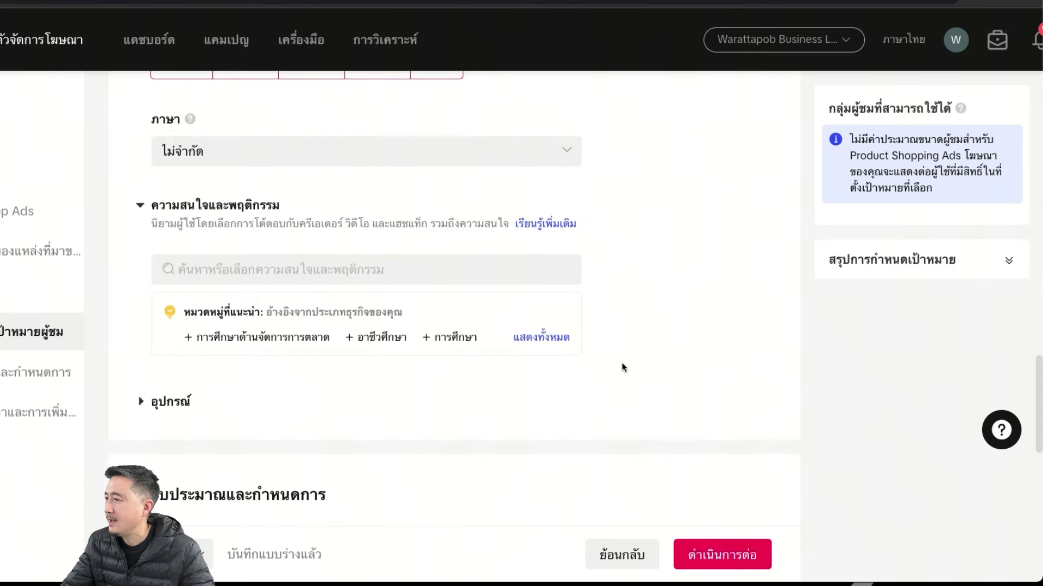
scroll(392, 415, "down", 5)
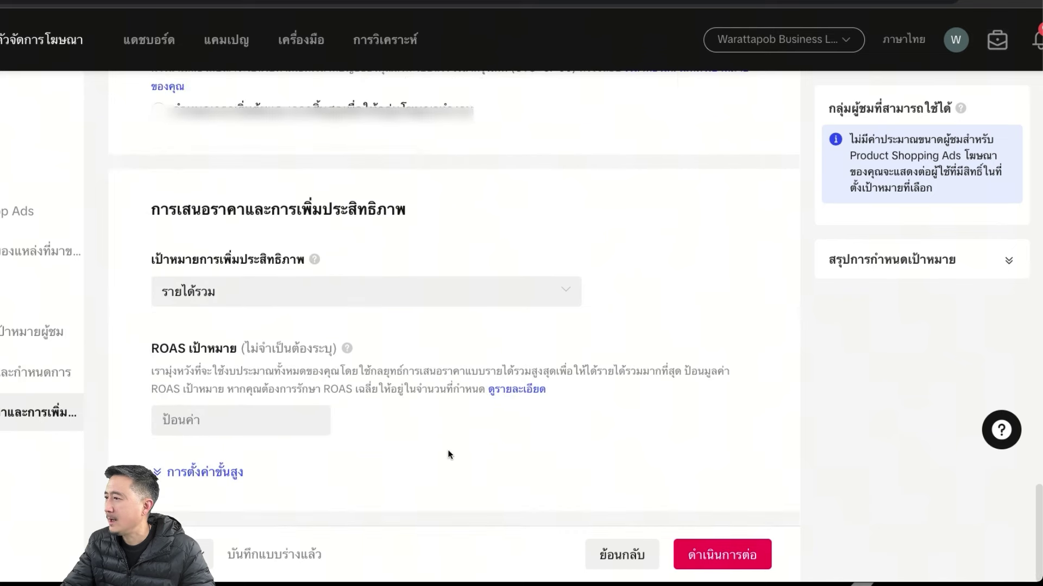
Set the ad group's daily budget to 100 THB and continue to the ad setup
left_click(721, 557)
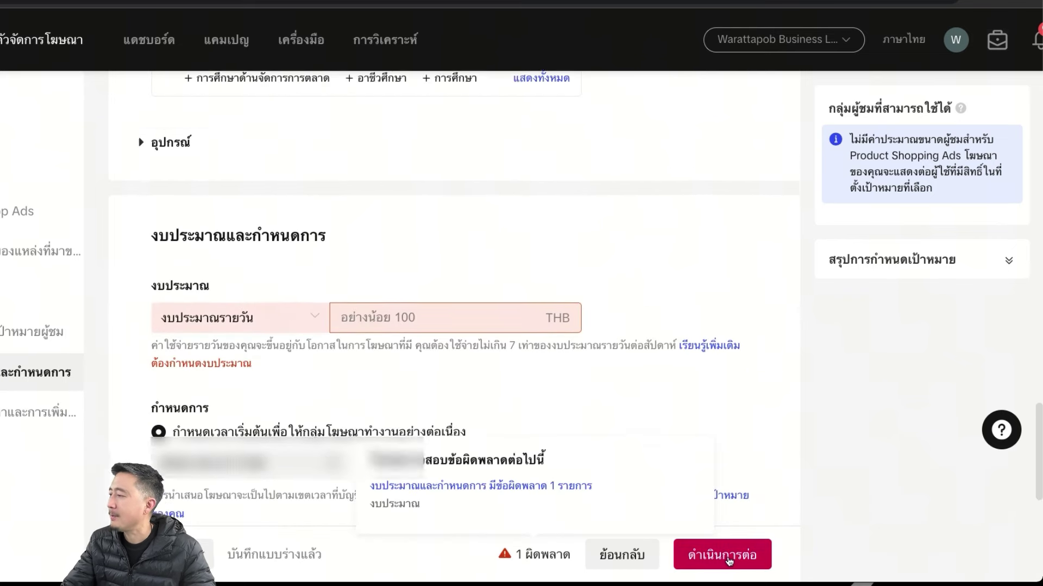
left_click(435, 329)
type("100")
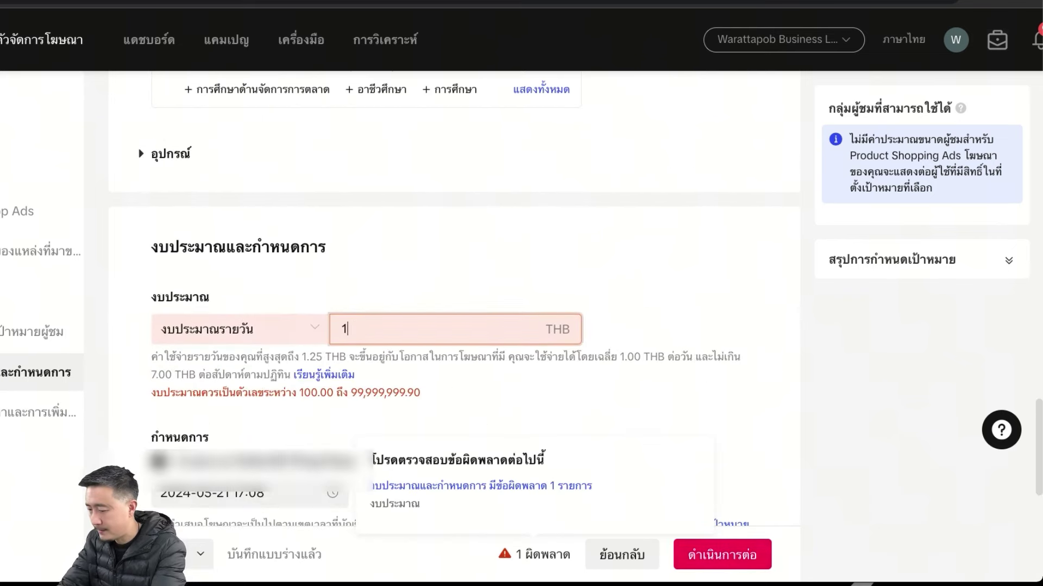
left_click(661, 422)
left_click(702, 554)
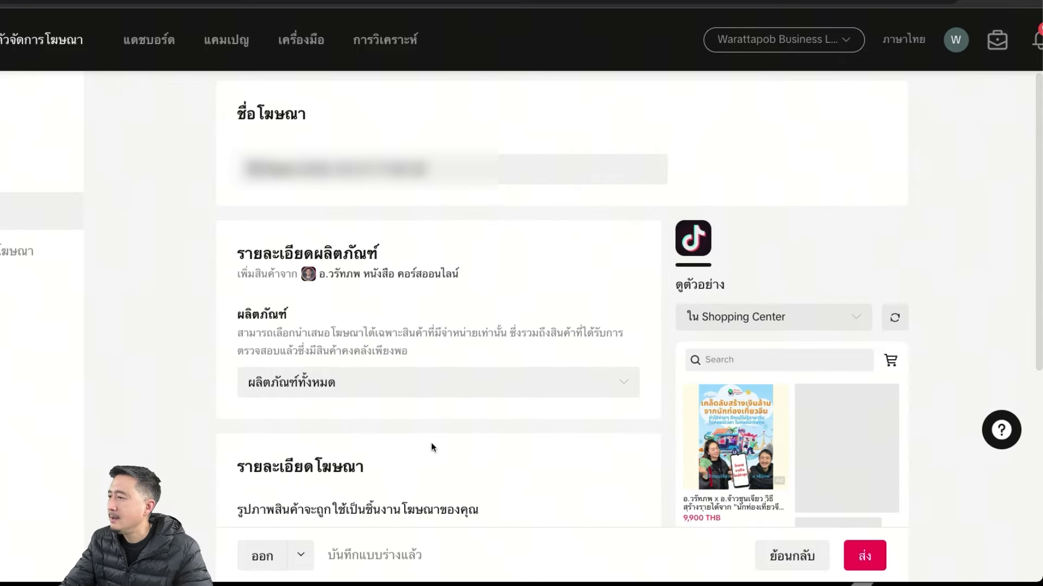
Change the ad's products to ผลิตภัณฑ์ที่กำหนด and add the book หนังสือเงินมาง่าย ๆ from the shop's product list
scroll(400, 438, "down", 2)
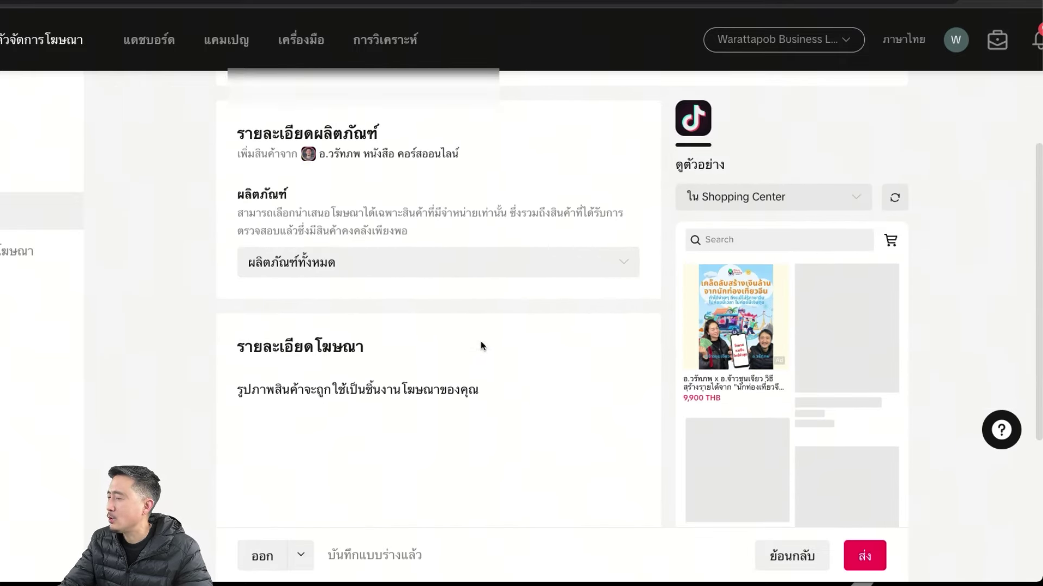
scroll(430, 264, "down", 1)
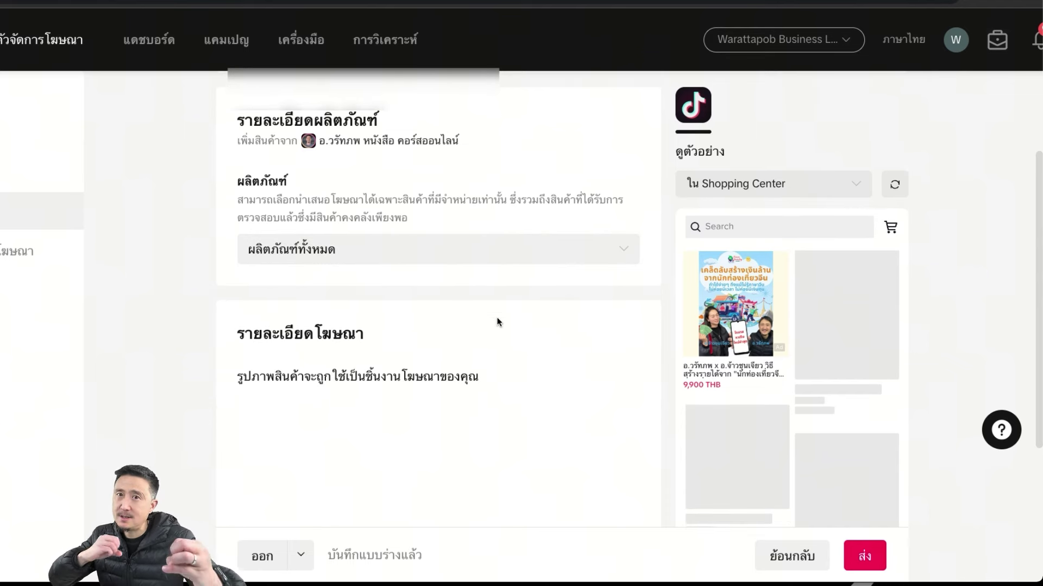
left_click(538, 257)
left_click(352, 345)
left_click(282, 337)
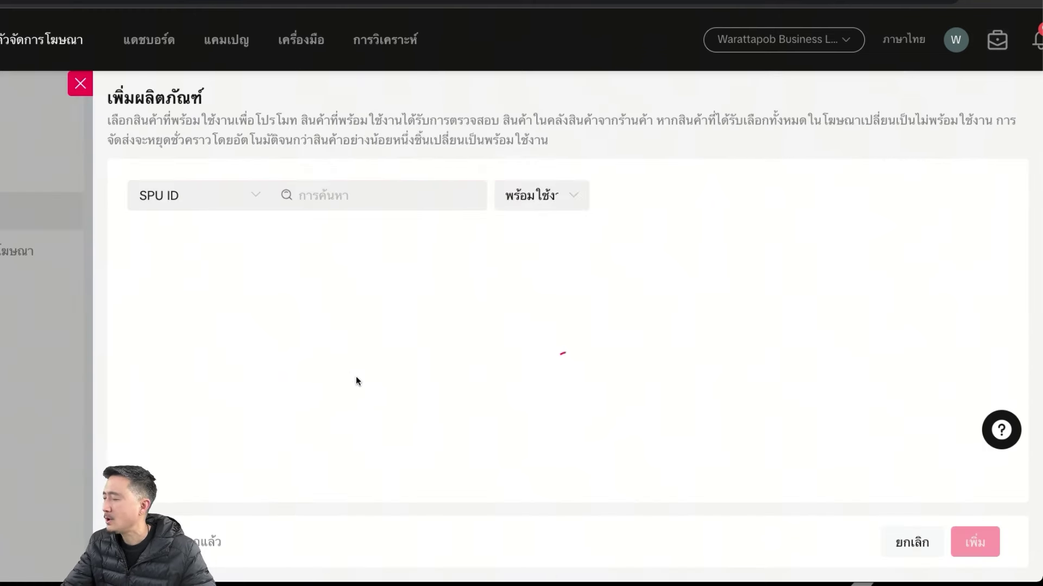
left_click(143, 318)
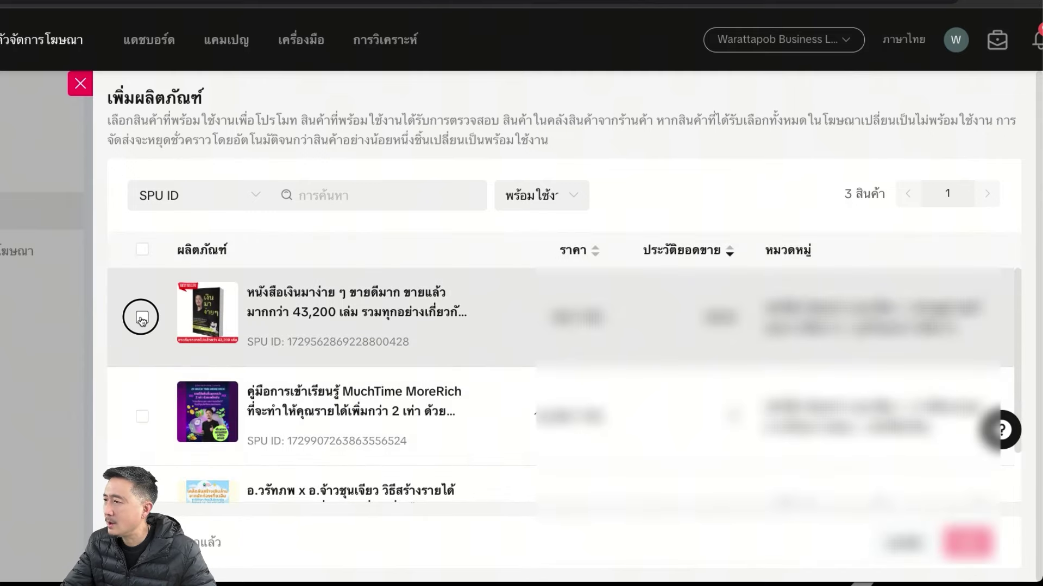
left_click(975, 542)
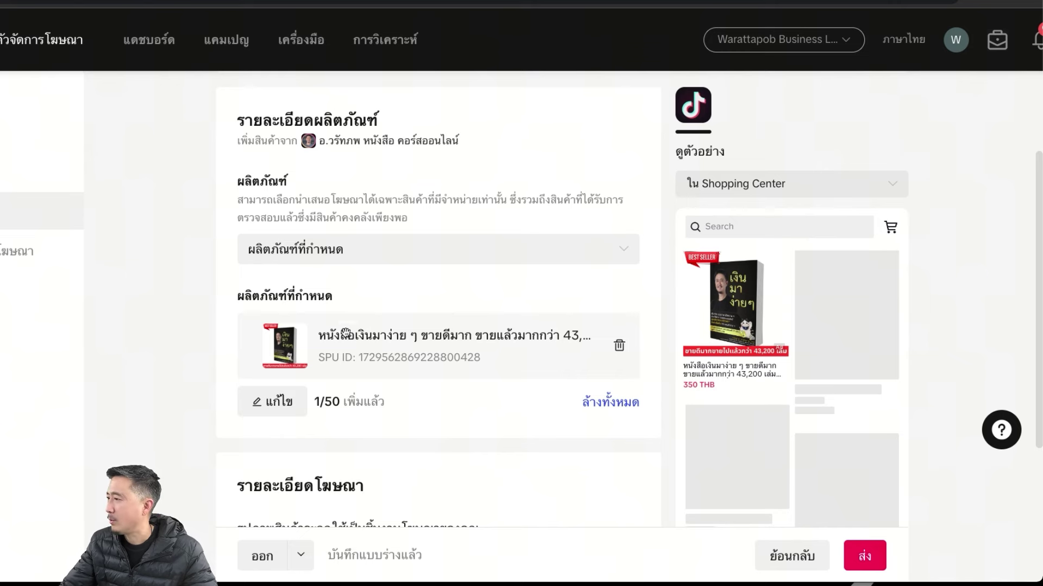
Examine the ad's selected product, creative details and Shopping Center preview before submission
scroll(665, 346, "down", 2)
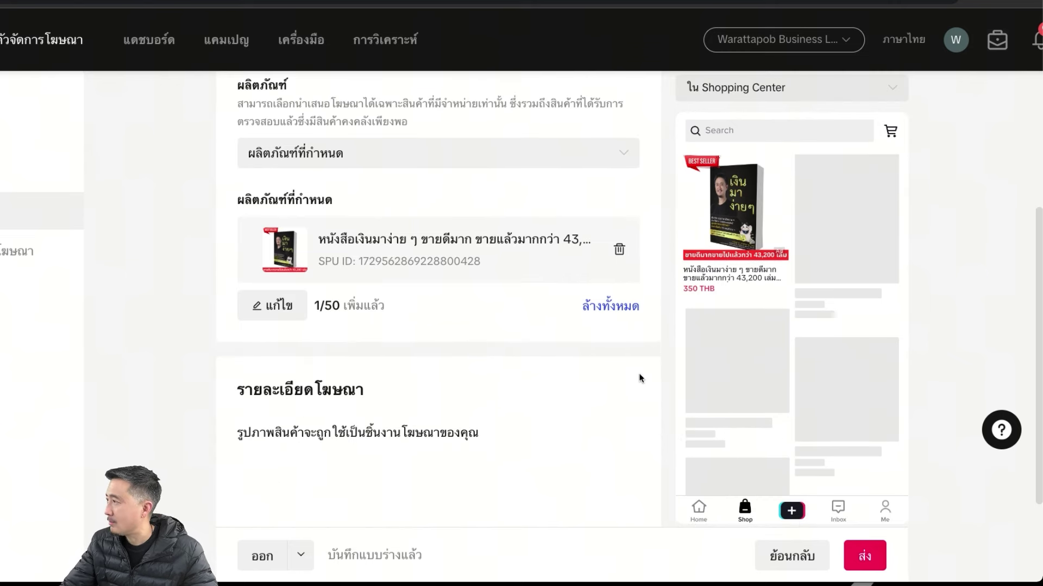
scroll(823, 373, "down", 2)
scroll(809, 364, "up", 2)
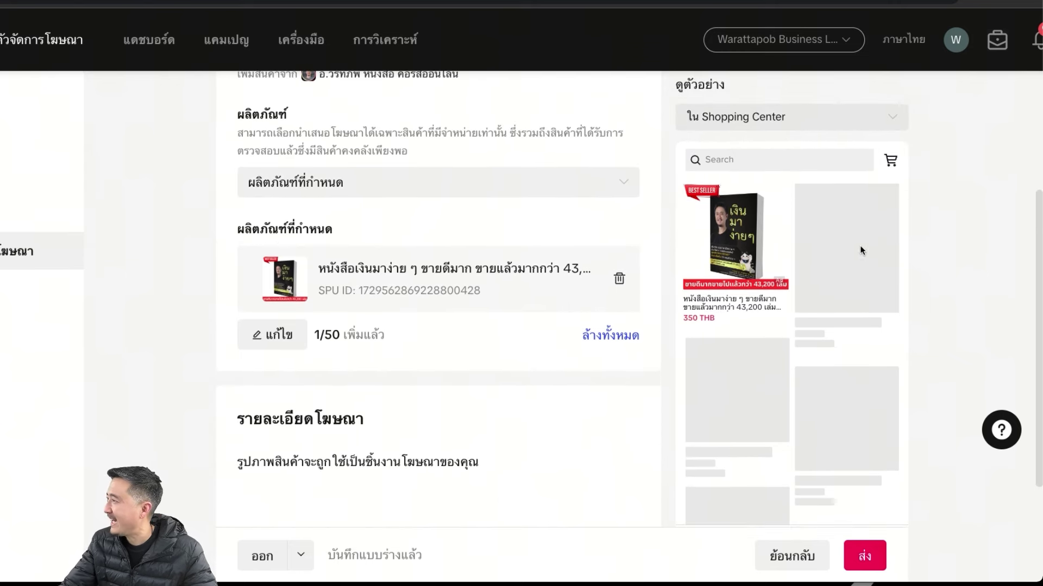
scroll(777, 305, "down", 1)
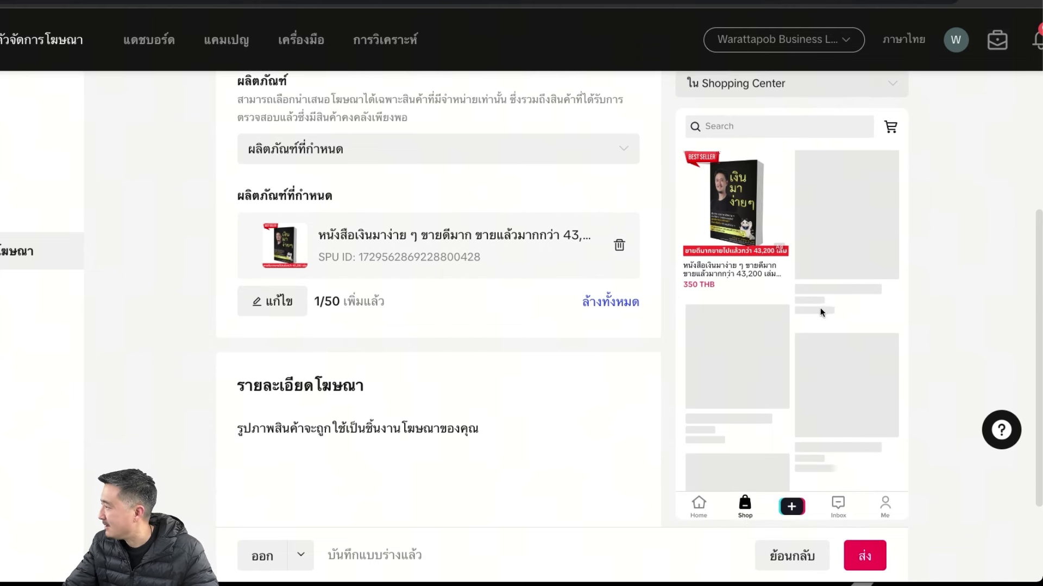
scroll(815, 375, "up", 3)
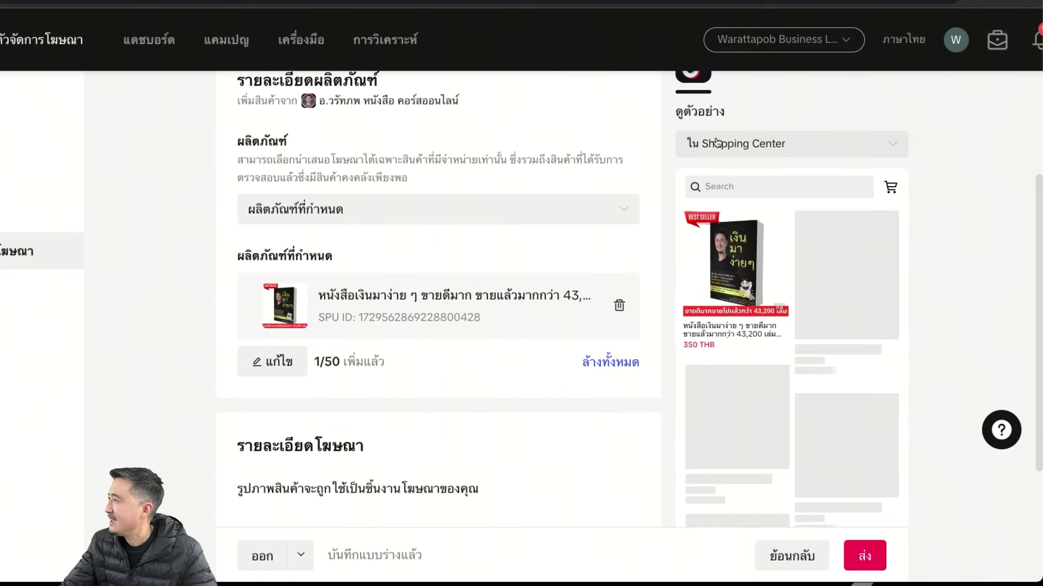
scroll(441, 383, "down", 3)
scroll(442, 382, "down", 3)
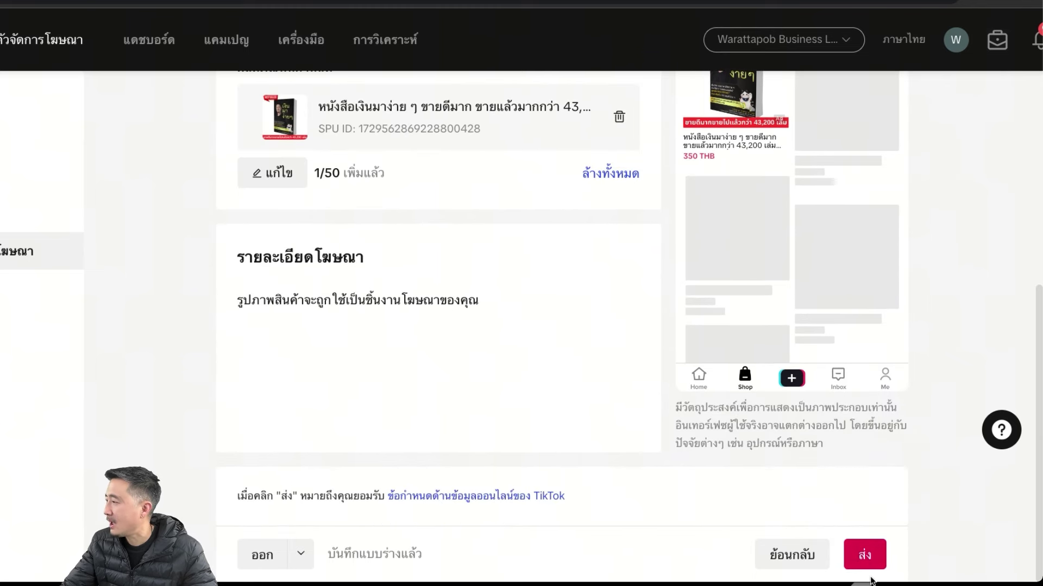